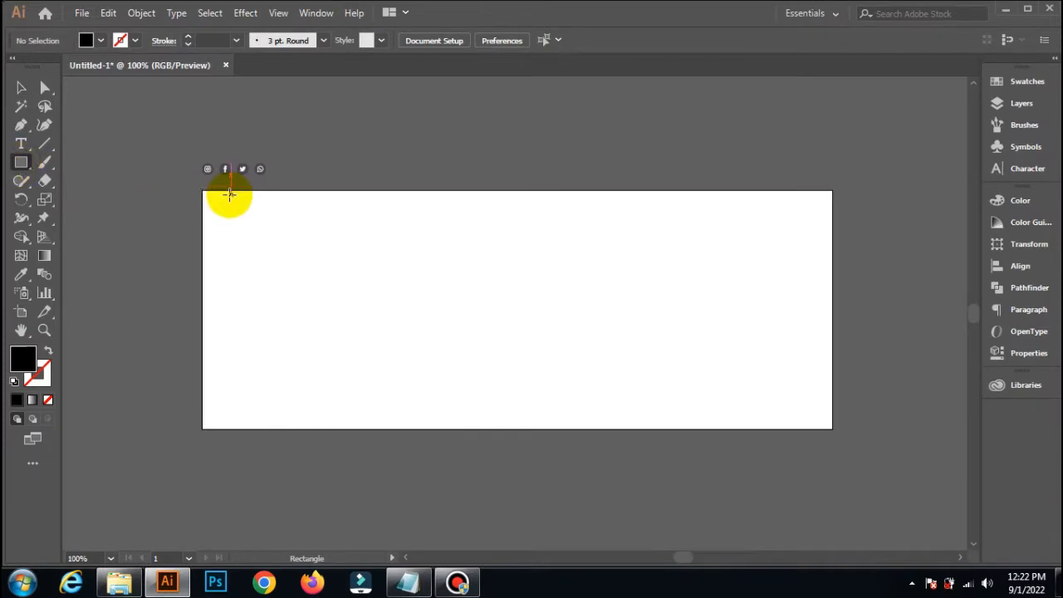
Step: Draw an 820 × 311 px rectangle covering the whole artboard and fill it with white
left_click_drag(204, 192, 833, 429)
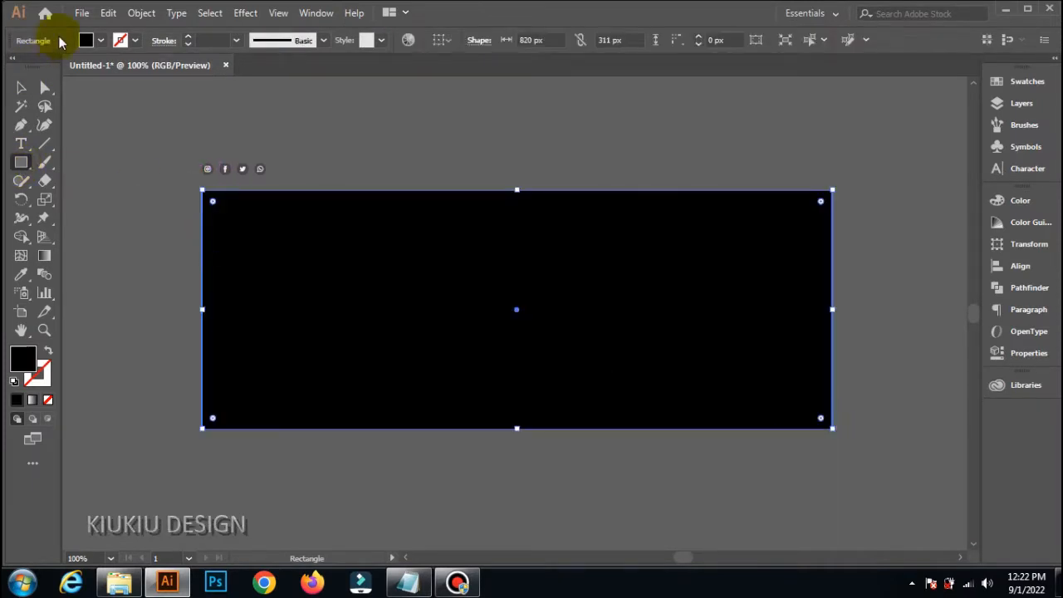
left_click(101, 39)
left_click(35, 73)
left_click(329, 150)
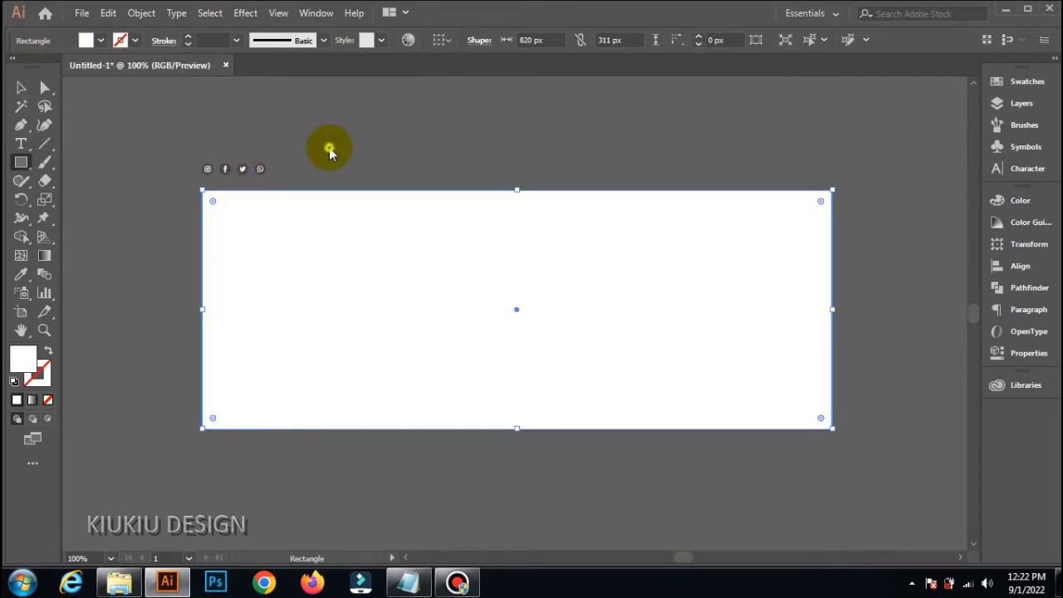
left_click(290, 247)
left_click(552, 316)
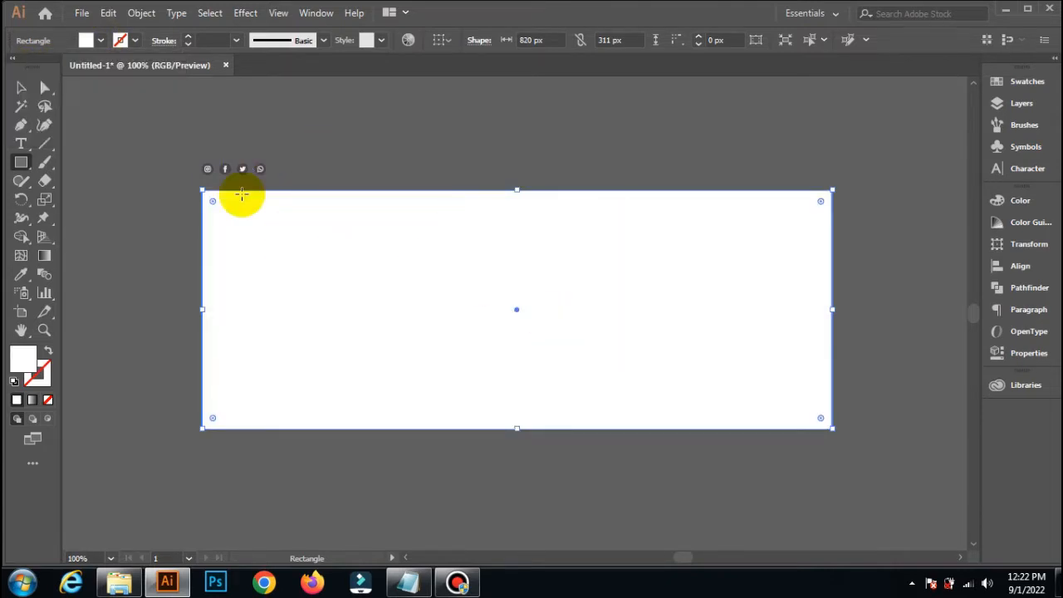
Step: Lock the white background rectangle
left_click(20, 87)
left_click(141, 12)
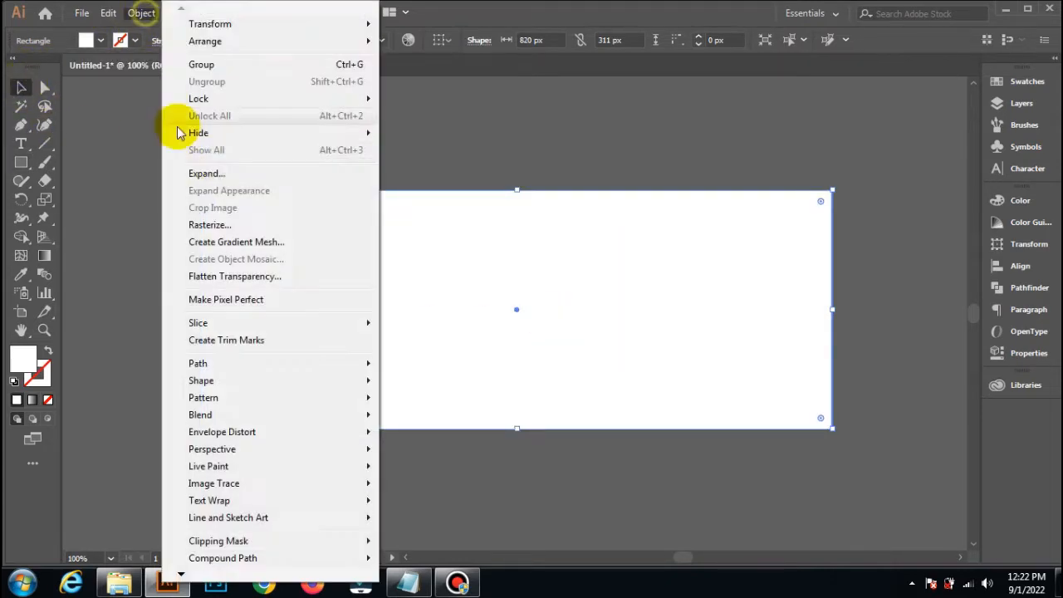
mouse_move(220, 98)
left_click(403, 97)
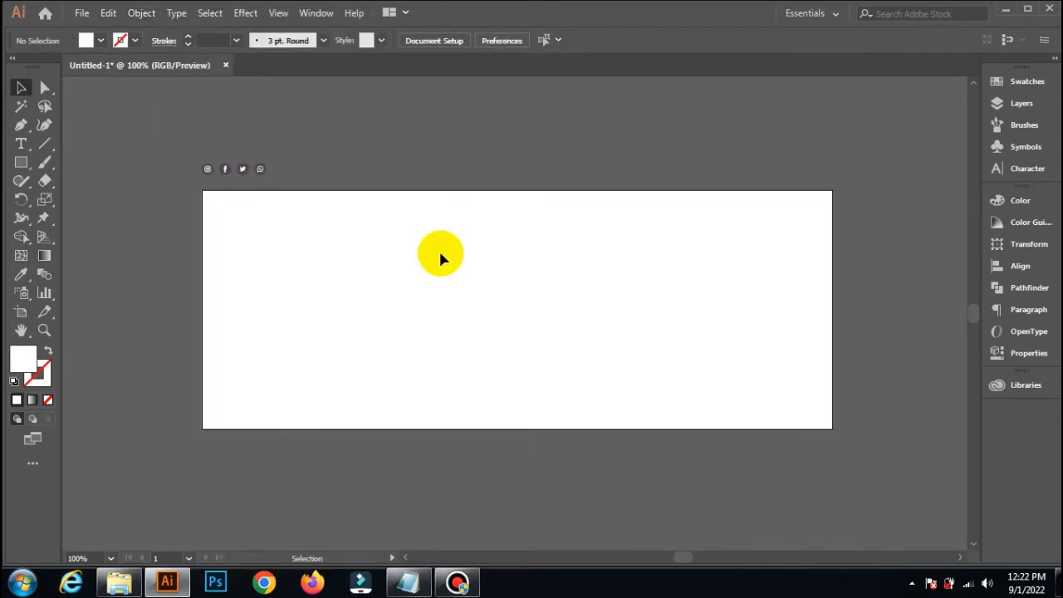
Step: Draw a full-height rectangle of about 206 × 311 px on the artboard and fill it with magenta
left_click(21, 162)
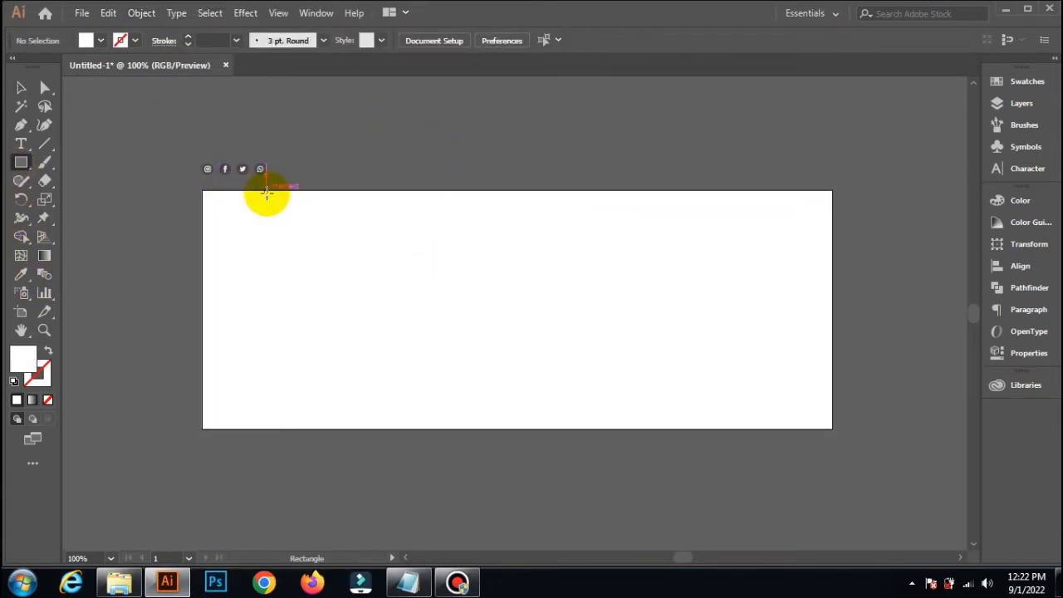
left_click_drag(266, 191, 424, 426)
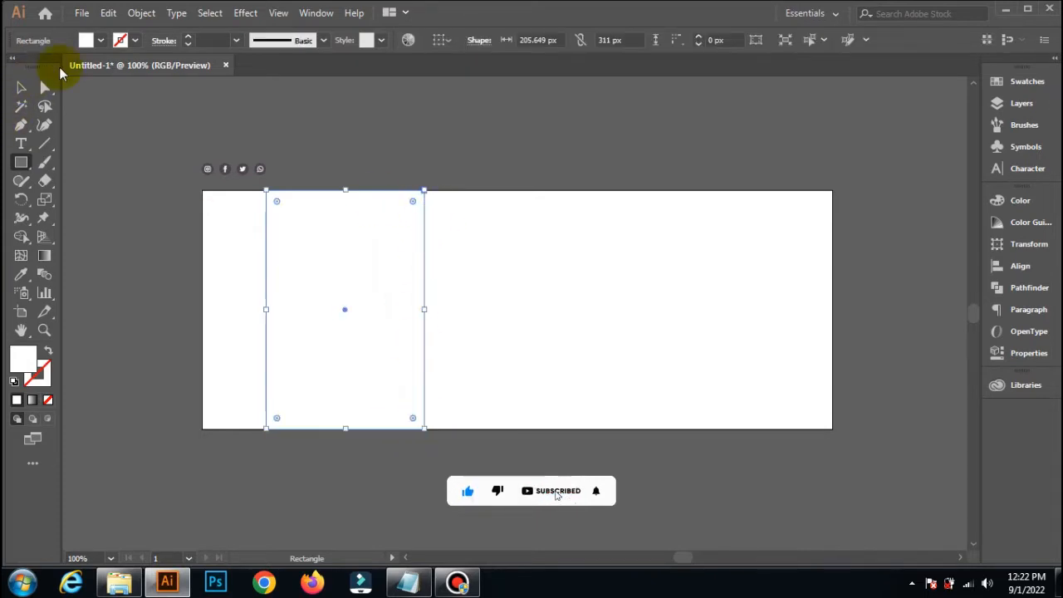
left_click(101, 44)
left_click(103, 78)
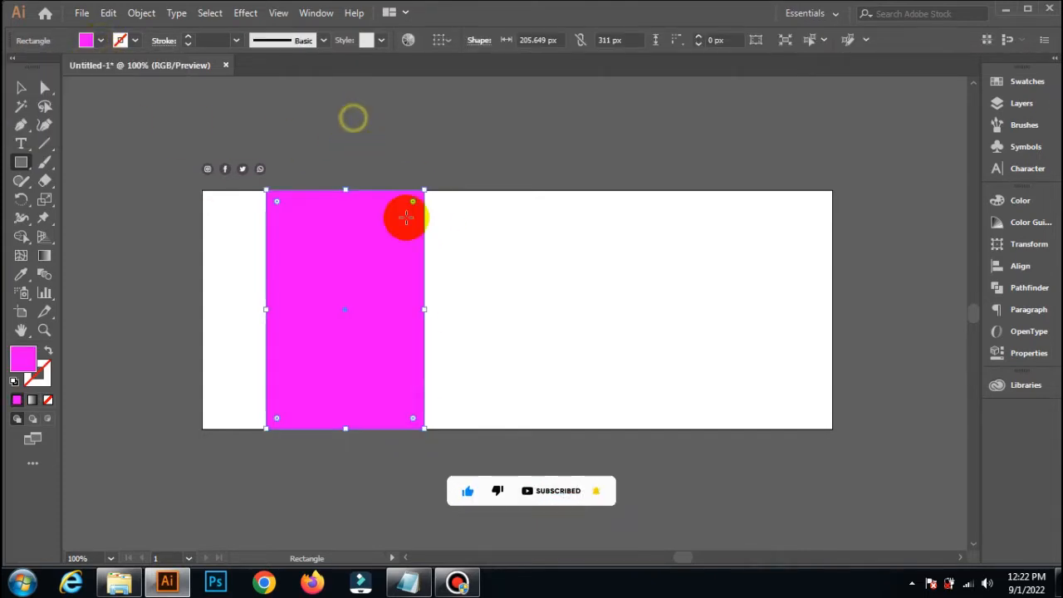
Step: Tilt the magenta rectangle over the artboard's lower-right corner with its corners rounded to about 33 px
left_click_drag(428, 185, 465, 282)
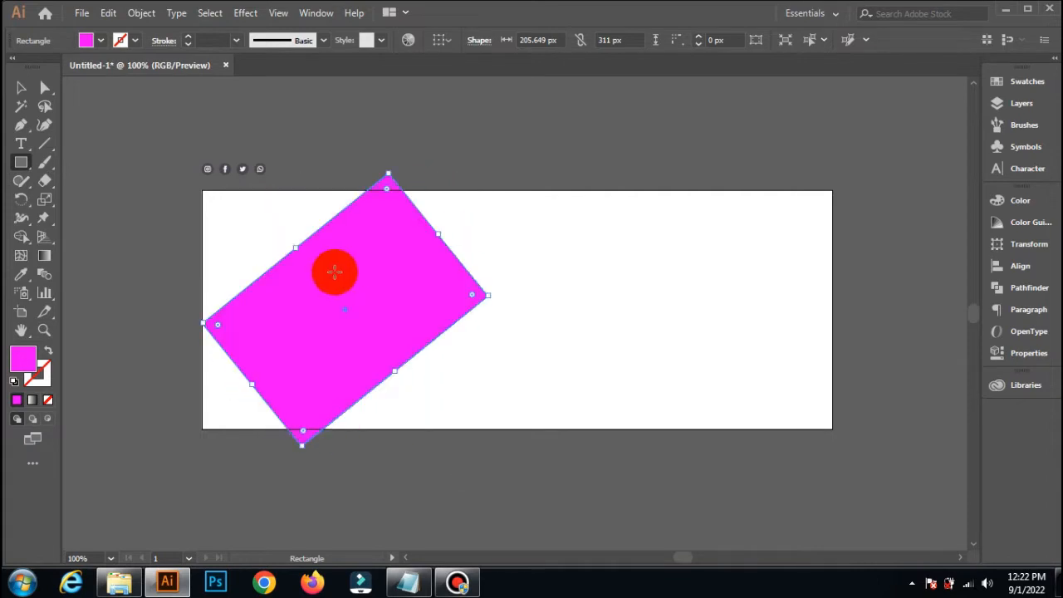
left_click_drag(335, 273, 742, 384)
left_click_drag(753, 318, 751, 338)
left_click(909, 325)
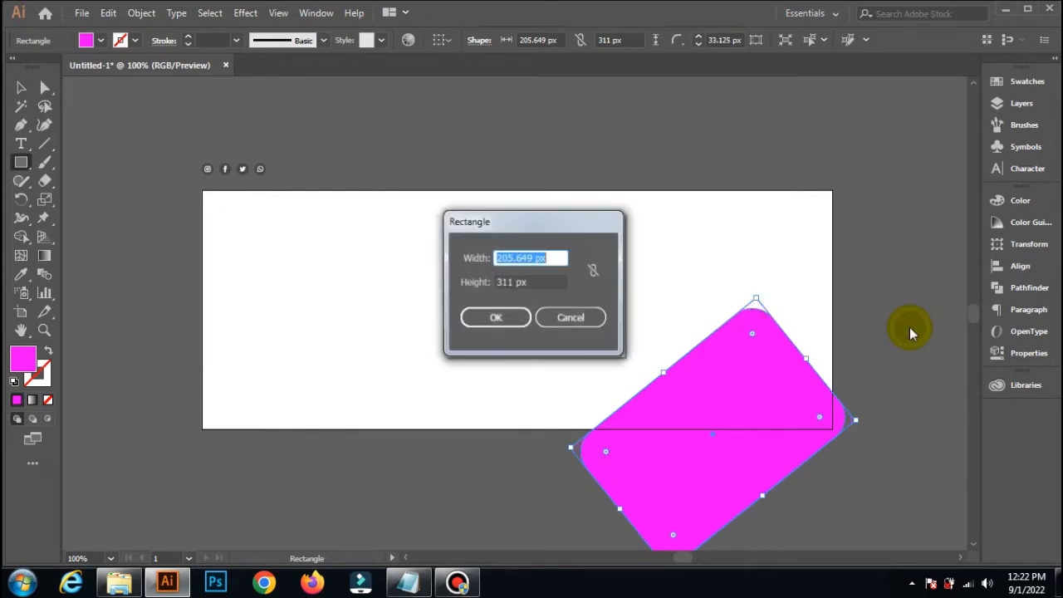
left_click(570, 316)
left_click(21, 94)
left_click(456, 159)
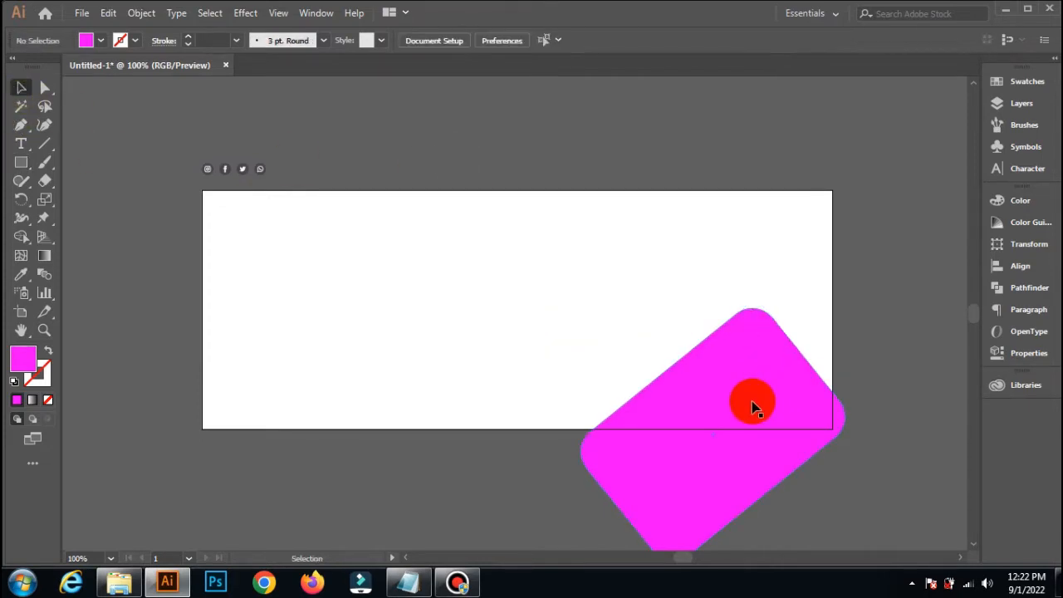
left_click_drag(751, 402, 742, 408)
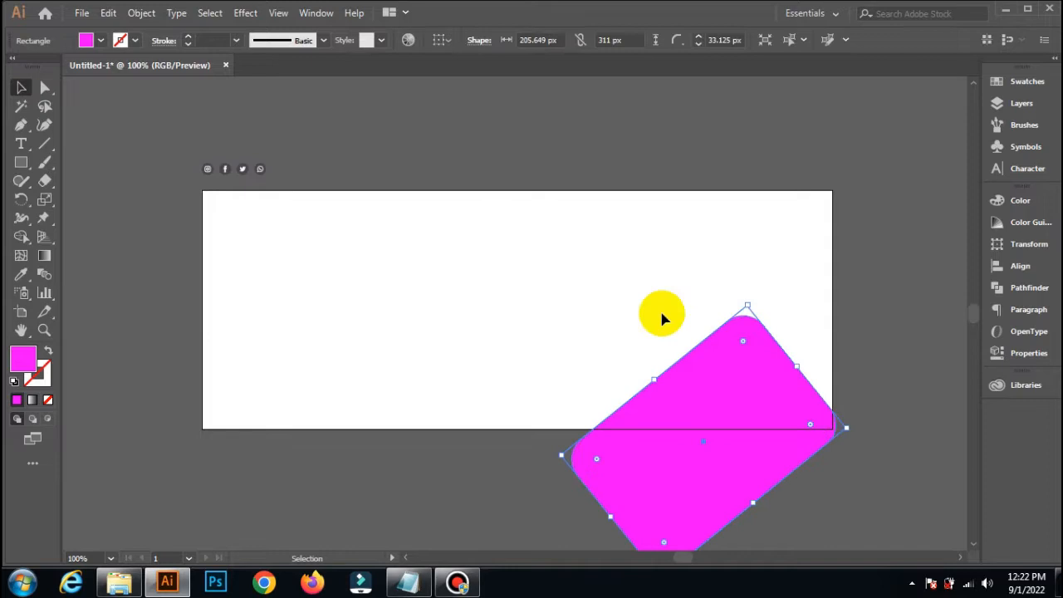
left_click(705, 274)
Step: Draw a second magenta rectangle of about 358 × 311 px and place it tilted over the artboard's upper-right corner
left_click(26, 164)
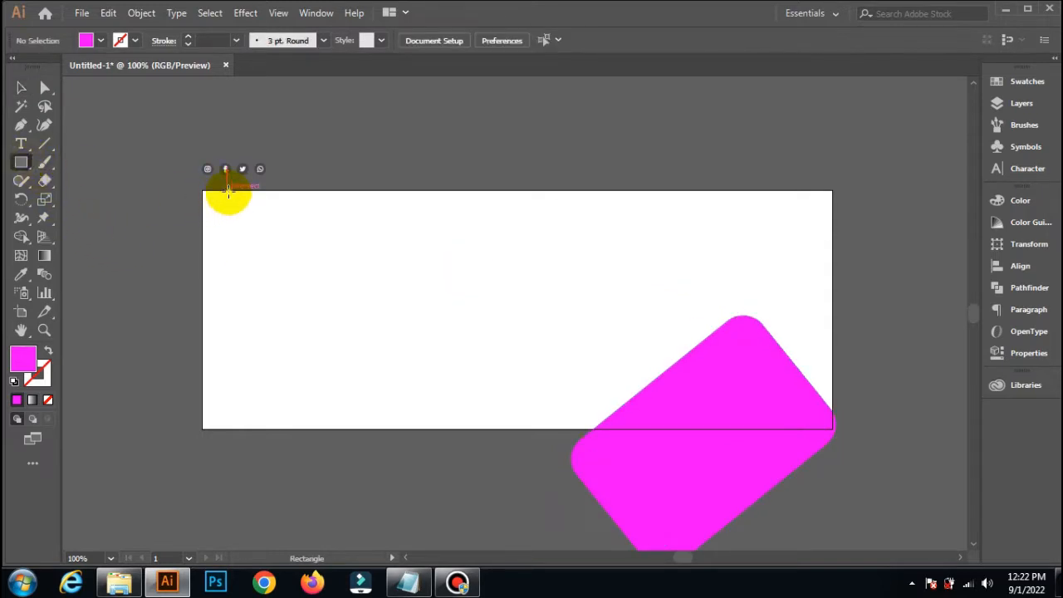
mouse_move(228, 192)
left_mouse_down()
mouse_move(474, 449)
mouse_move(502, 429)
left_mouse_up()
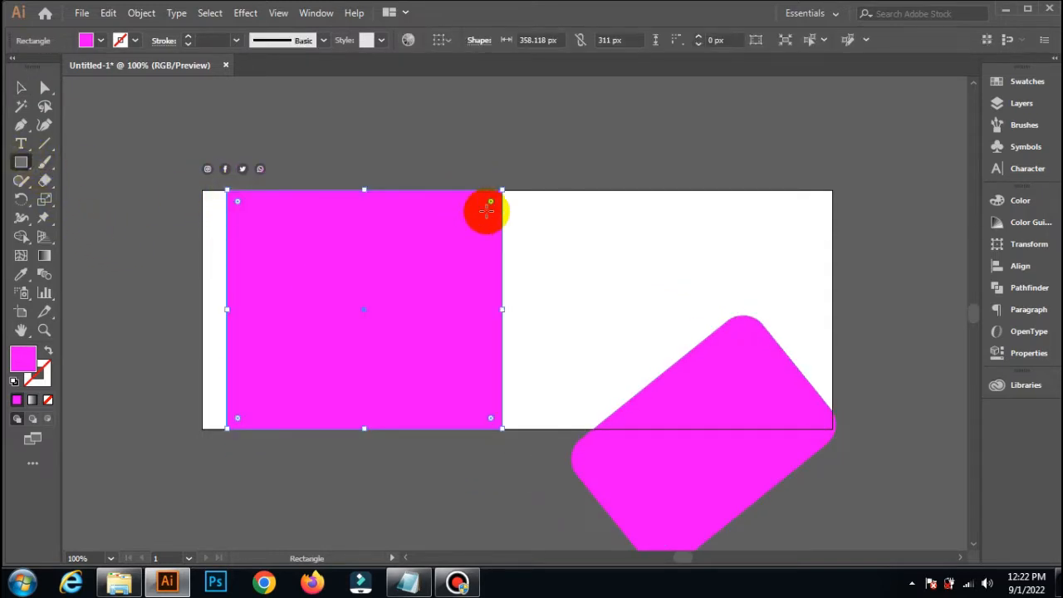
left_click_drag(508, 189, 381, 162)
left_click_drag(404, 304, 707, 212)
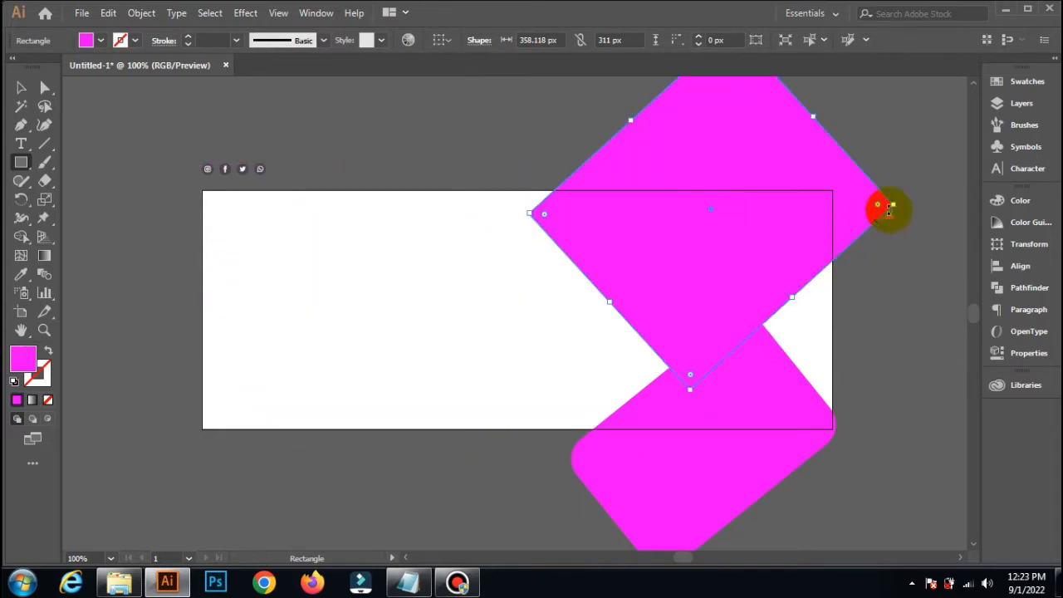
Step: Fine-tune the larger magenta rectangle's position and its rotation to about 39° so its edges parallel the lower rectangle
left_click_drag(901, 204, 902, 218)
left_click(711, 247)
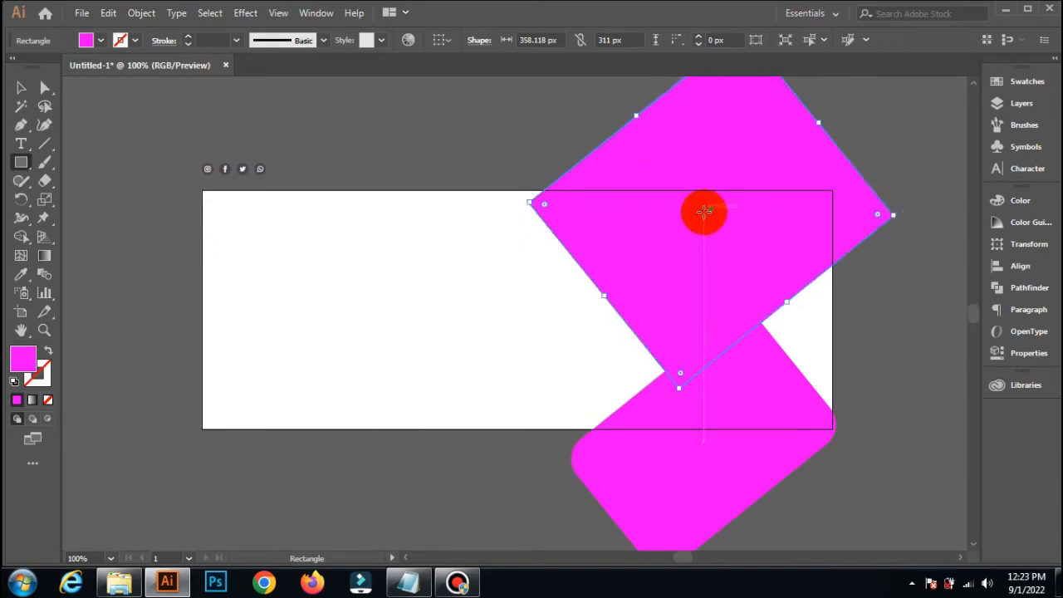
left_click_drag(714, 212, 710, 223)
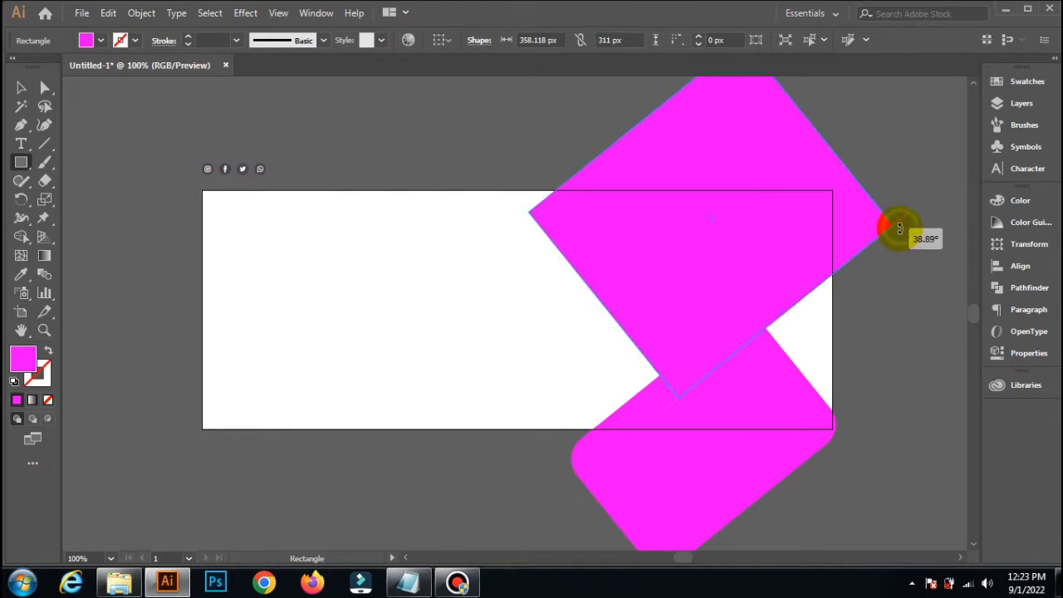
left_click_drag(899, 228, 897, 229)
Step: Round the larger magenta rectangle's corners to about 40 px and extend its height to about 374 px
left_click_drag(544, 215, 572, 221)
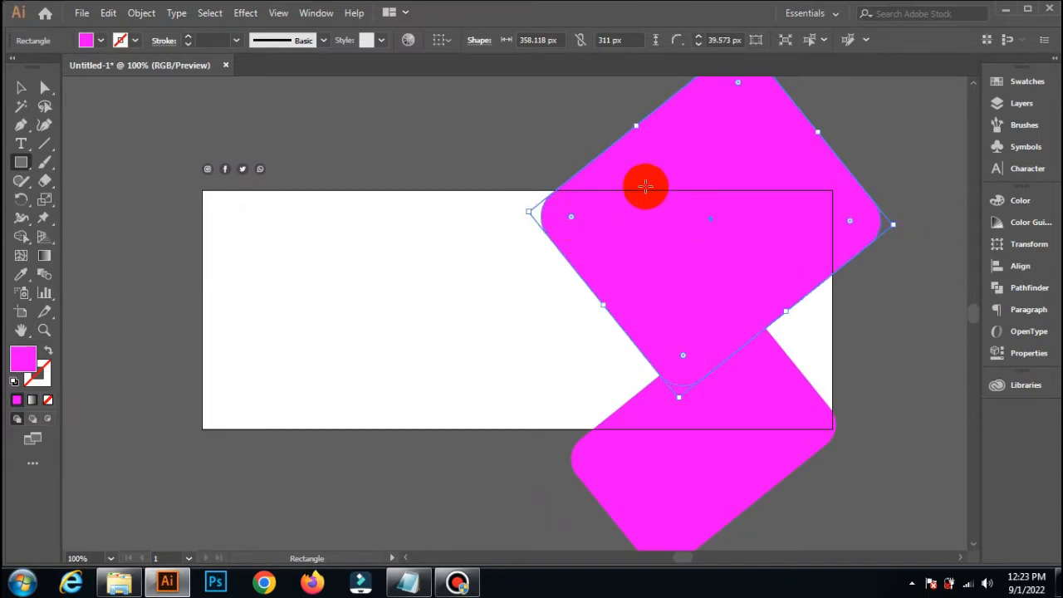
left_click_drag(636, 129, 600, 90)
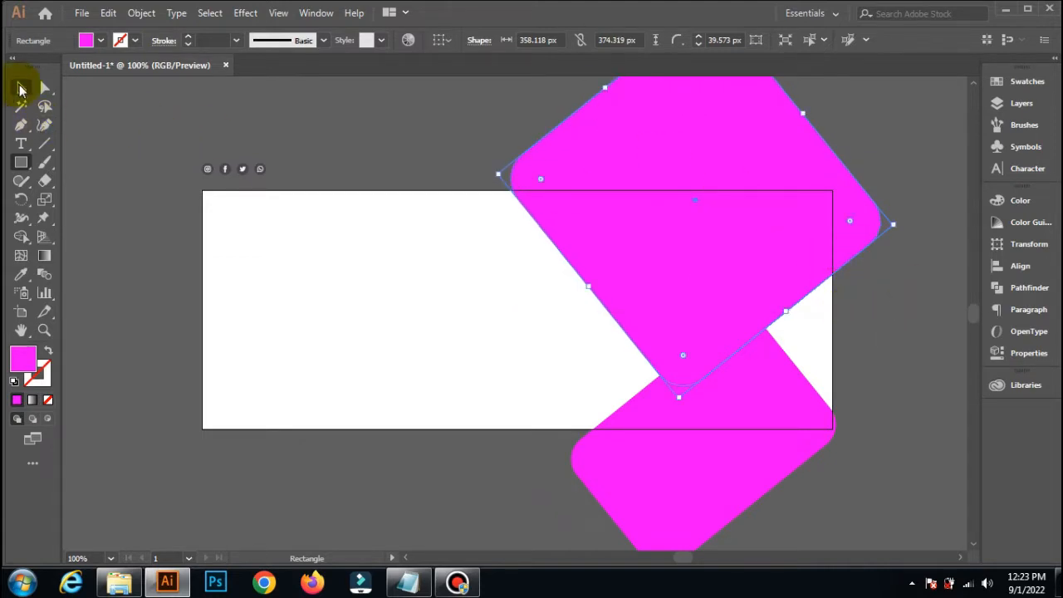
left_click(22, 89)
left_click(888, 359)
left_click(712, 375)
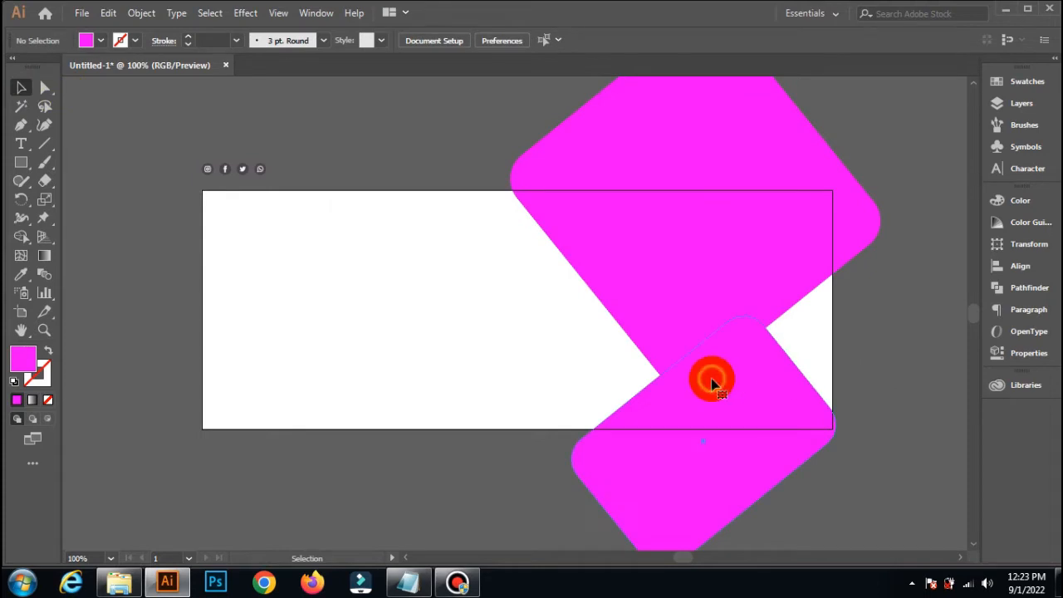
left_click(187, 245)
Step: Draw a tilted magenta square of about 145 px on the artboard with corners rounded to about 27 px
left_click(22, 162)
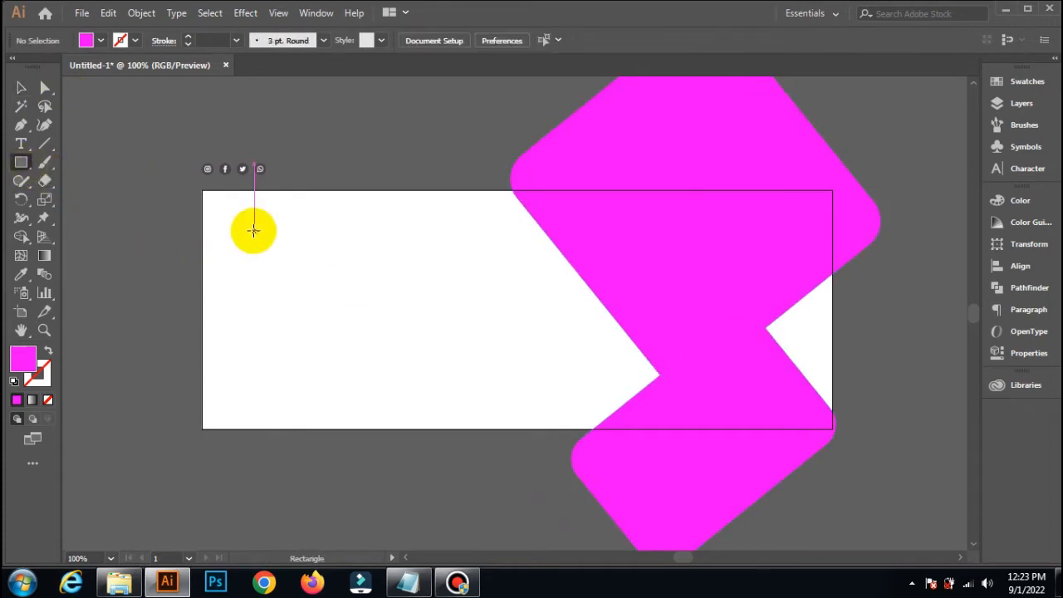
left_click_drag(255, 231, 365, 342)
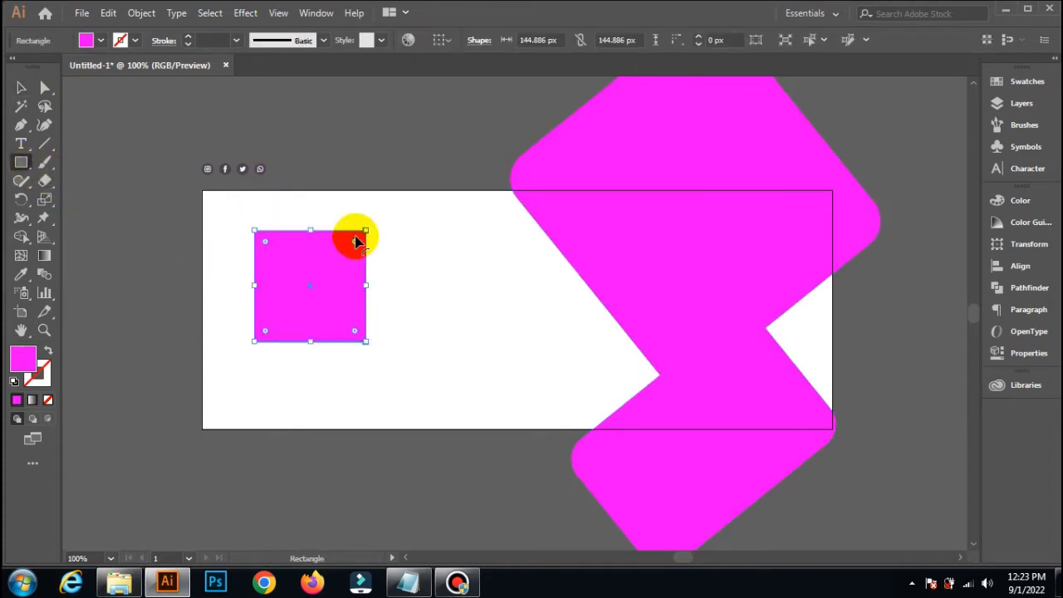
left_click_drag(368, 230, 323, 238)
left_click(21, 87)
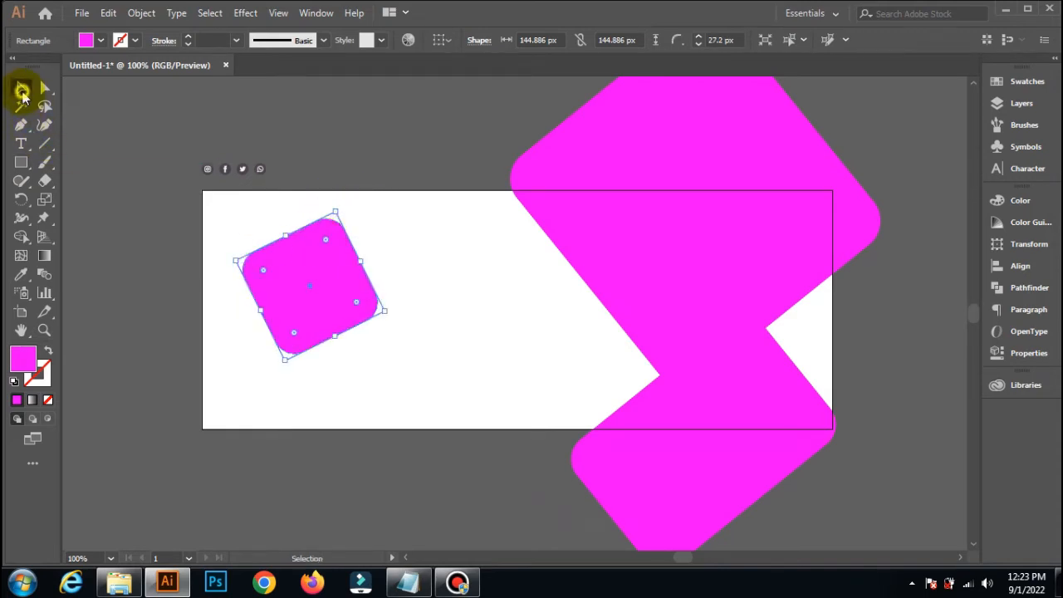
Step: Move the rounded square onto the right corner of the larger magenta rectangle and rotate it to match the slope
left_click(286, 285)
left_click_drag(286, 285, 776, 200)
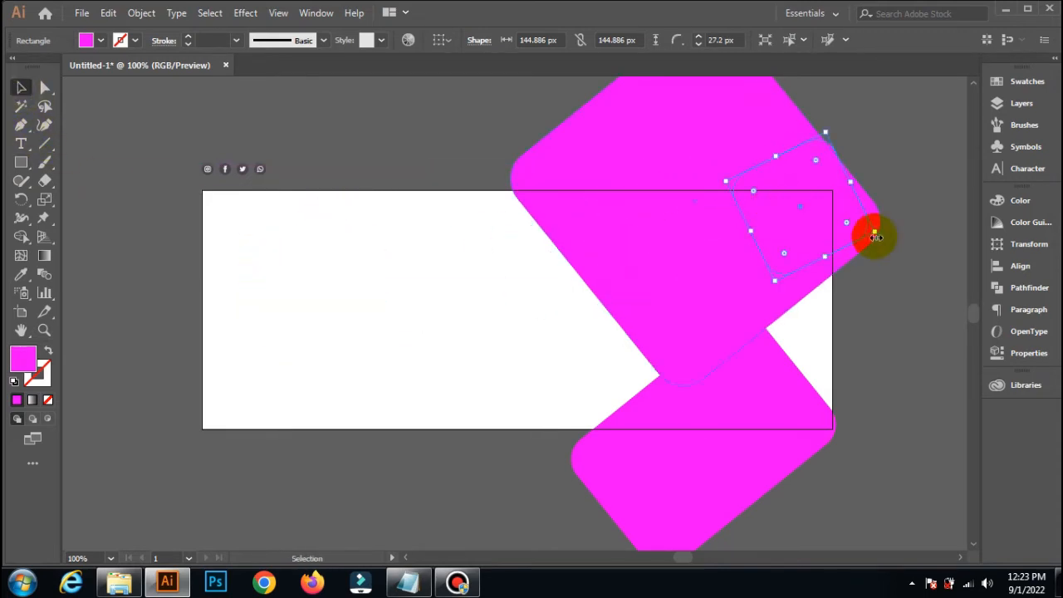
left_click_drag(879, 237, 874, 216)
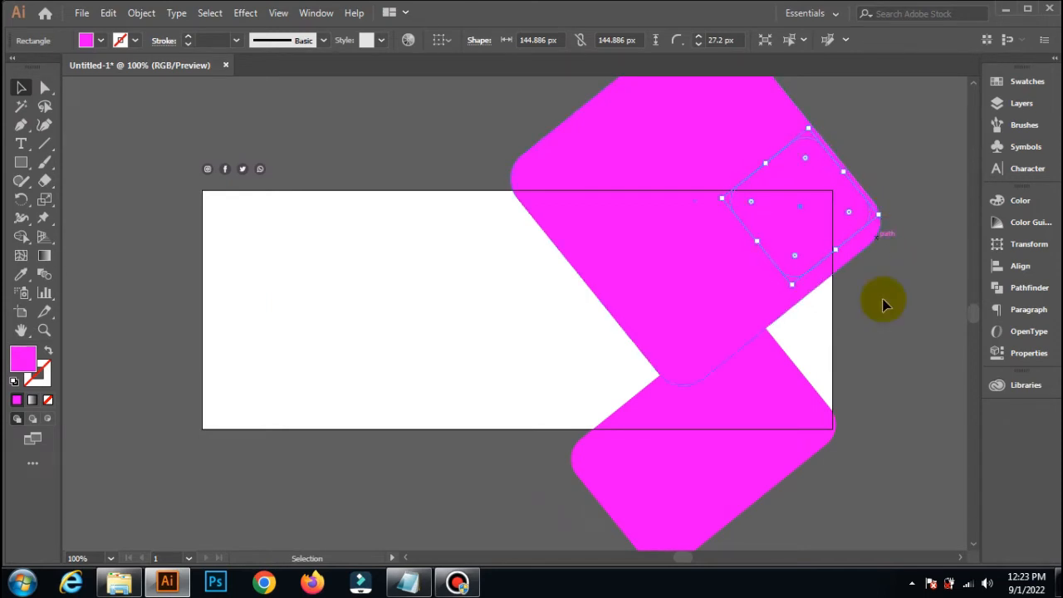
left_click(890, 337)
Step: Fill the small rounded square with dark blue
left_click(780, 247)
left_click(101, 40)
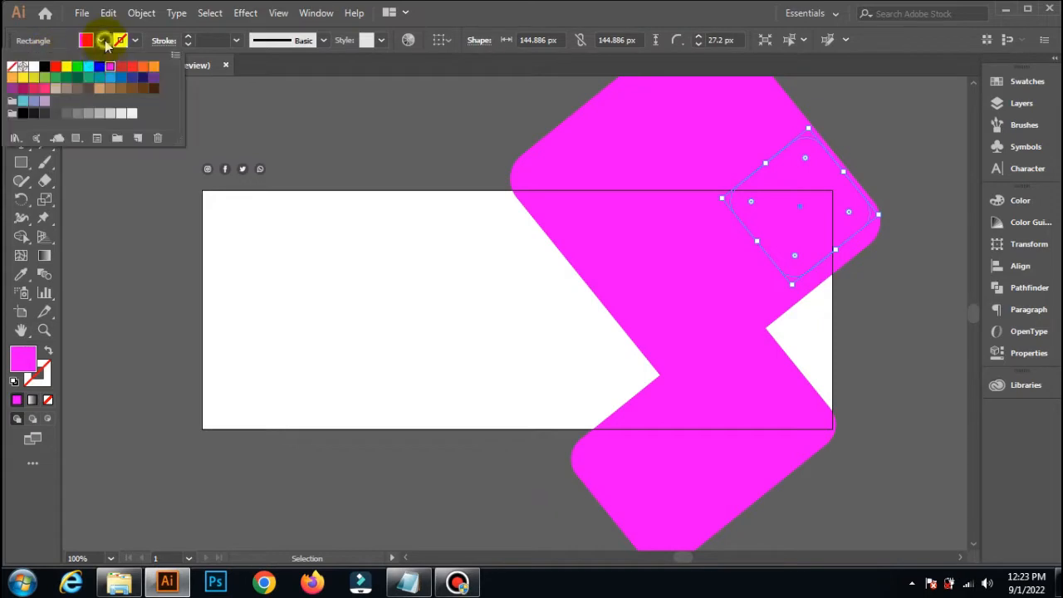
left_click(129, 83)
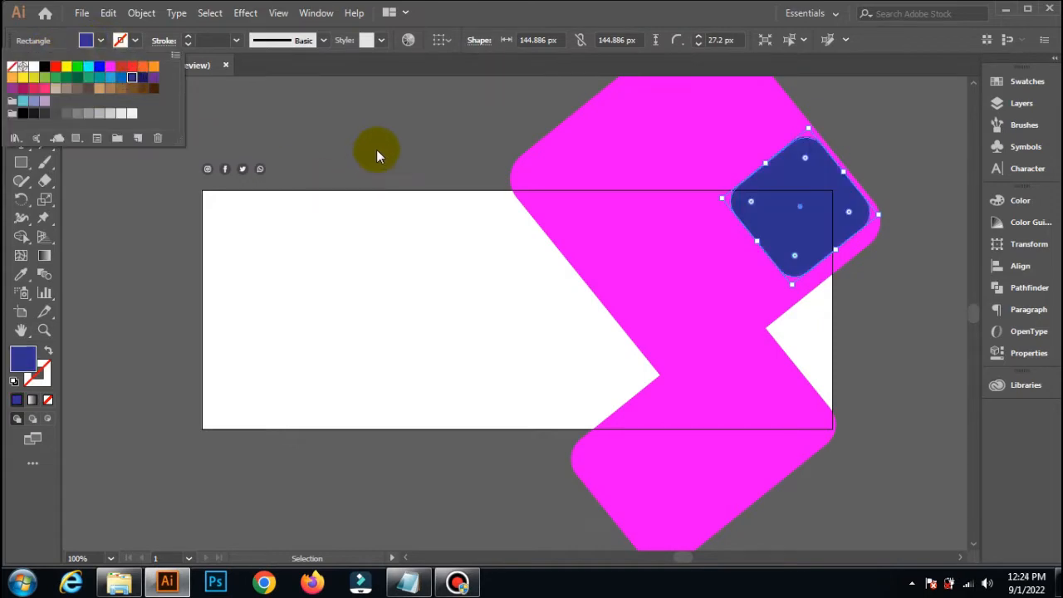
left_click(377, 152)
Step: Refine the dark blue square's rotation against the edges of the larger magenta rectangle
left_click(898, 245)
left_click(705, 283)
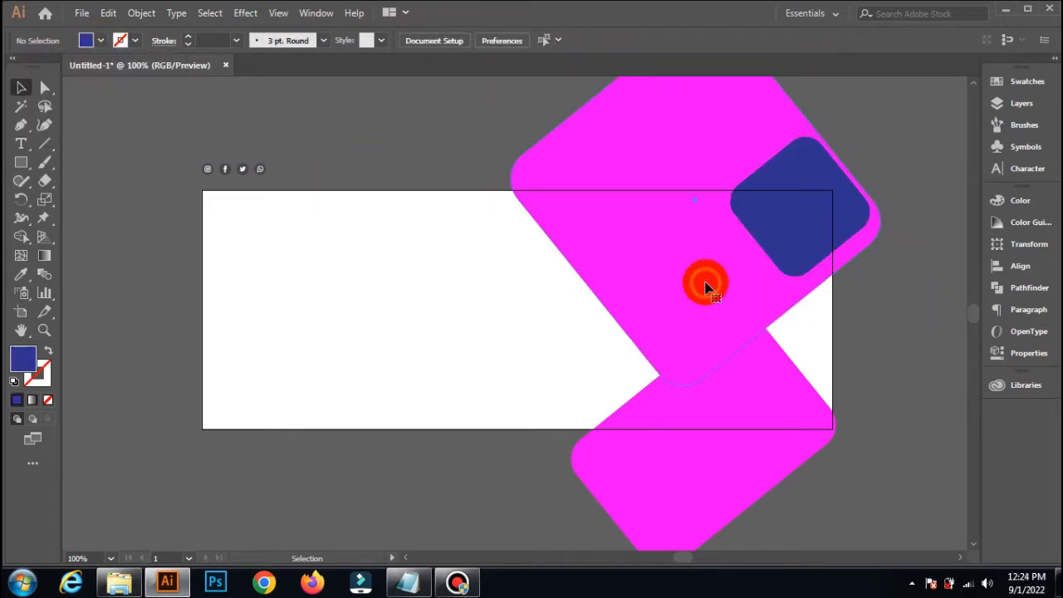
left_click(782, 251)
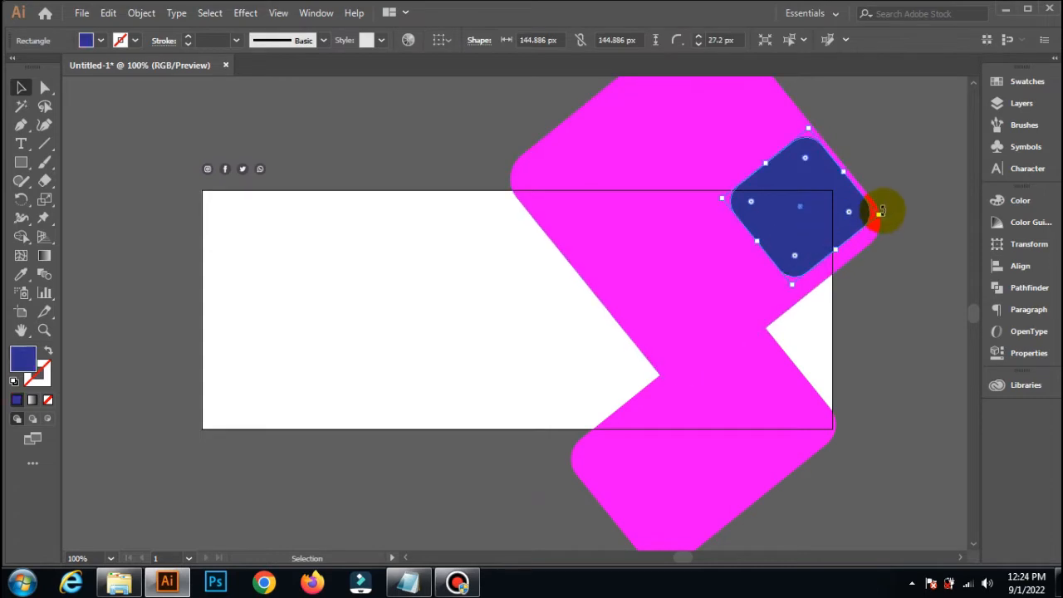
left_click_drag(880, 212, 883, 214)
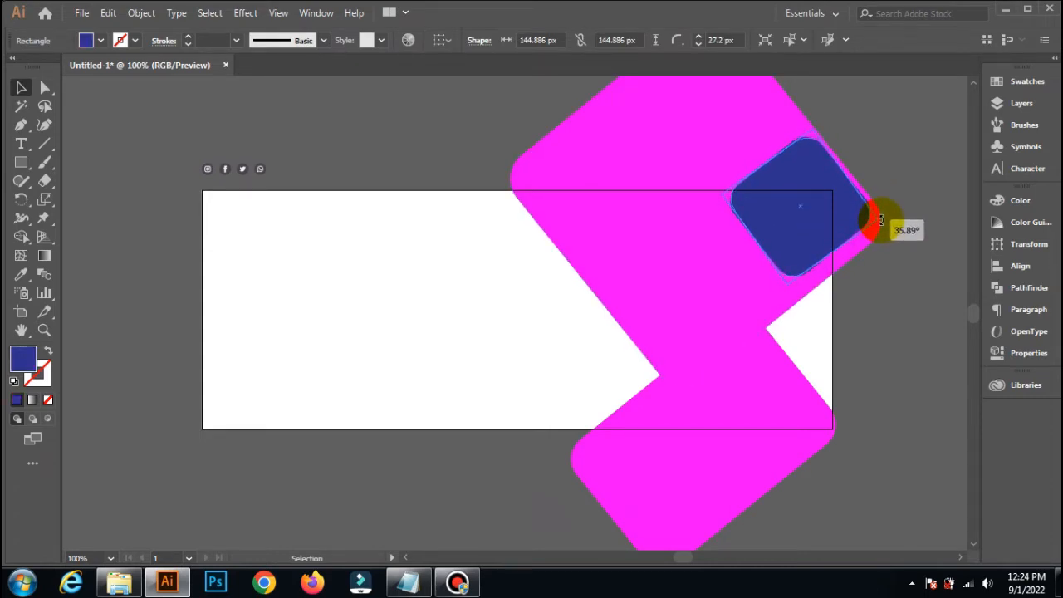
left_click_drag(881, 219, 883, 218)
Step: Shift the dark blue square up and left, enlarge it to about 179 px and rotate it to about 39°
mouse_move(784, 249)
left_mouse_down()
mouse_move(776, 236)
mouse_move(767, 249)
left_mouse_up()
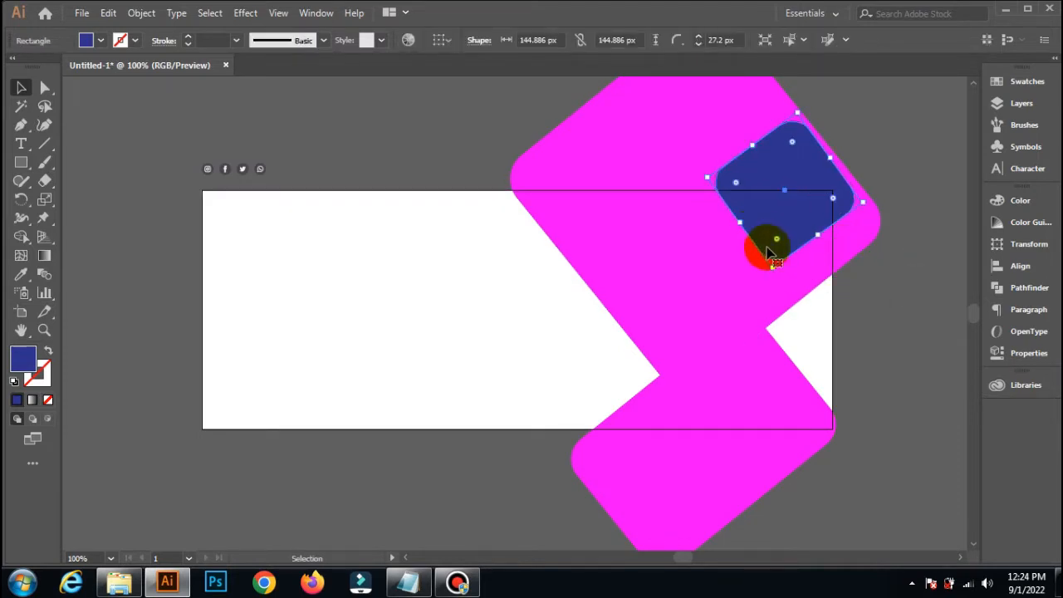
left_click_drag(866, 202, 889, 209)
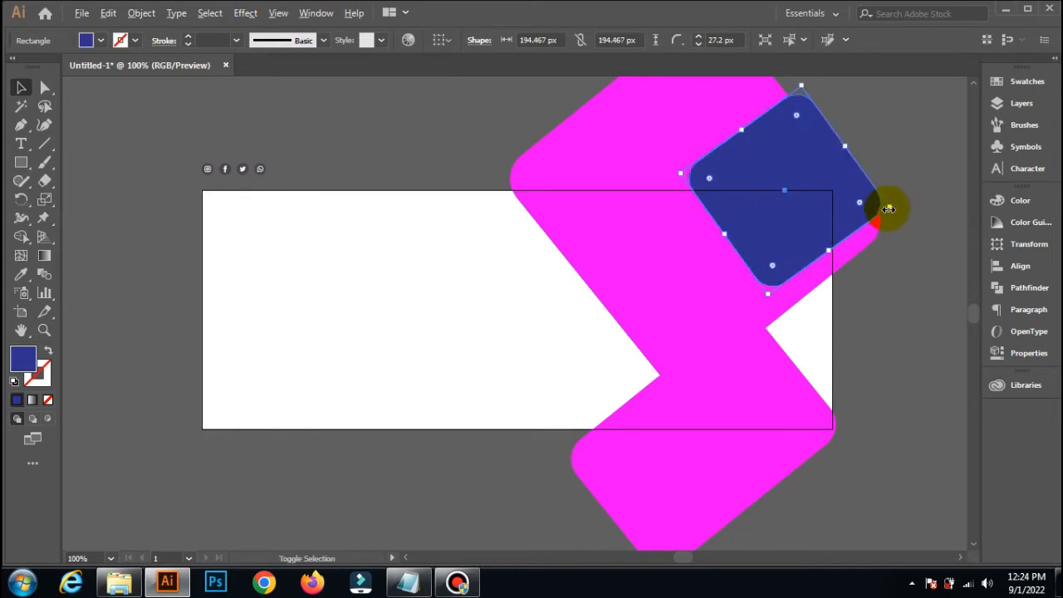
mouse_move(889, 208)
left_mouse_down()
mouse_move(877, 209)
mouse_move(887, 203)
left_mouse_up()
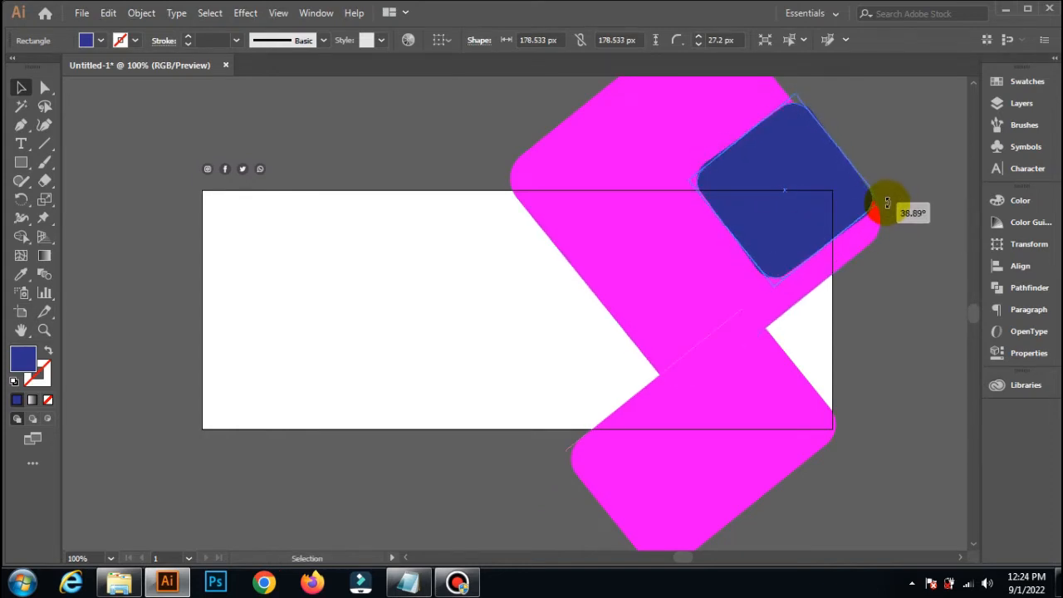
left_click(915, 301)
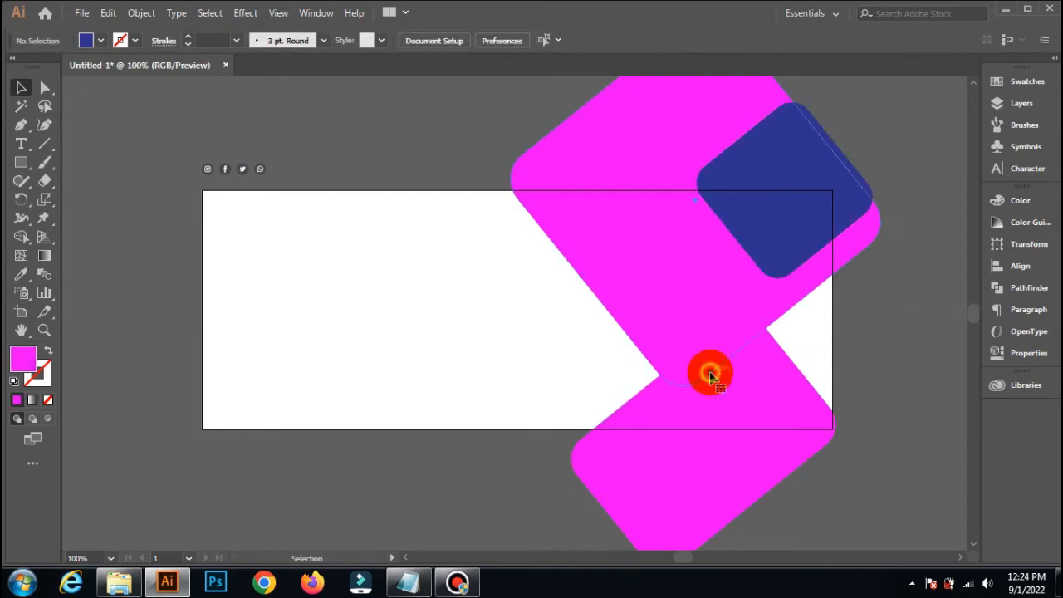
Step: Fill the lower magenta rectangle with a slightly lighter shade of magenta
left_click(711, 376)
left_click(748, 378)
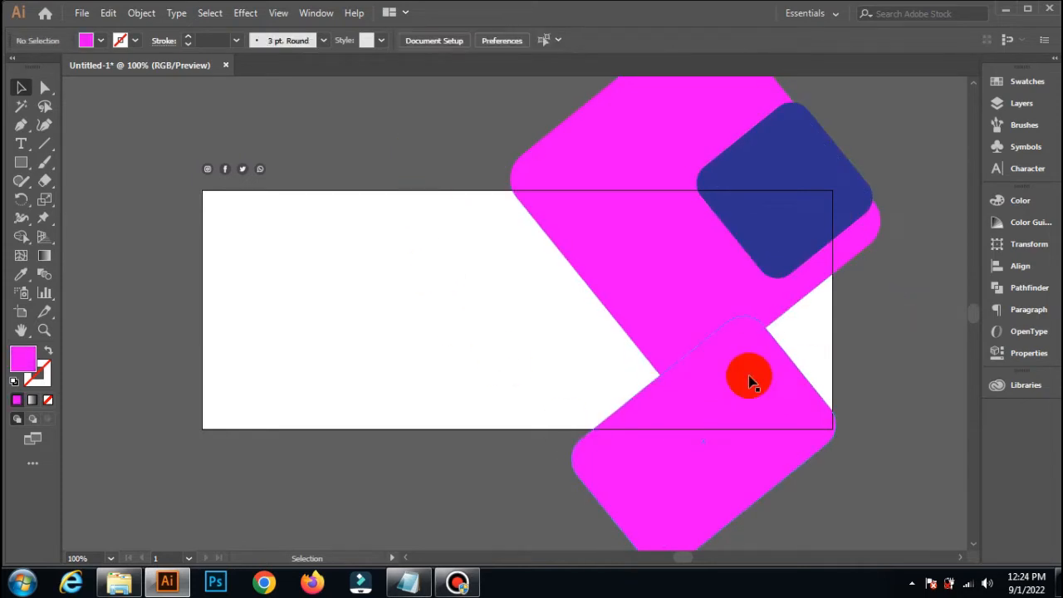
left_click(686, 449)
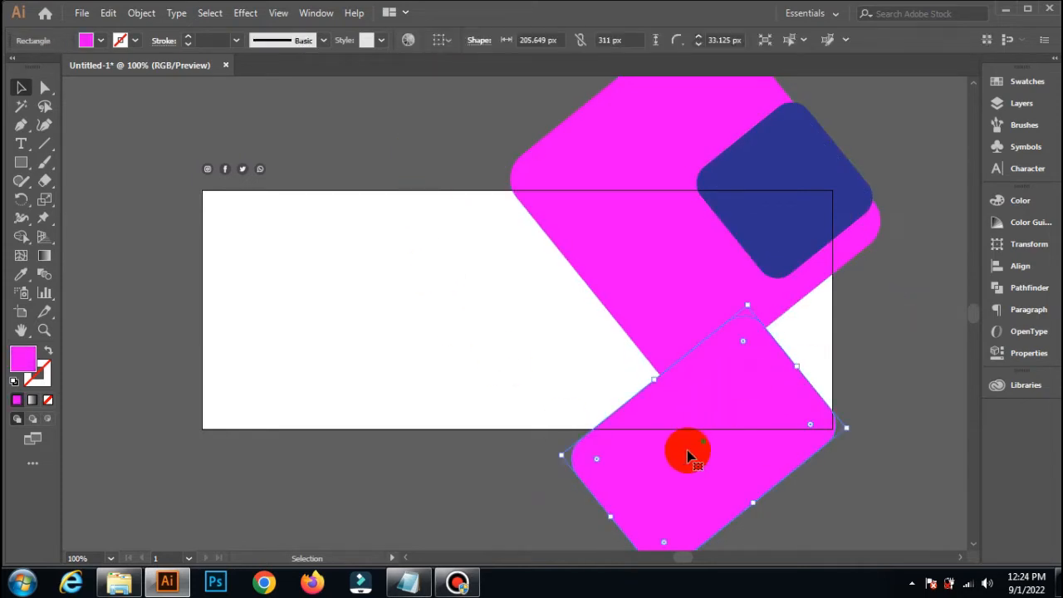
double_click(21, 358)
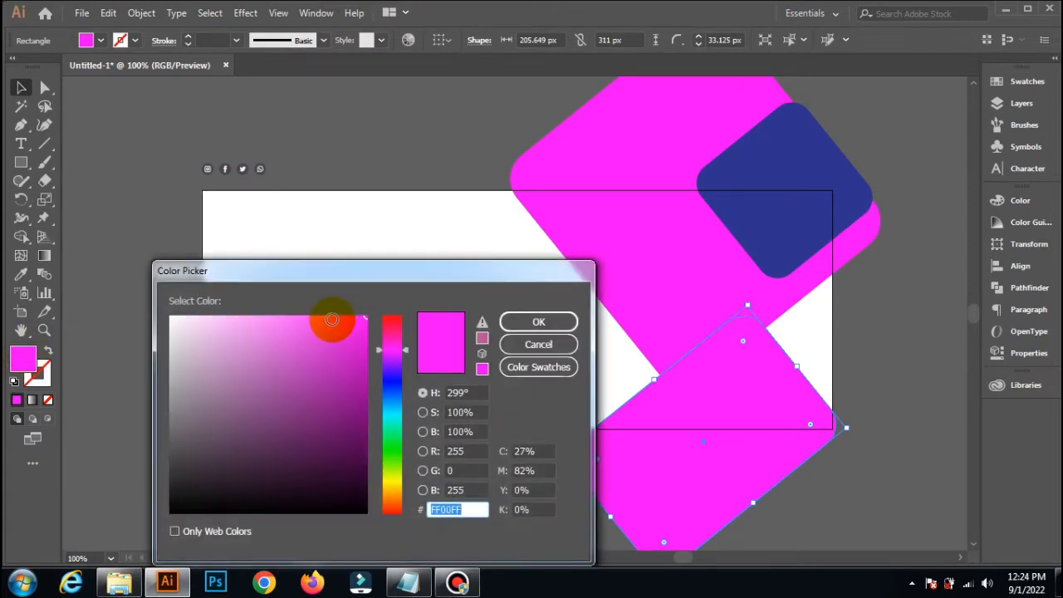
left_click(332, 320)
left_click(521, 323)
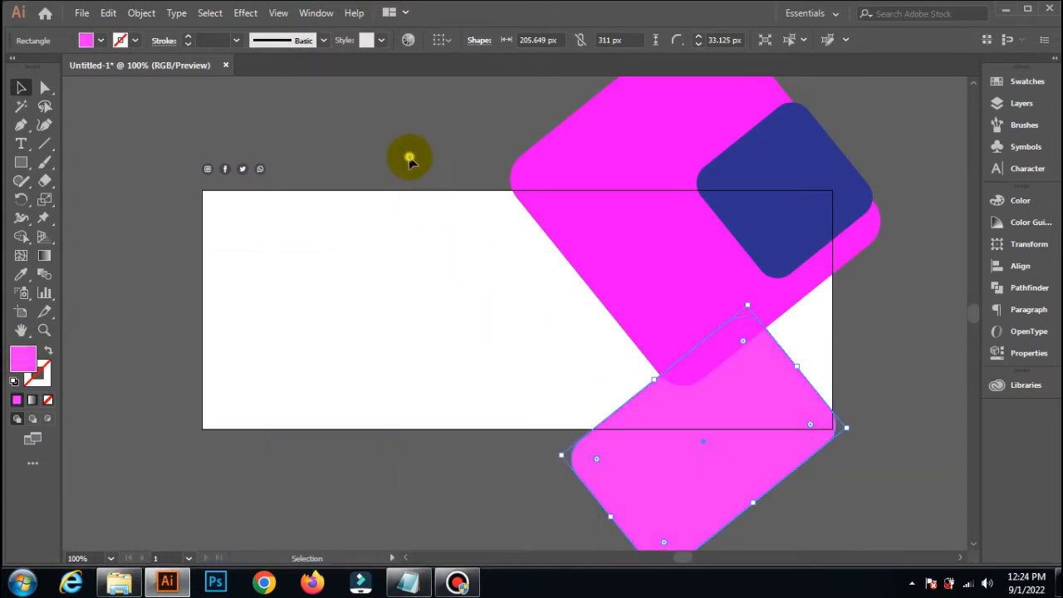
Step: Lighten the fill of the larger upper magenta rectangle to F622FC
left_click(600, 263)
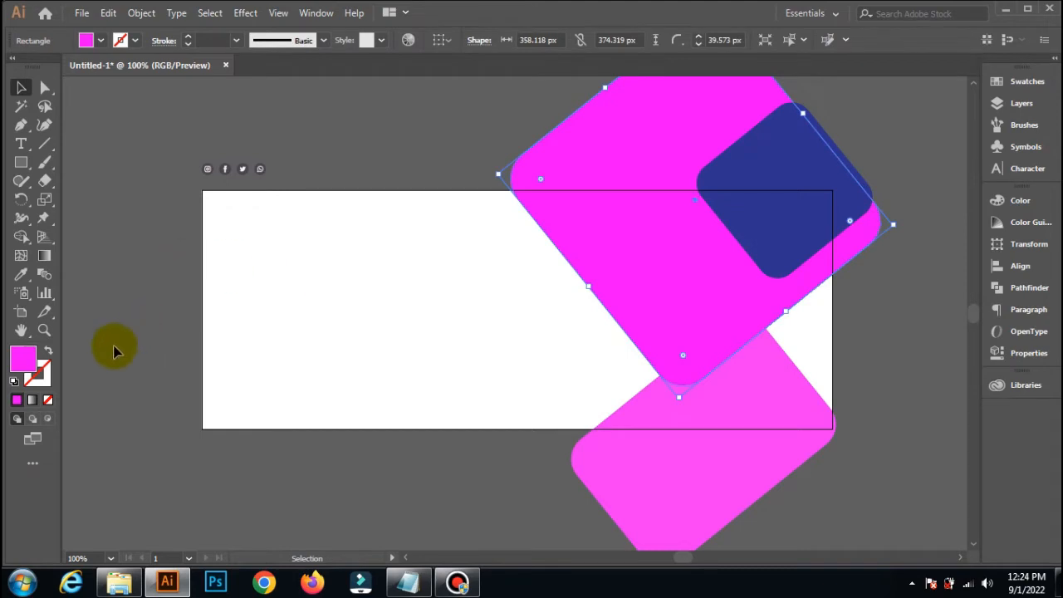
double_click(22, 356)
left_click(343, 318)
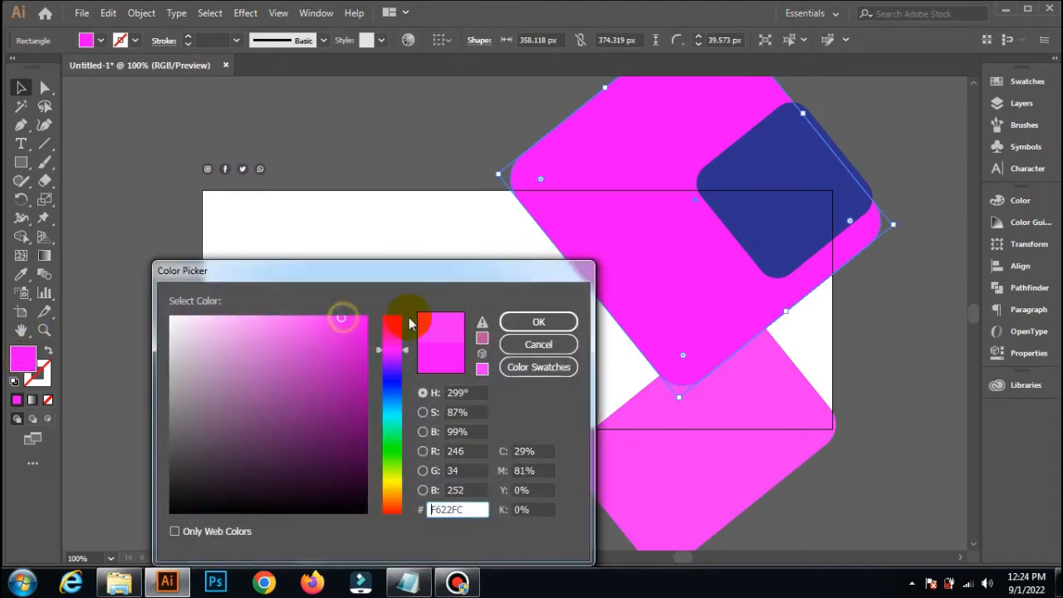
left_click(536, 321)
left_click(895, 355)
left_click(694, 309)
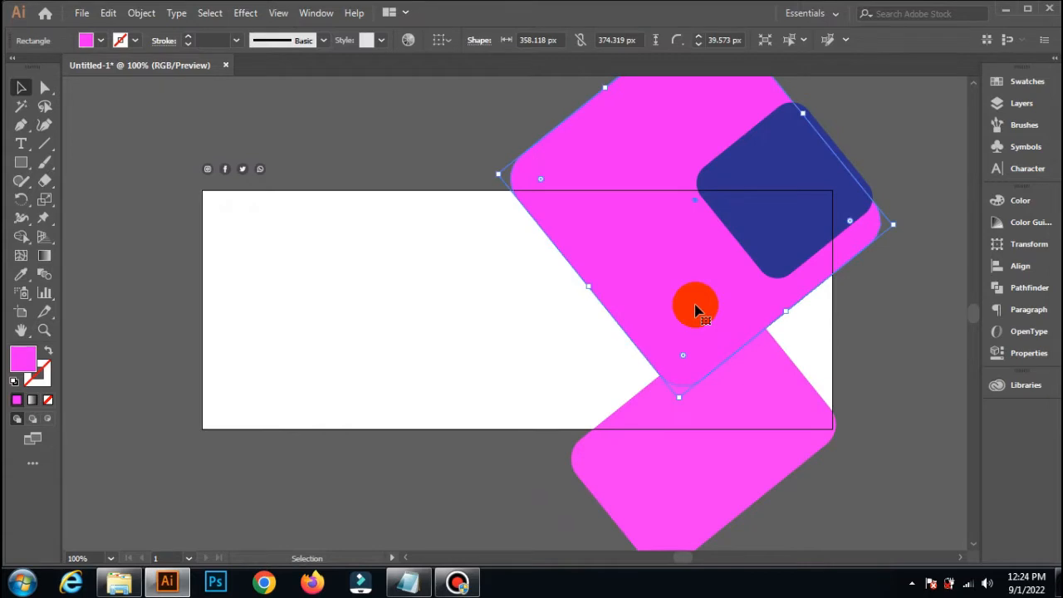
left_click(757, 407, "shift")
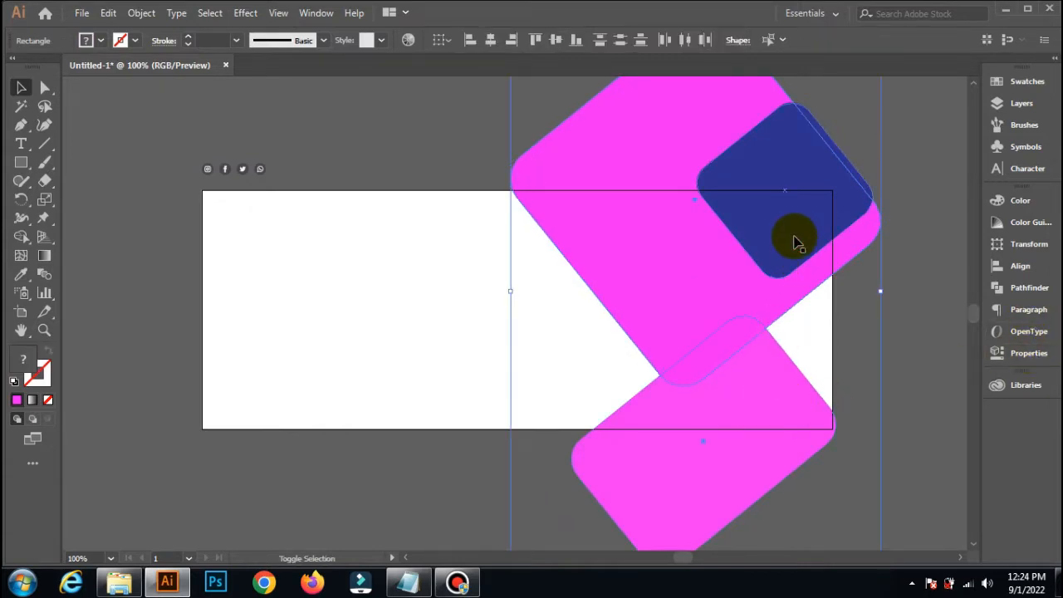
left_click(929, 359)
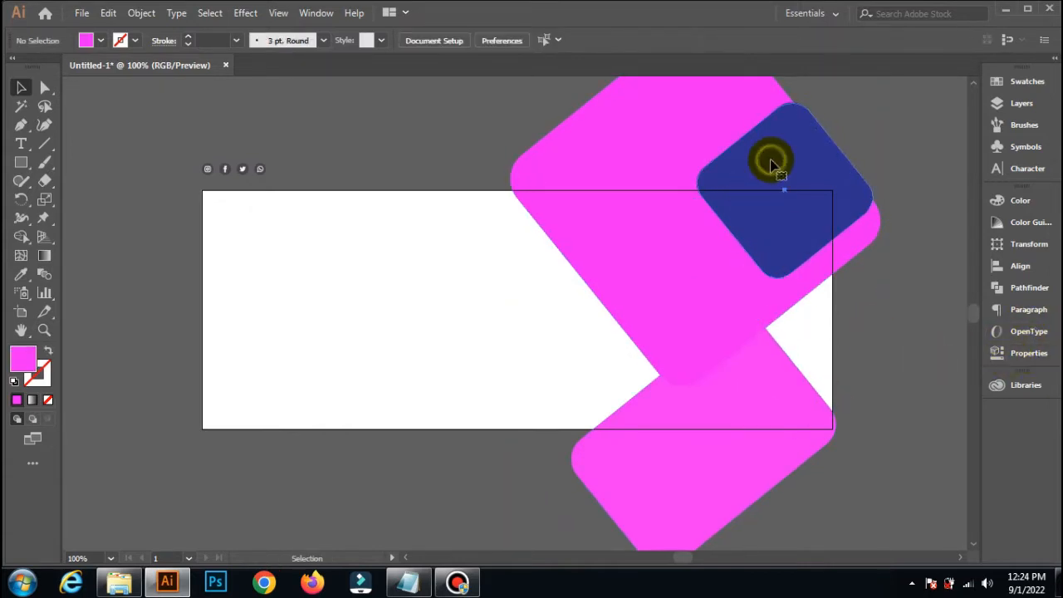
Step: Set the blending mode of both overlapping magenta rectangles to Multiply
left_click(667, 296)
left_click(730, 403, "shift")
left_click(1028, 353)
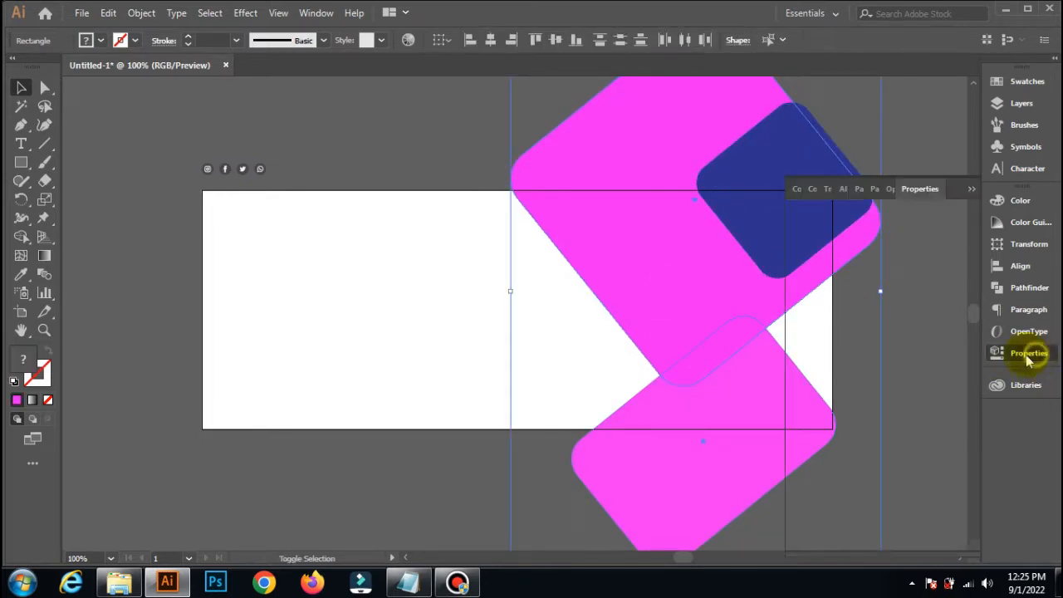
left_click(829, 405)
left_click(692, 432)
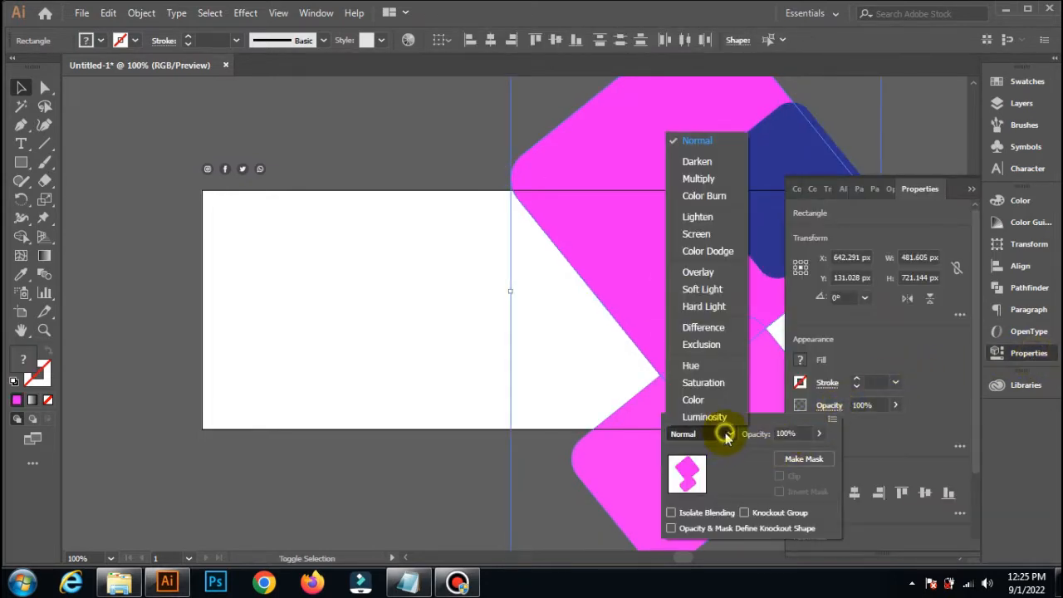
left_click(707, 235)
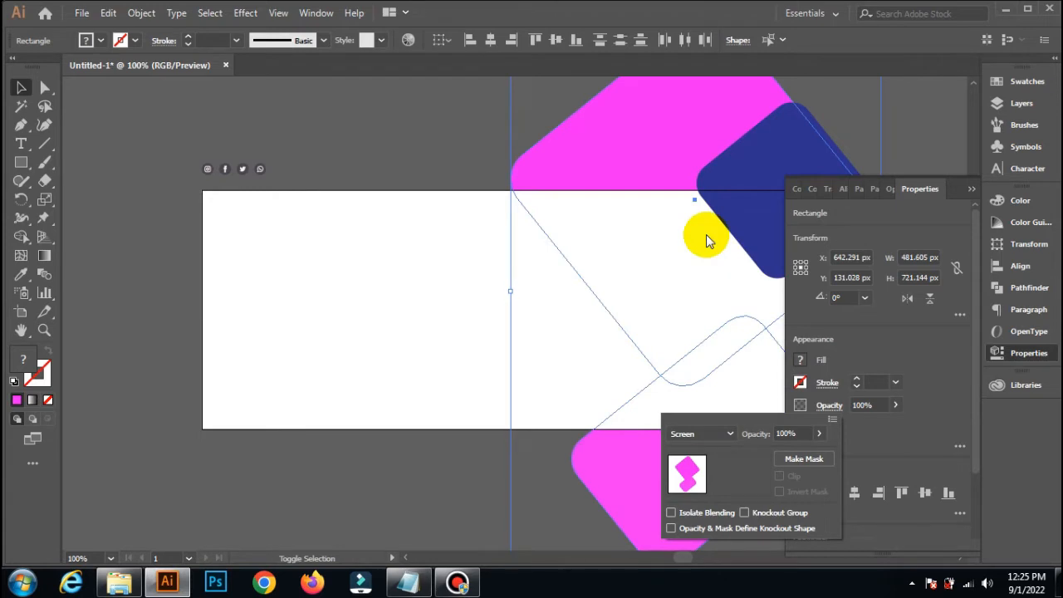
left_click(730, 435)
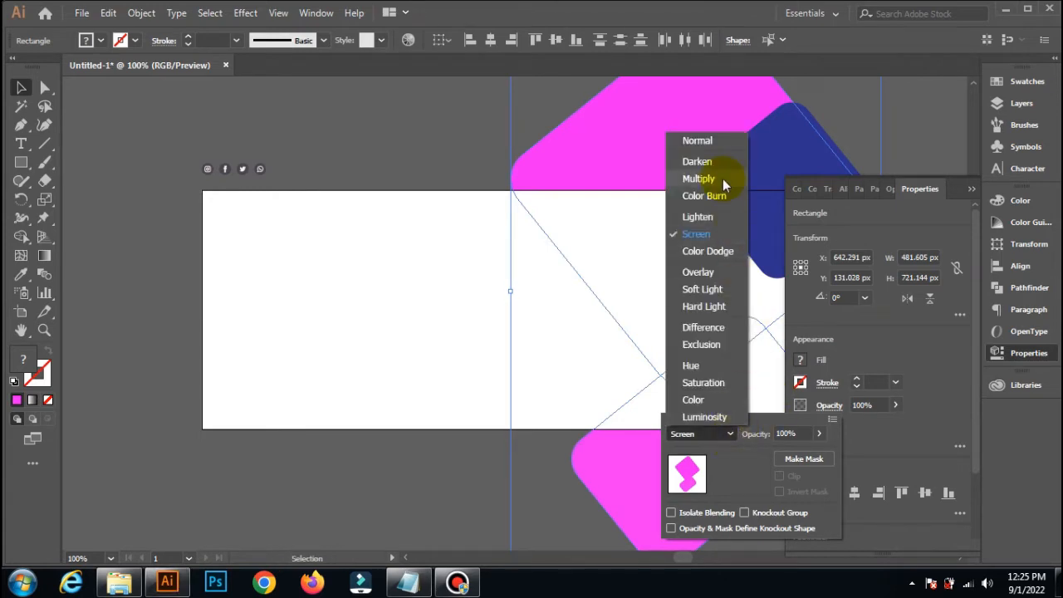
left_click(723, 179)
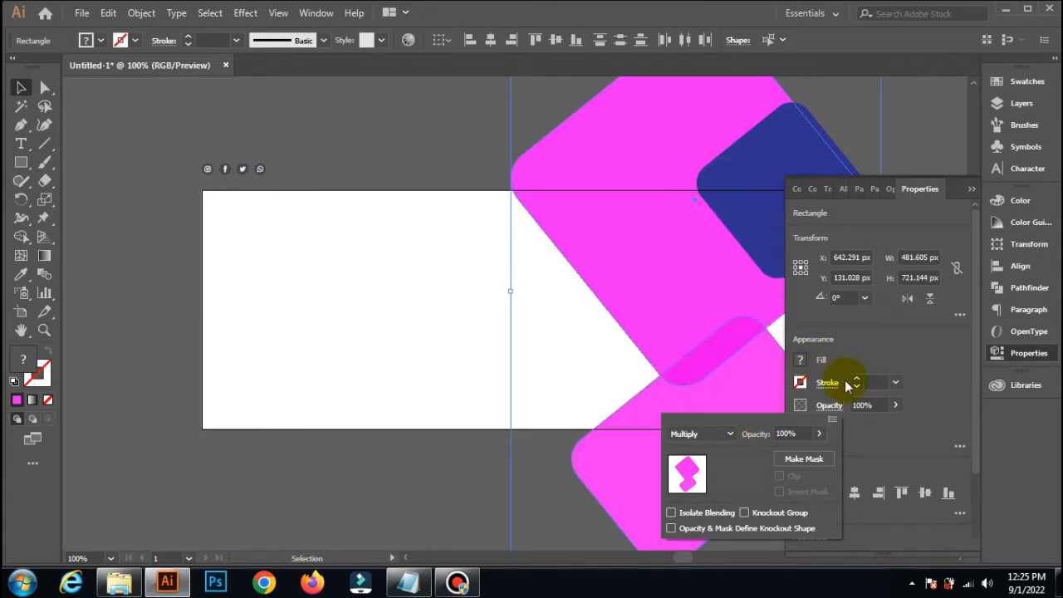
left_click(929, 435)
left_click(971, 190)
left_click(909, 356)
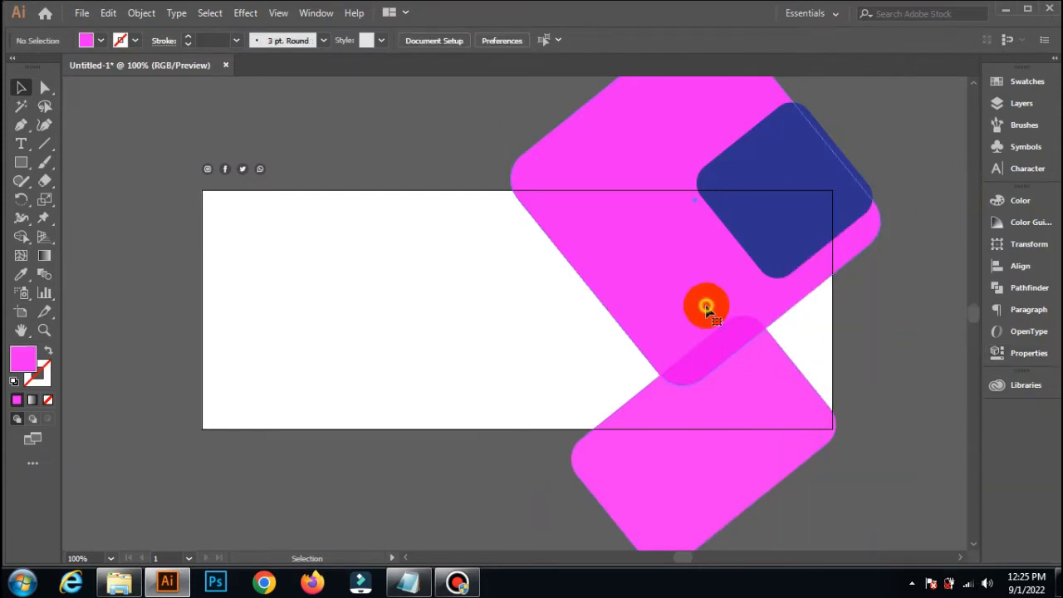
left_click(707, 307)
left_click(745, 382)
left_click(920, 352)
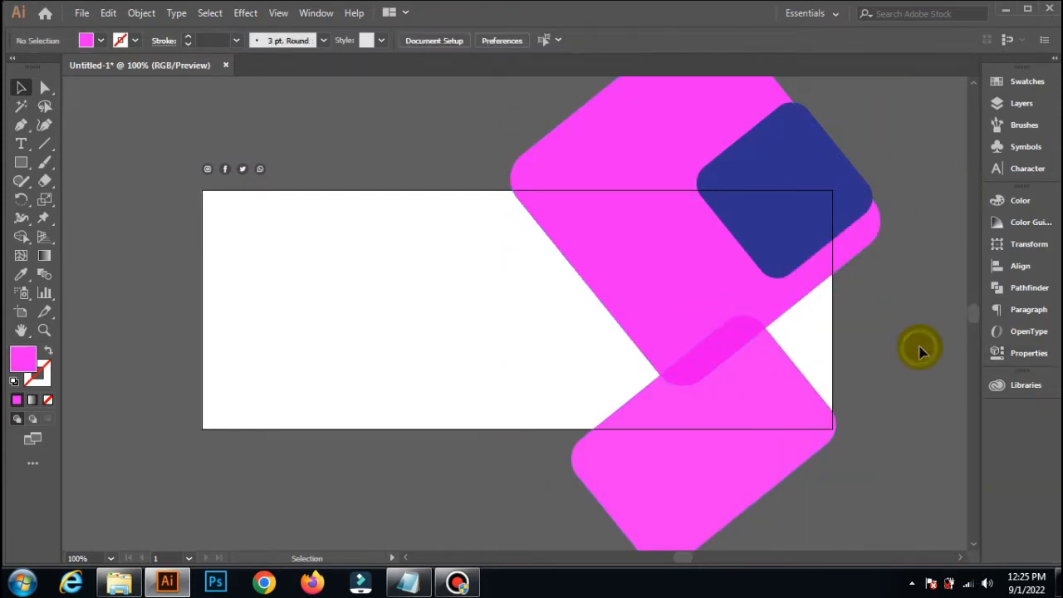
Step: Open the photo pexels-mart-production-7709208 from Downloads and scale it down to the height of its artboard
left_click(82, 13)
left_click(93, 64)
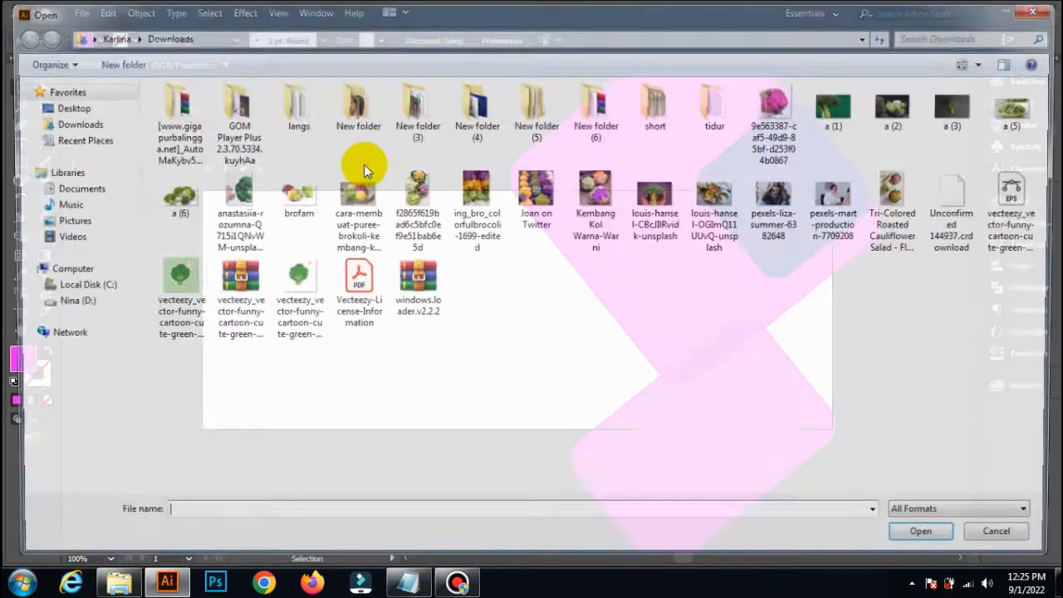
double_click(848, 193)
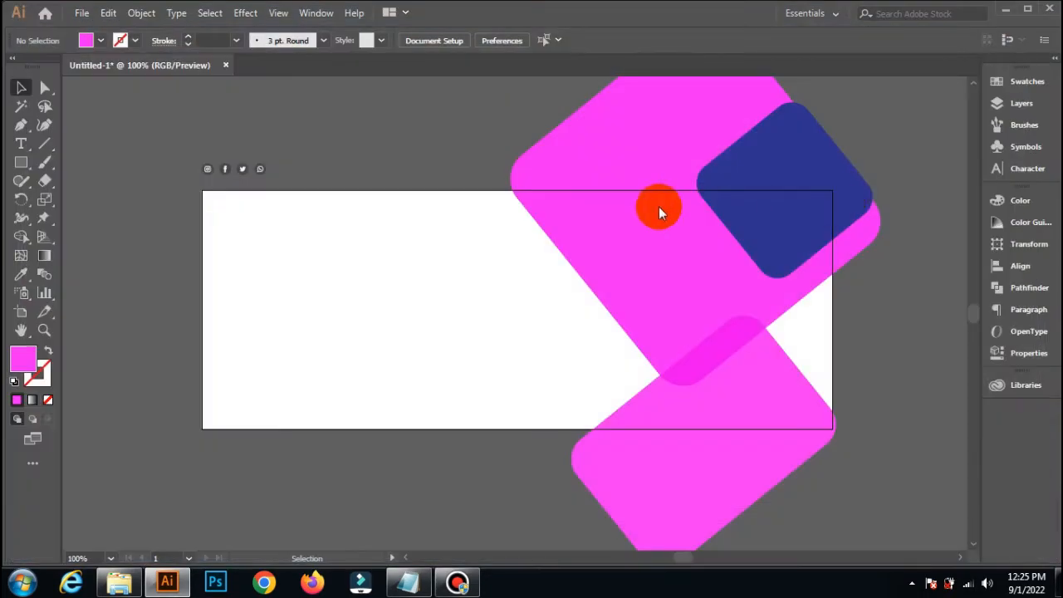
scroll(638, 215, "down", 5)
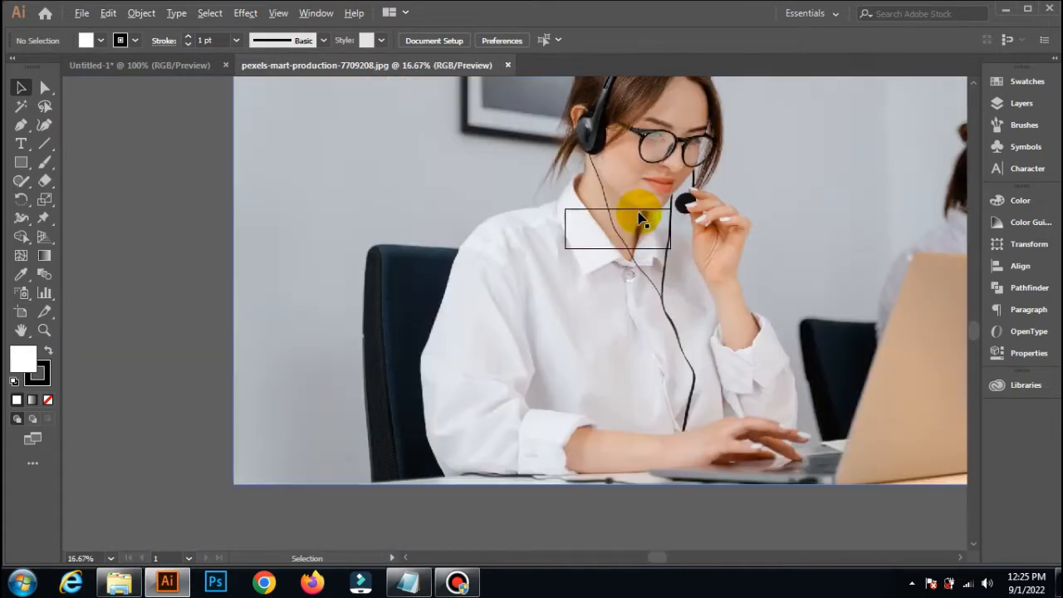
scroll(648, 217, "down", 2)
left_click_drag(781, 93, 638, 213)
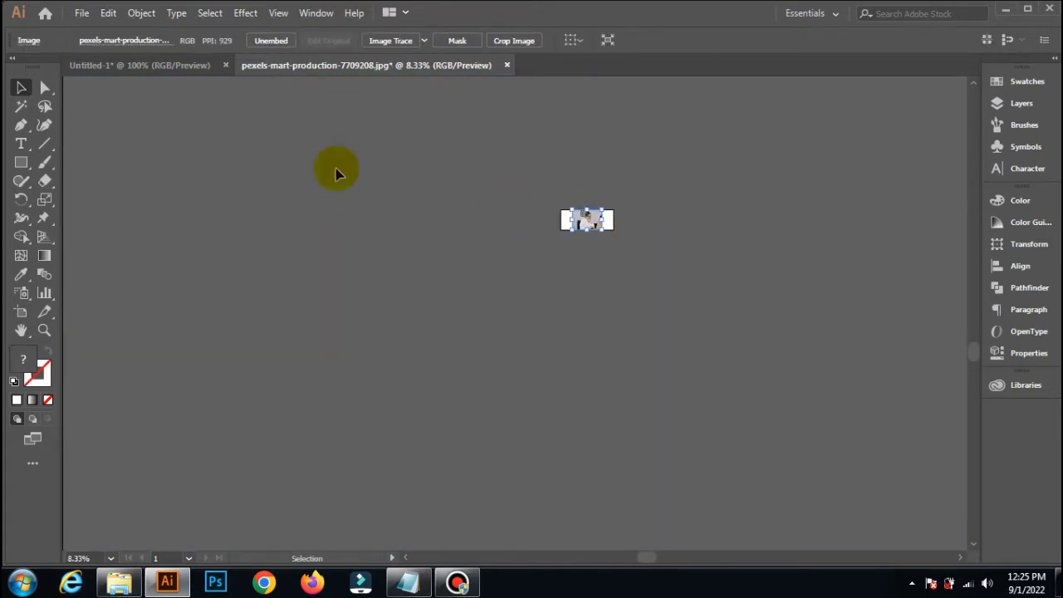
Step: Copy the scaled photo into the Untitled-1 banner and position it over the banner's right part at full height
left_click(108, 15)
left_click(130, 88)
left_click(137, 66)
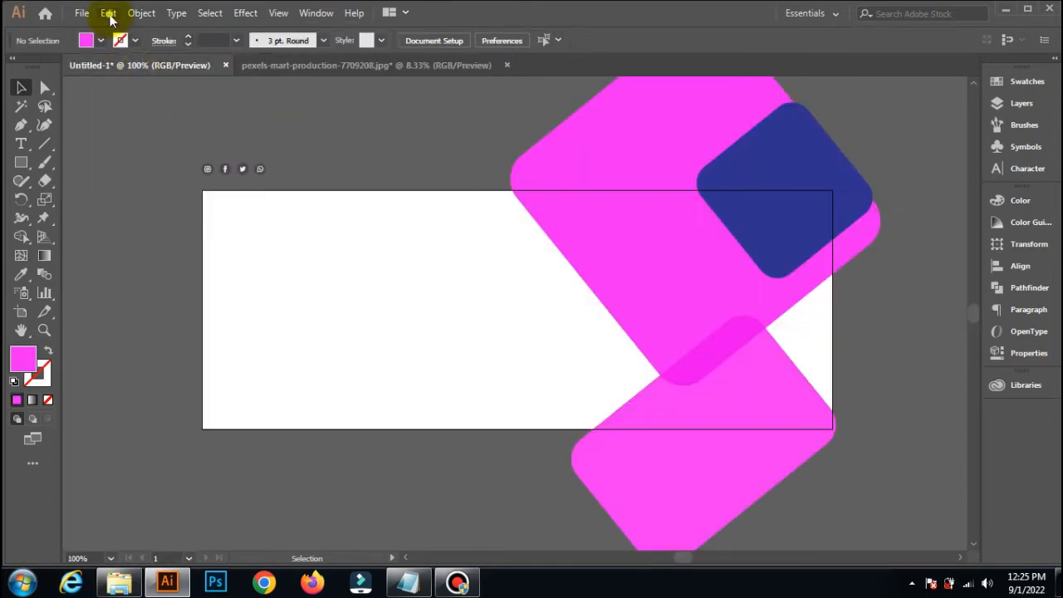
left_click(108, 13)
left_click(130, 106)
left_click_drag(464, 283, 595, 280)
Step: Reflect the photo across the vertical axis and shift it slightly up and right, past the banner's right edge
right_click(642, 281)
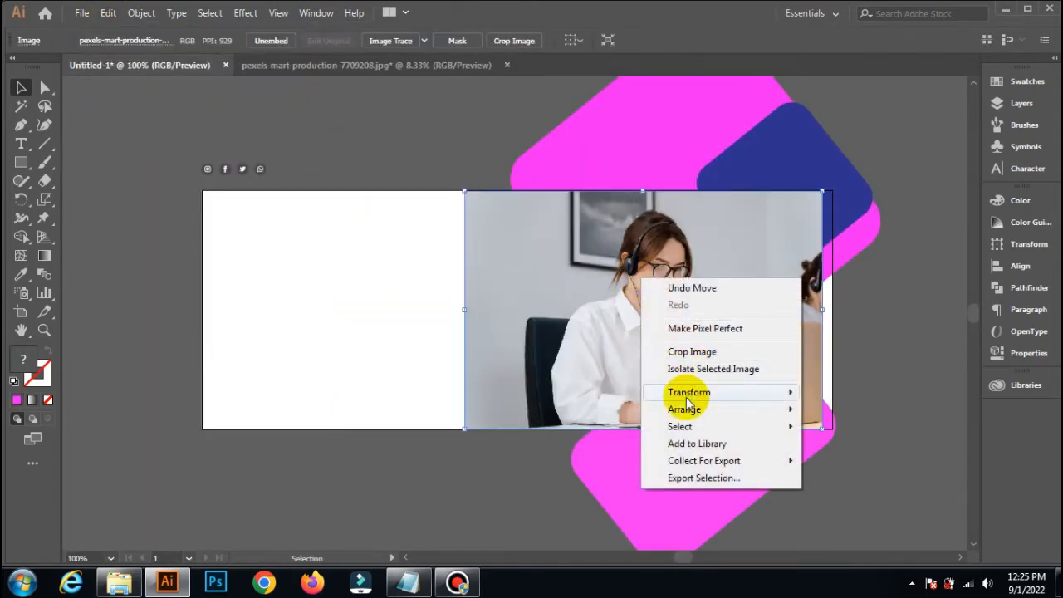
mouse_move(686, 394)
left_click(840, 449)
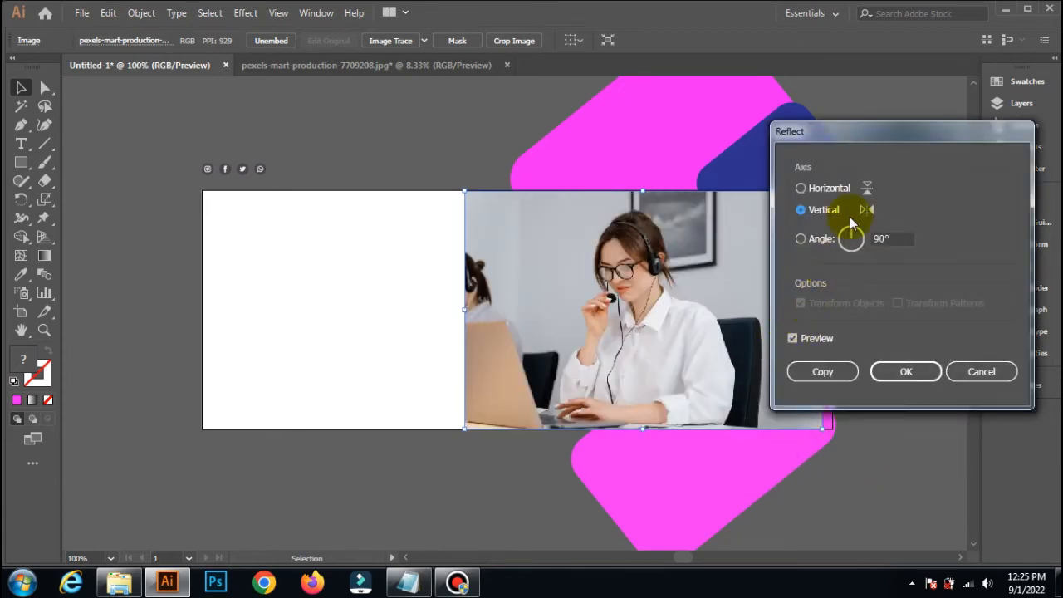
left_click(901, 372)
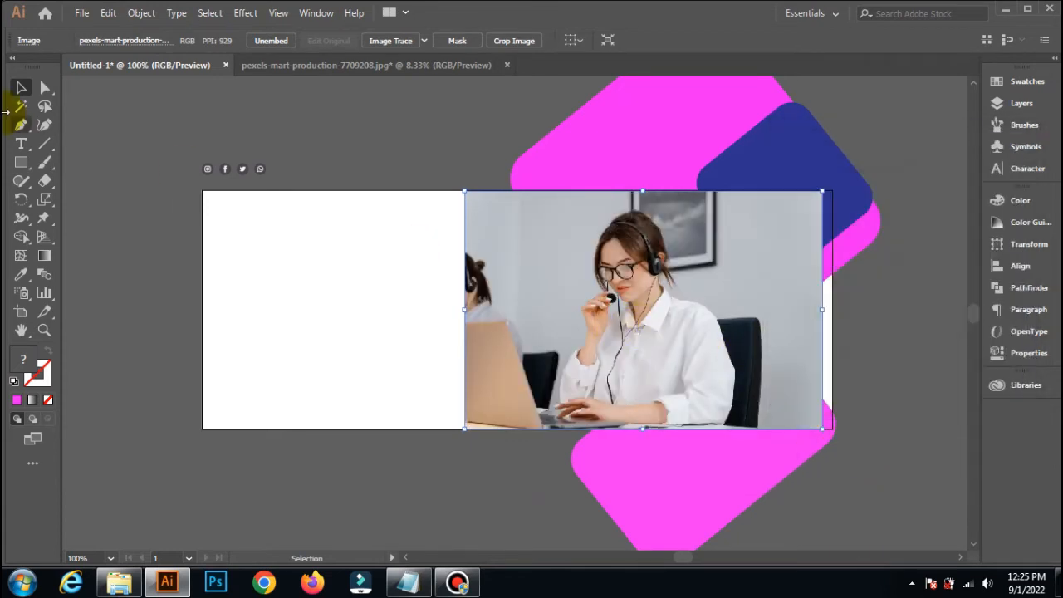
left_click_drag(552, 347, 570, 332)
left_click(885, 262)
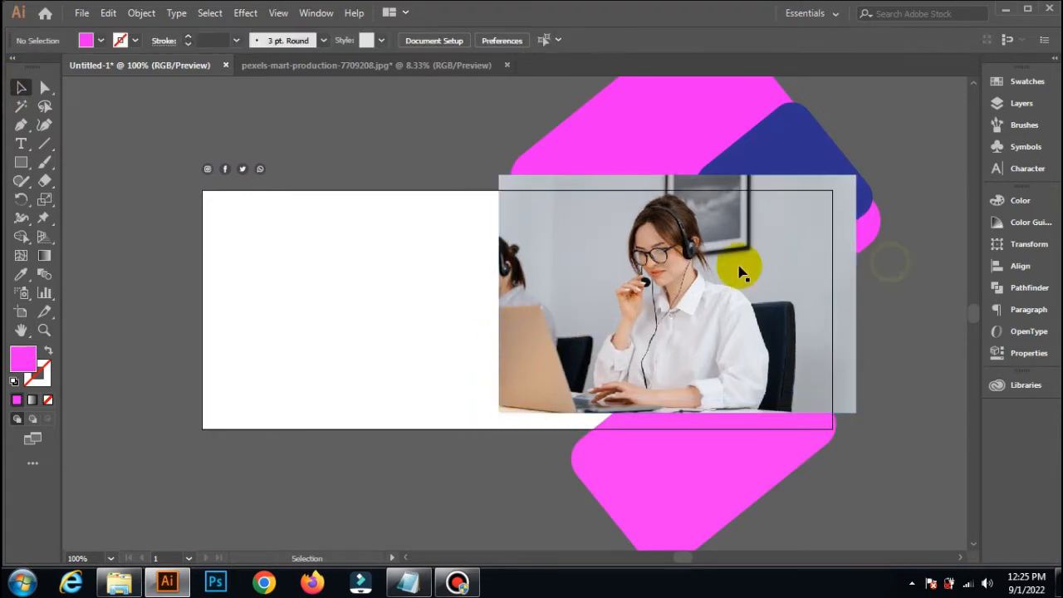
Step: Send the photo to the back of the stacking order, behind the background and the coloured shapes
right_click(581, 236)
left_click(544, 209)
right_click(617, 324)
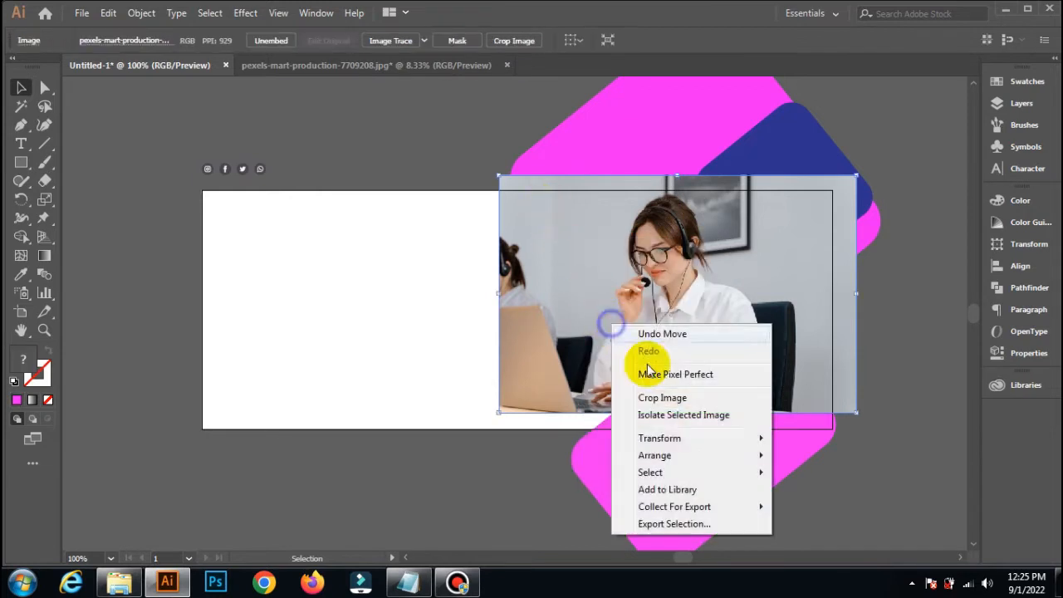
mouse_move(693, 457)
left_click(805, 506)
left_click(891, 424)
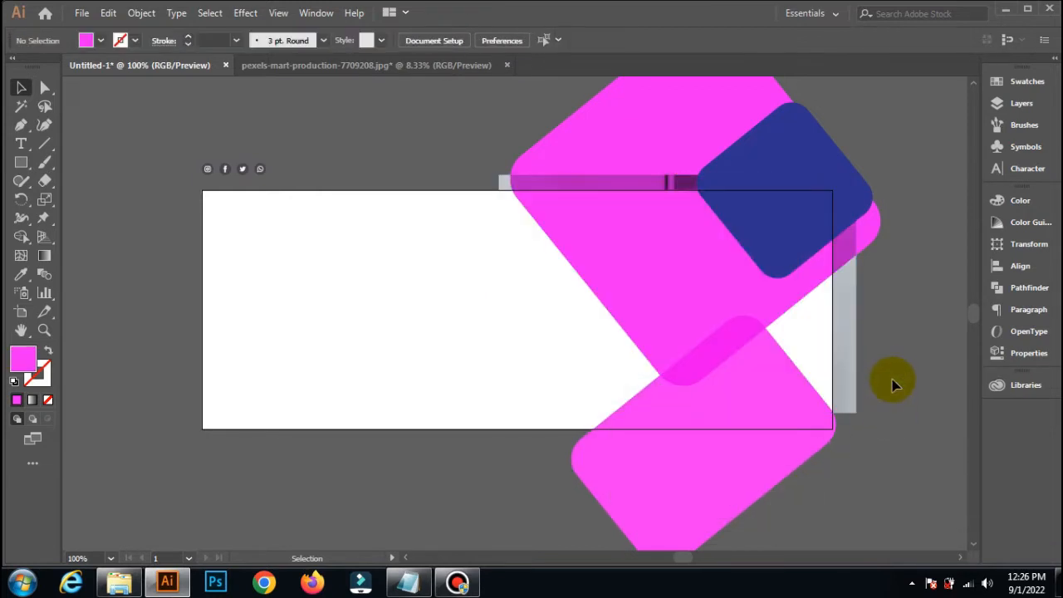
Step: Divide the two overlapping magenta rectangles into separate pieces with Pathfinder and ungroup the result
left_click(649, 285)
left_click(730, 391, "shift")
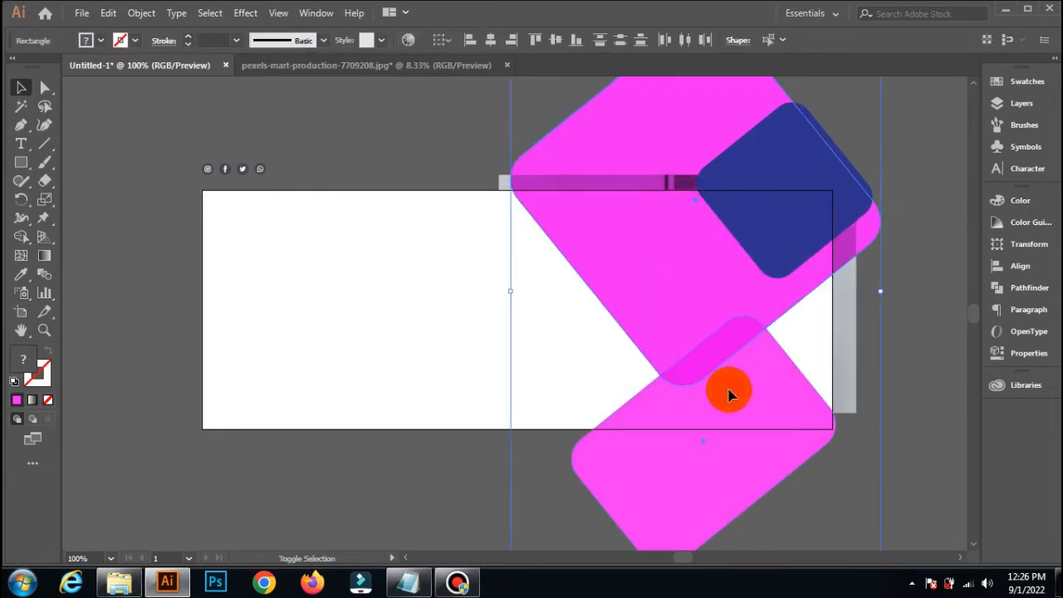
left_click(1024, 290)
left_click(817, 278)
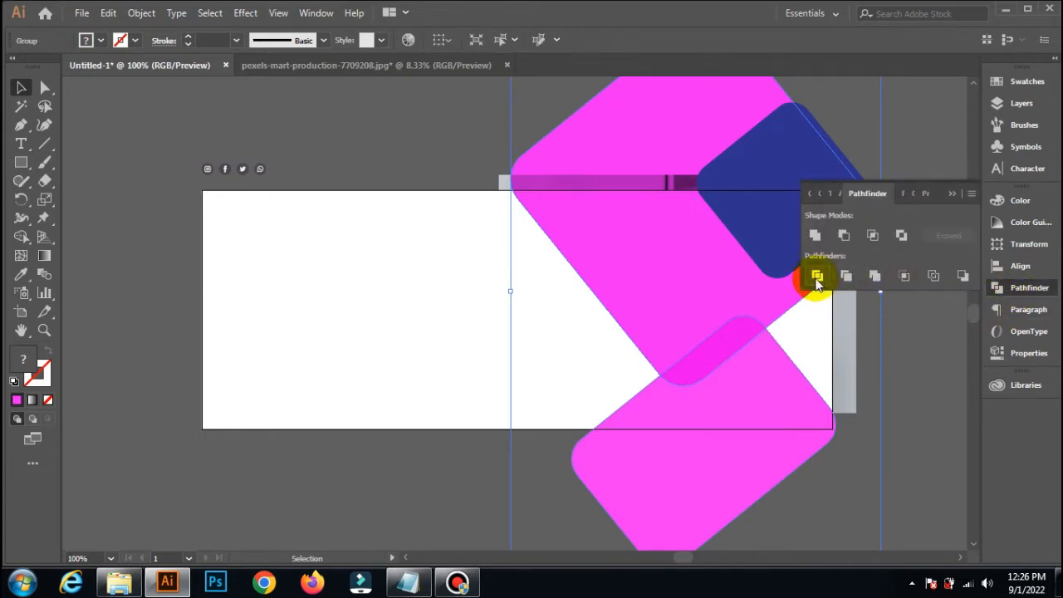
left_click(759, 269)
right_click(717, 273)
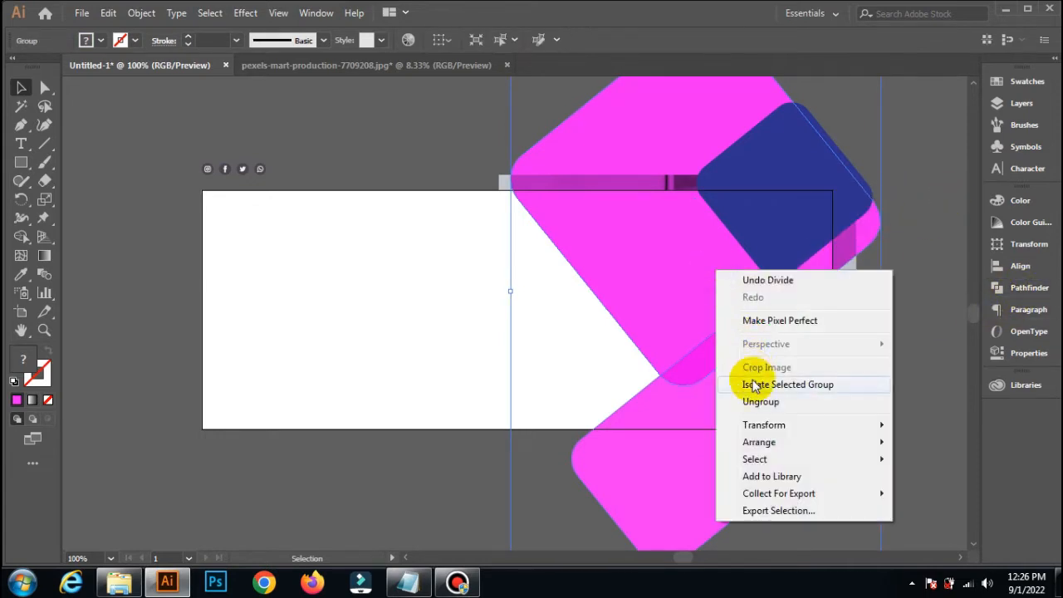
left_click(760, 402)
left_click(864, 371)
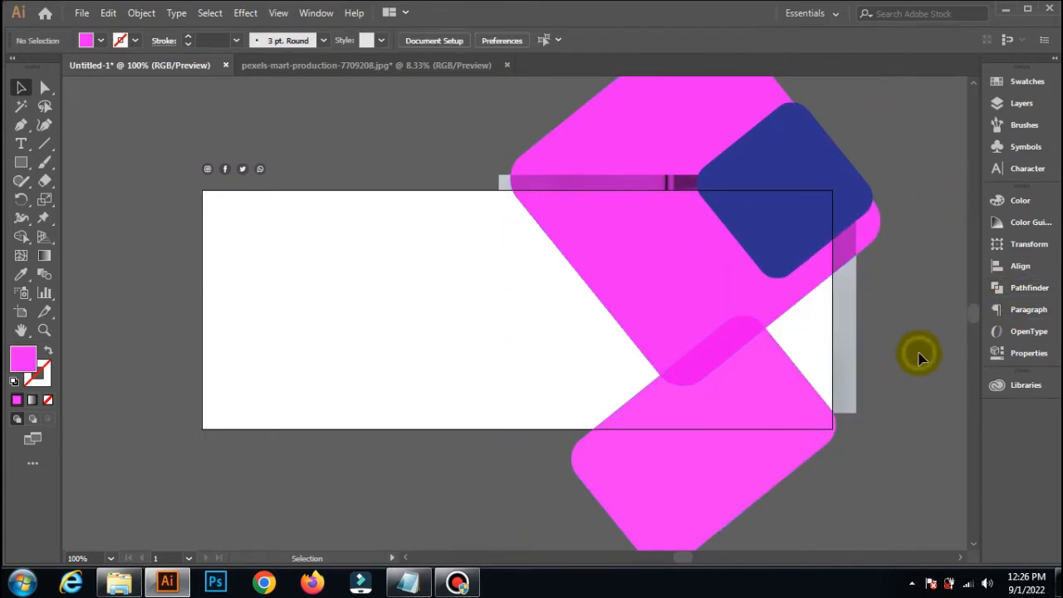
Step: Make a clipping mask that places the photo inside the large upper magenta piece
left_click_drag(578, 228, 574, 223)
right_click(572, 221)
left_click(614, 337)
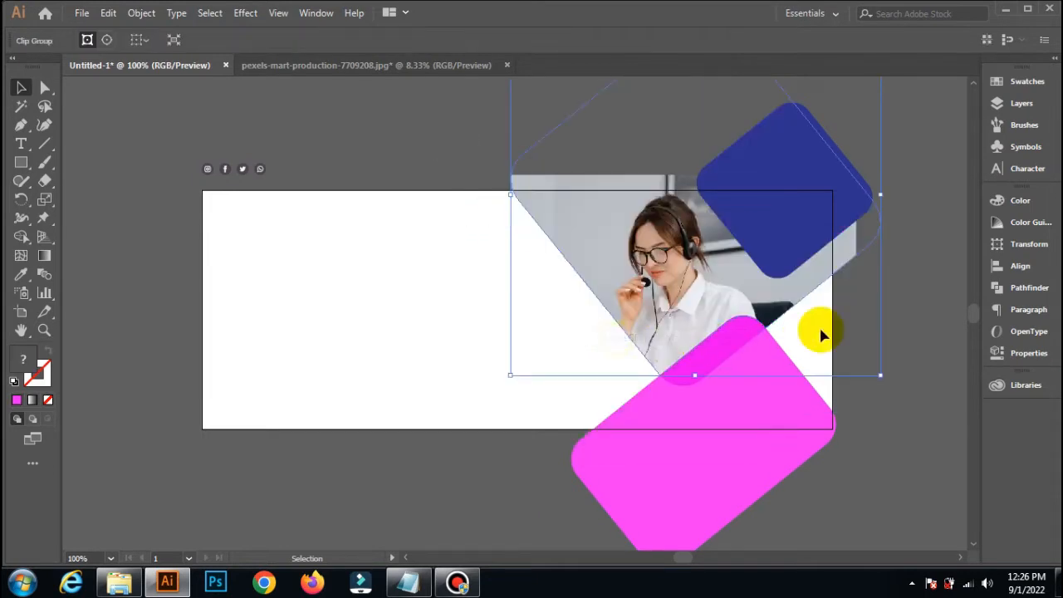
left_click(907, 312)
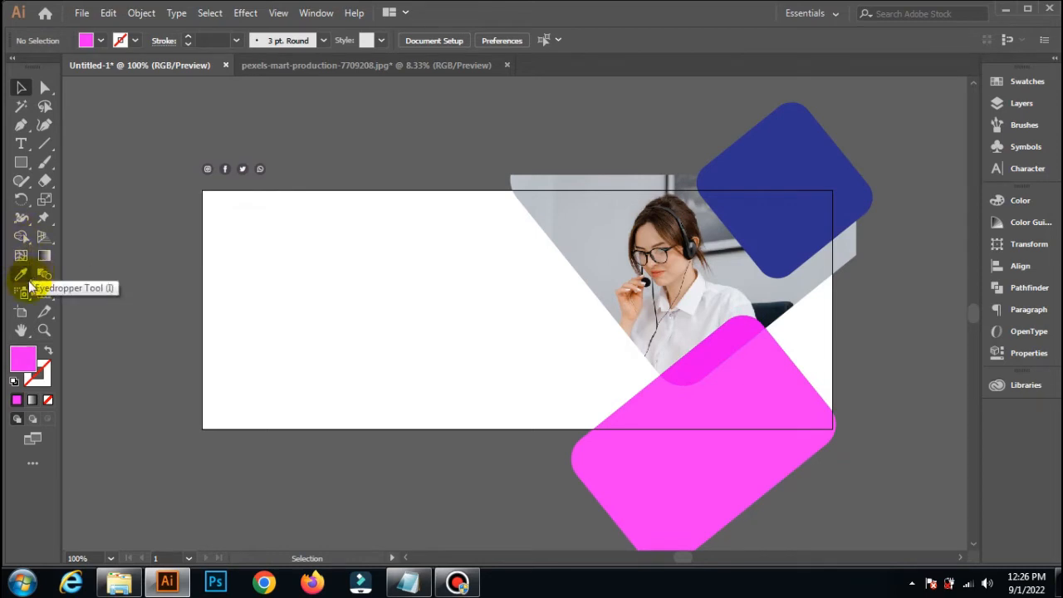
Step: Draw a magenta rectangle about 90 × 179 px in the banner's lower-left corner
left_click(21, 165)
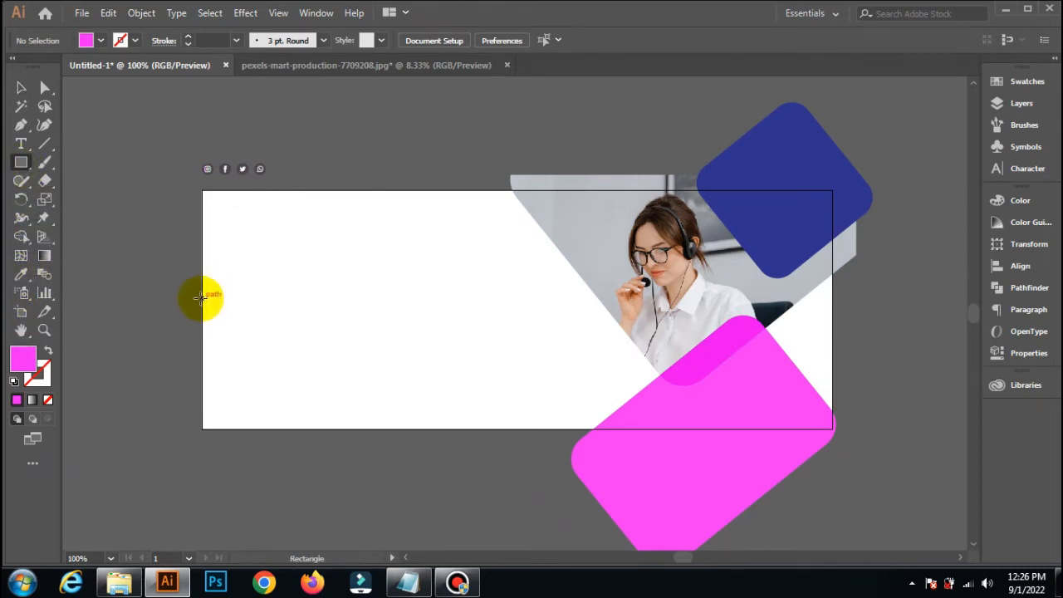
left_click_drag(201, 291, 271, 429)
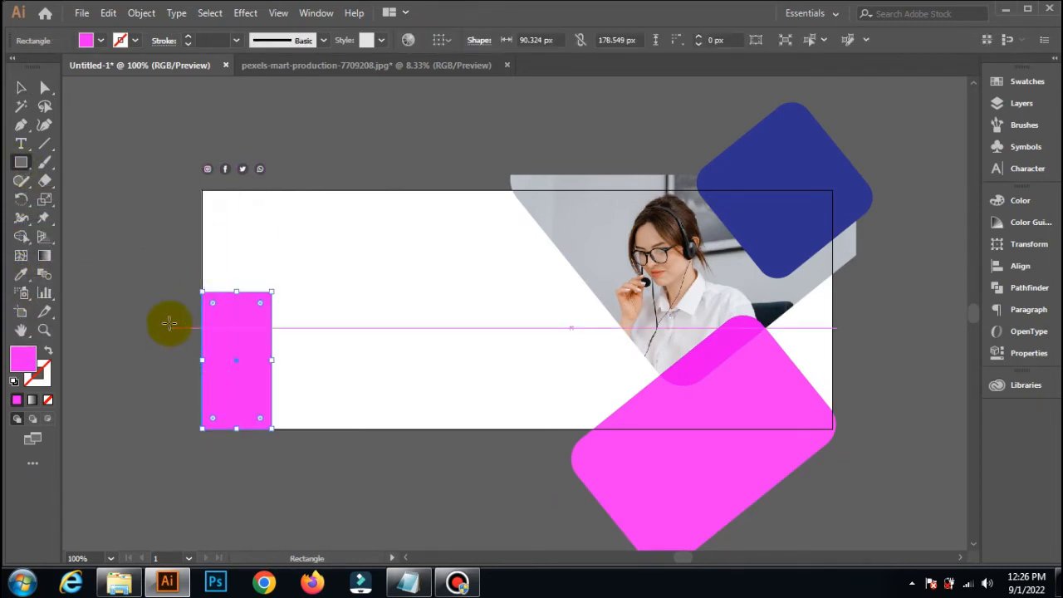
Step: Rotate the magenta rectangle to about 25° and place it so it overhangs the banner's lower-left edge
left_click_drag(194, 287, 230, 328)
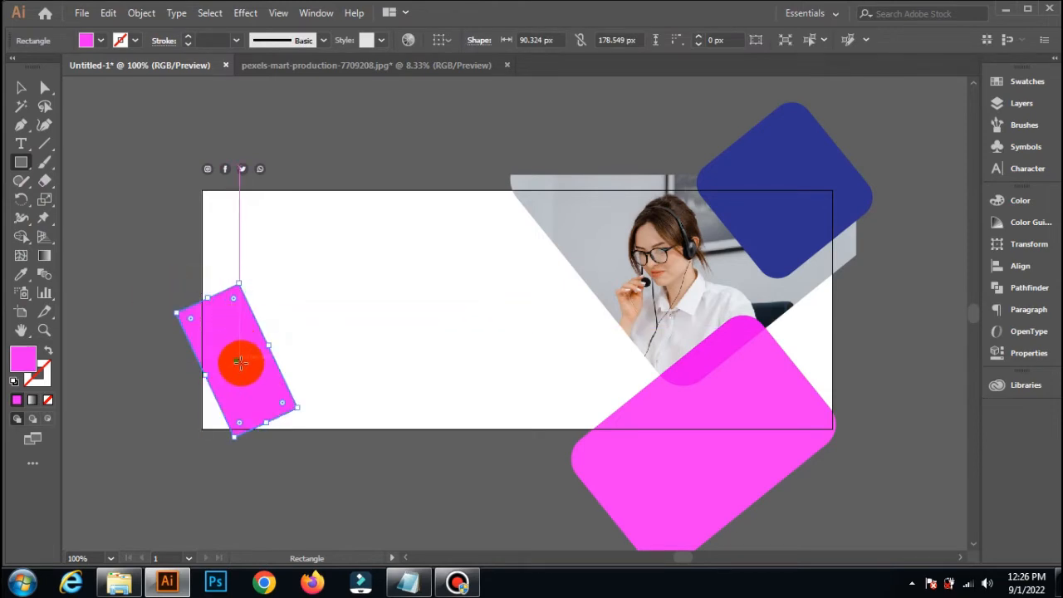
left_click_drag(237, 366, 186, 396)
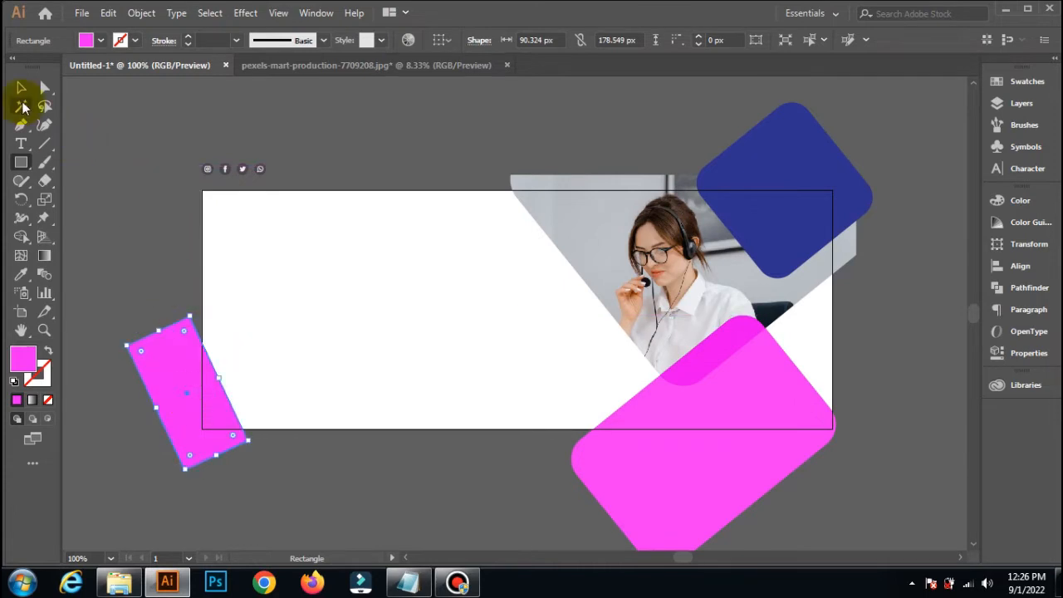
left_click(21, 87)
left_click(183, 174)
left_click_drag(182, 344, 241, 366)
left_click(1023, 353)
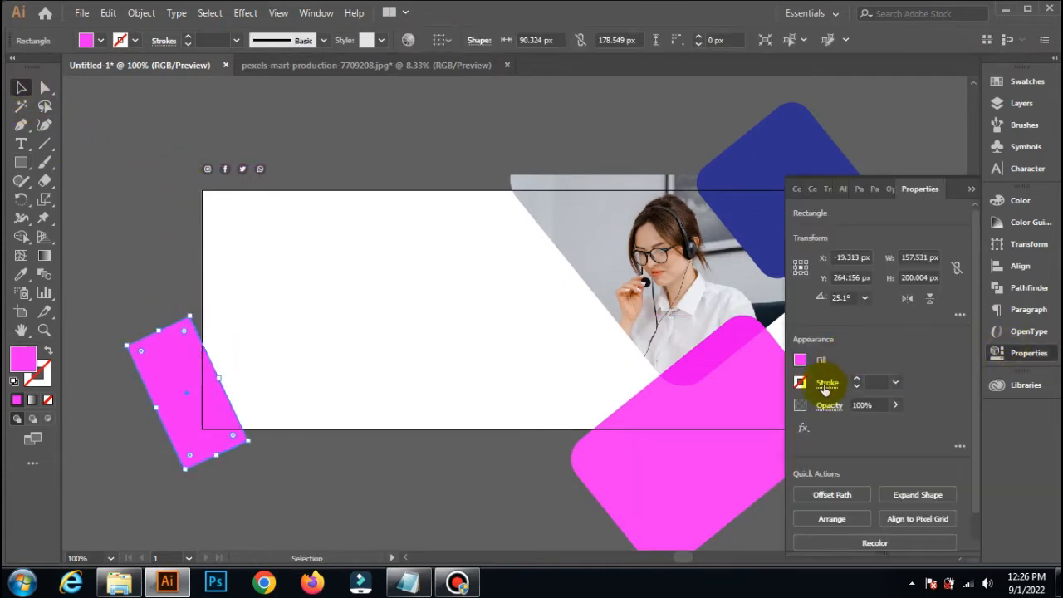
left_click(828, 407)
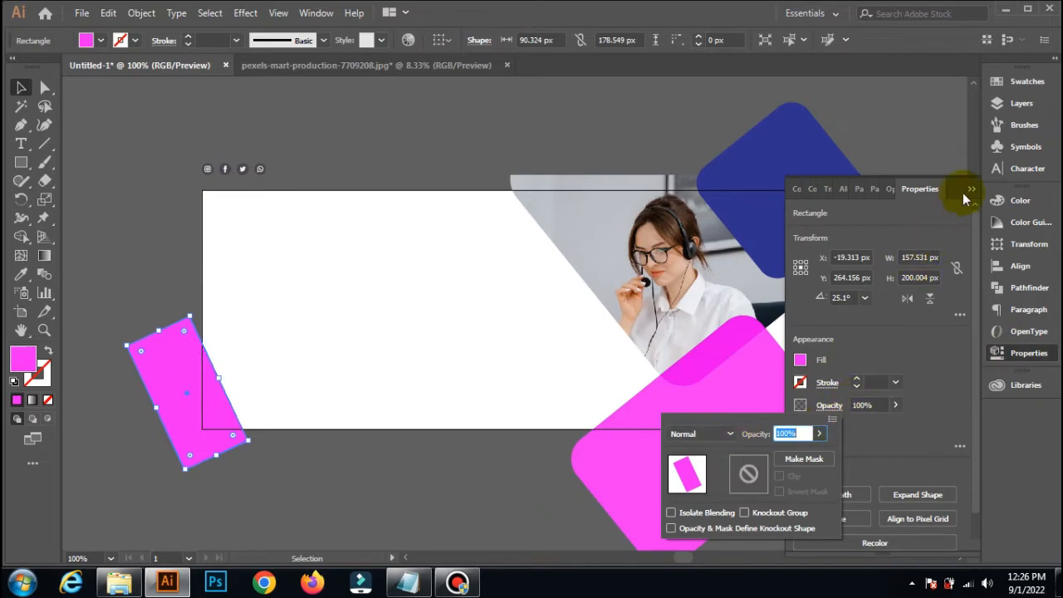
left_click(350, 388)
Step: Copy the tilted magenta rectangle and paste the copy in front, in the same place
left_click(163, 347)
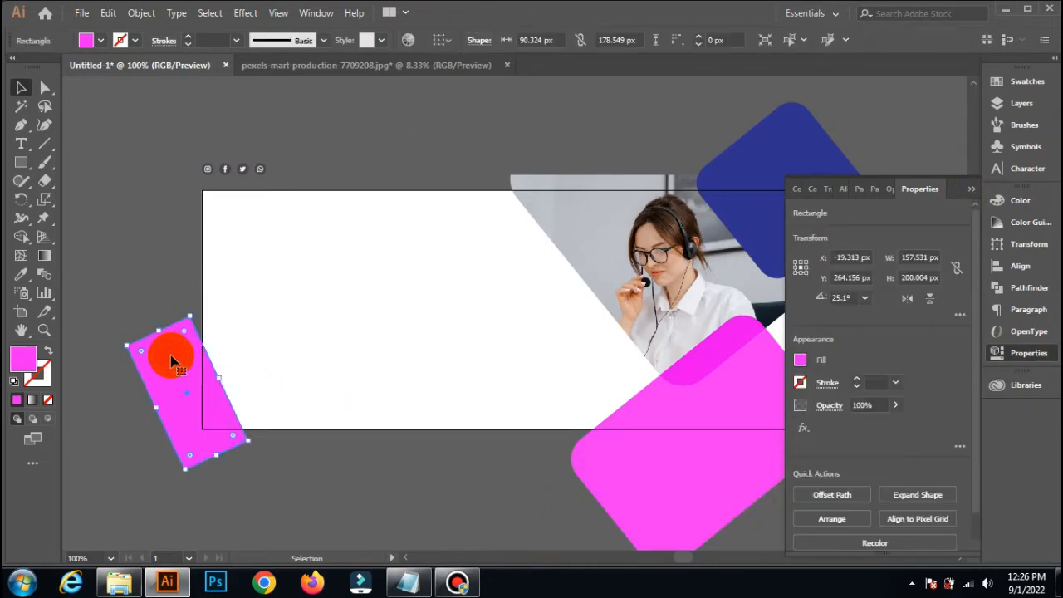
left_click(108, 12)
left_click(125, 88)
left_click(108, 12)
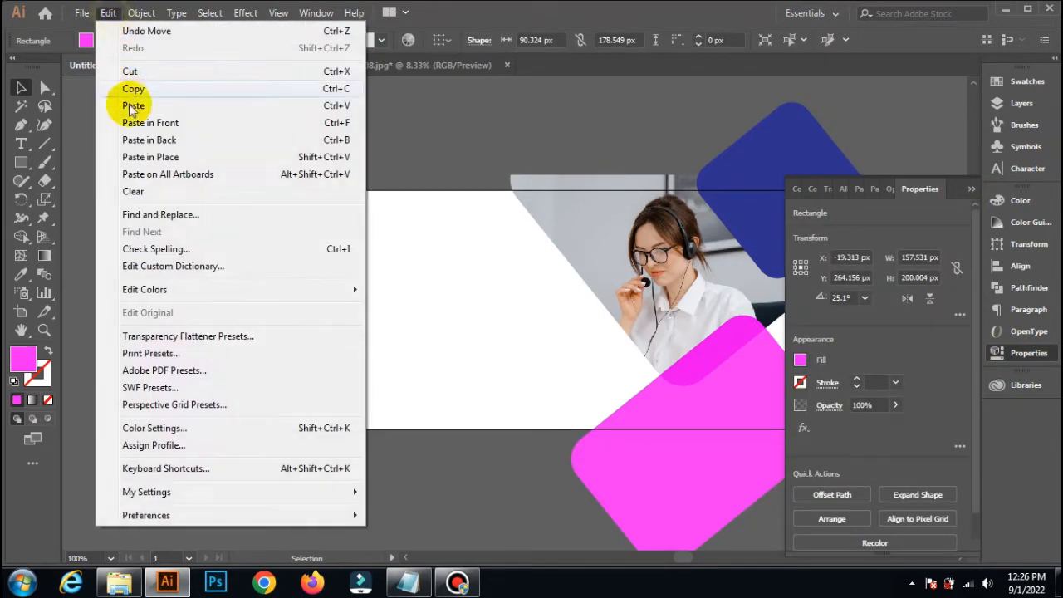
left_click(133, 120)
Step: Shift the copied rectangle about 19 px to the right and rotate it to about 32°
left_click(191, 382)
left_click_drag(187, 399, 205, 400)
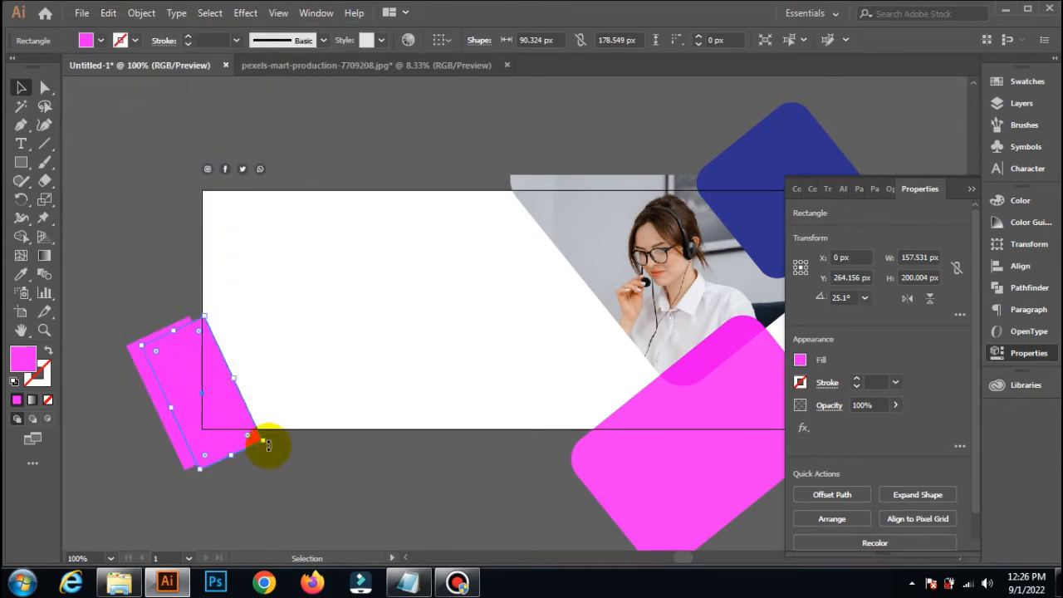
left_click_drag(269, 433, 267, 432)
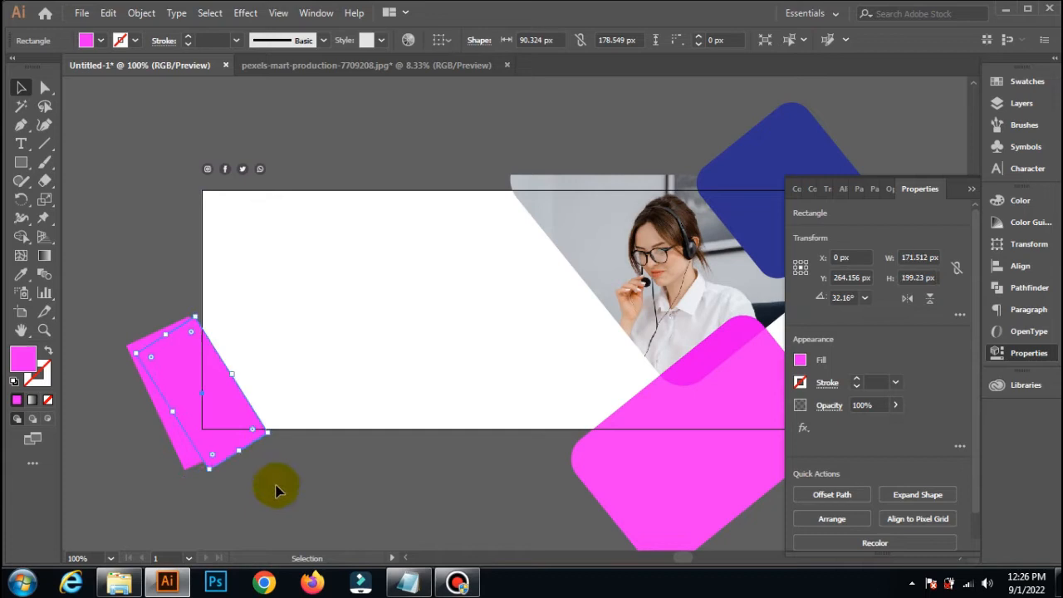
Step: Fill the copied rectangle with a darker shade of the same magenta
left_click(166, 245)
left_click(171, 351)
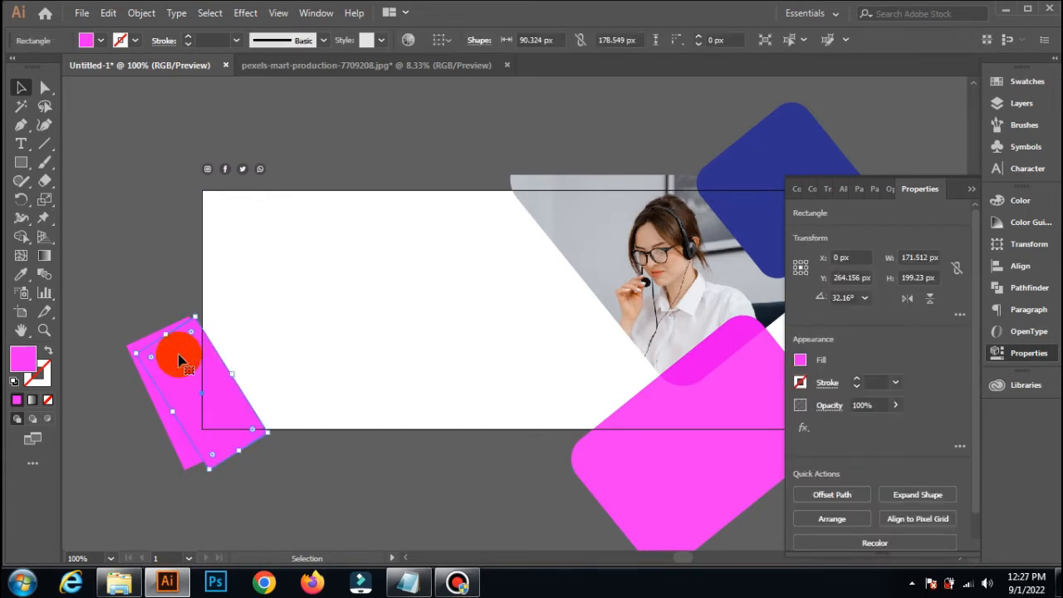
double_click(22, 365)
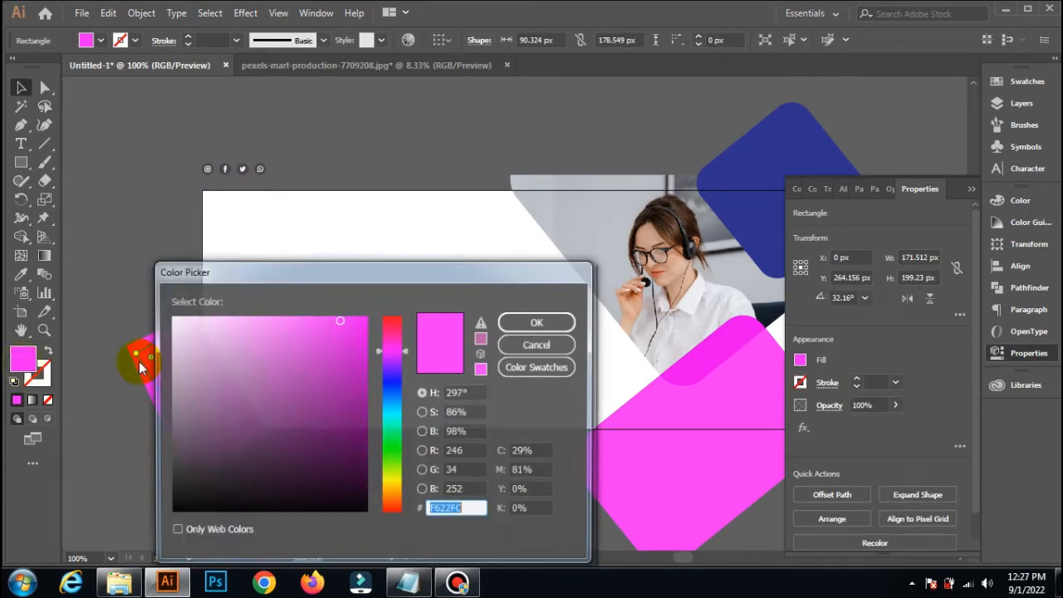
left_click(341, 353)
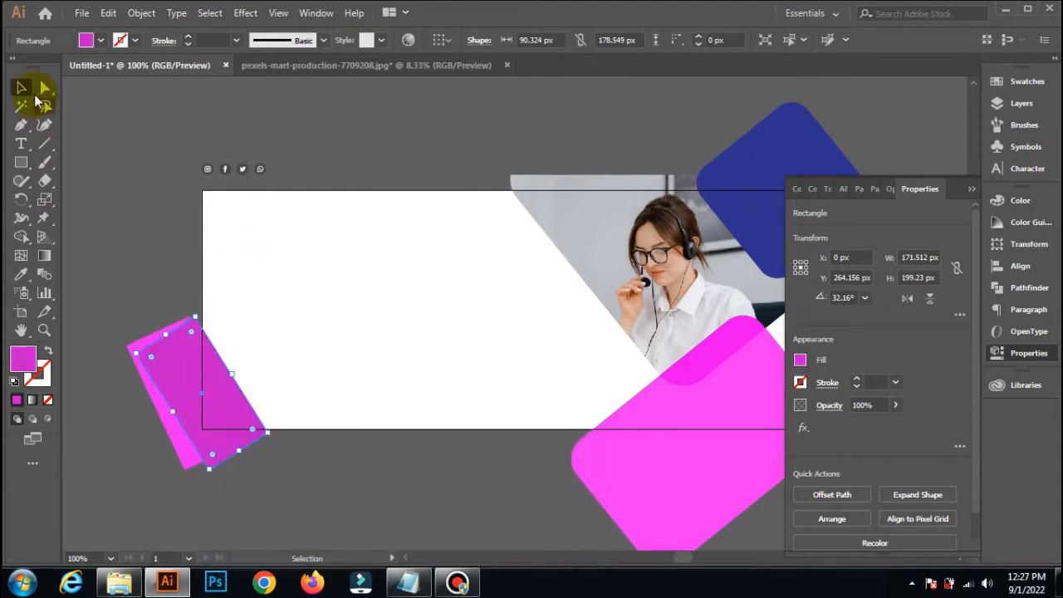
Step: Try sending the darker rectangle to the very back, and bring it to the front again
left_click(214, 373)
right_click(217, 391)
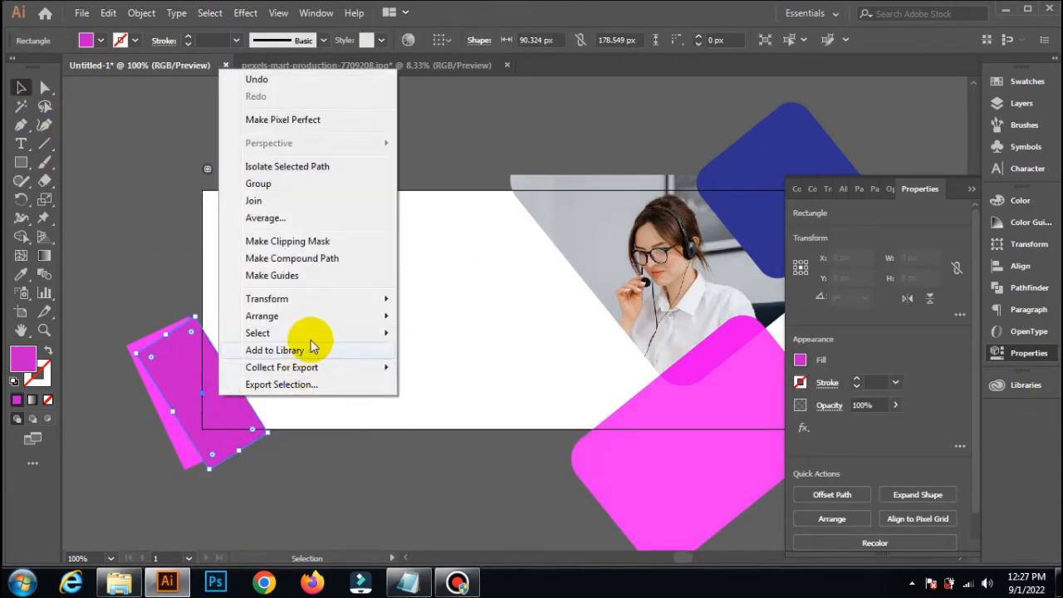
left_click(440, 367)
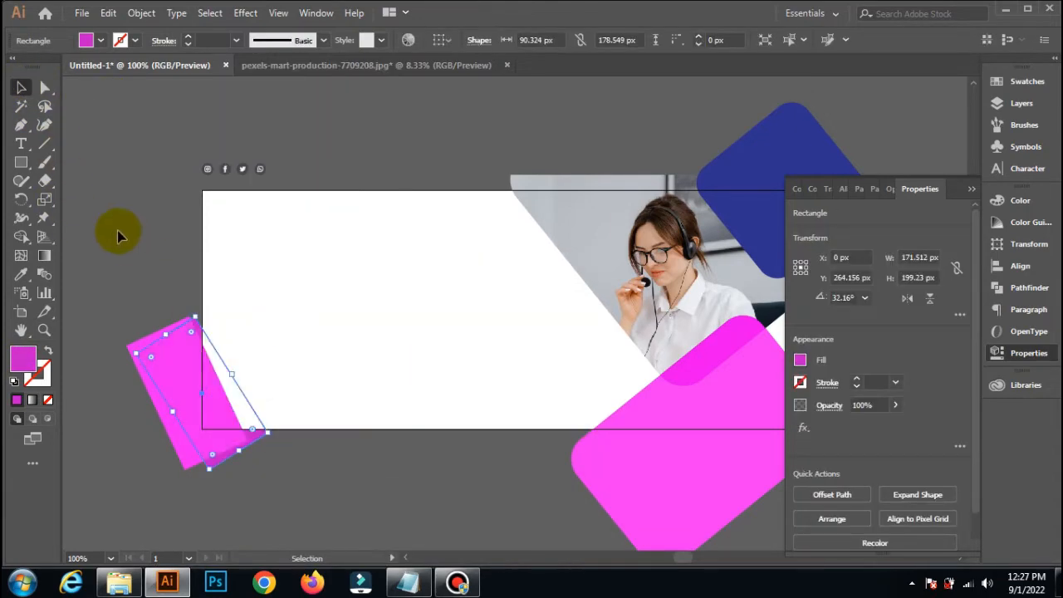
right_click(167, 362)
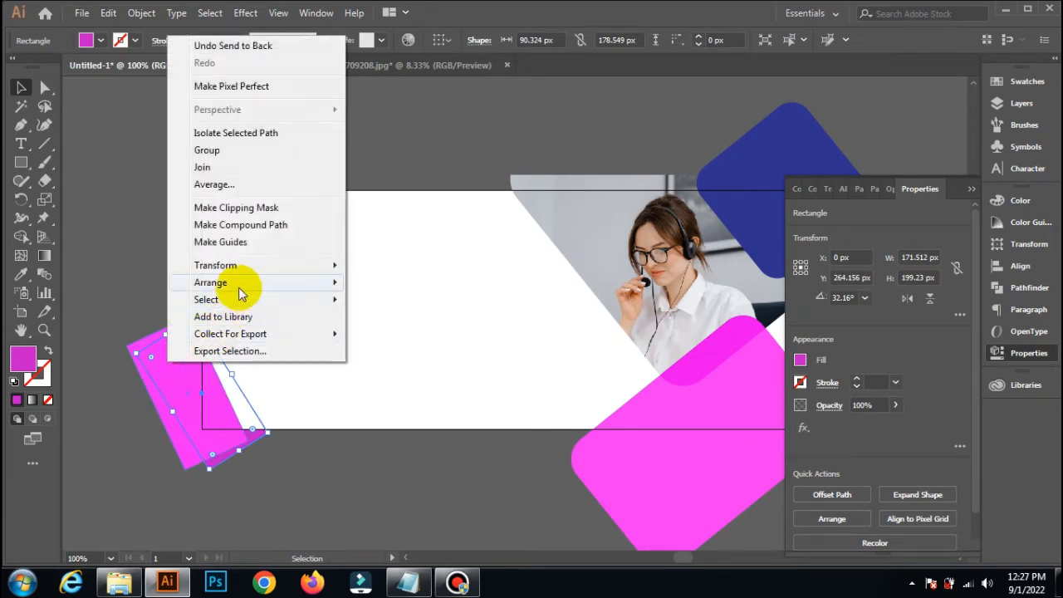
mouse_move(239, 284)
left_click(382, 284)
right_click(174, 342)
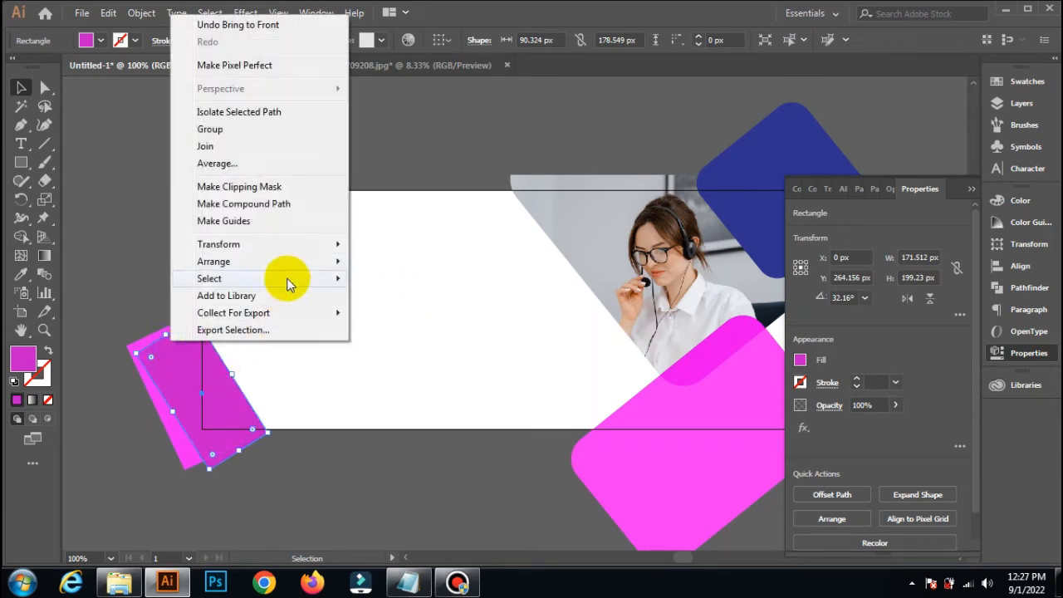
mouse_move(274, 261)
left_click(366, 280)
right_click(177, 353)
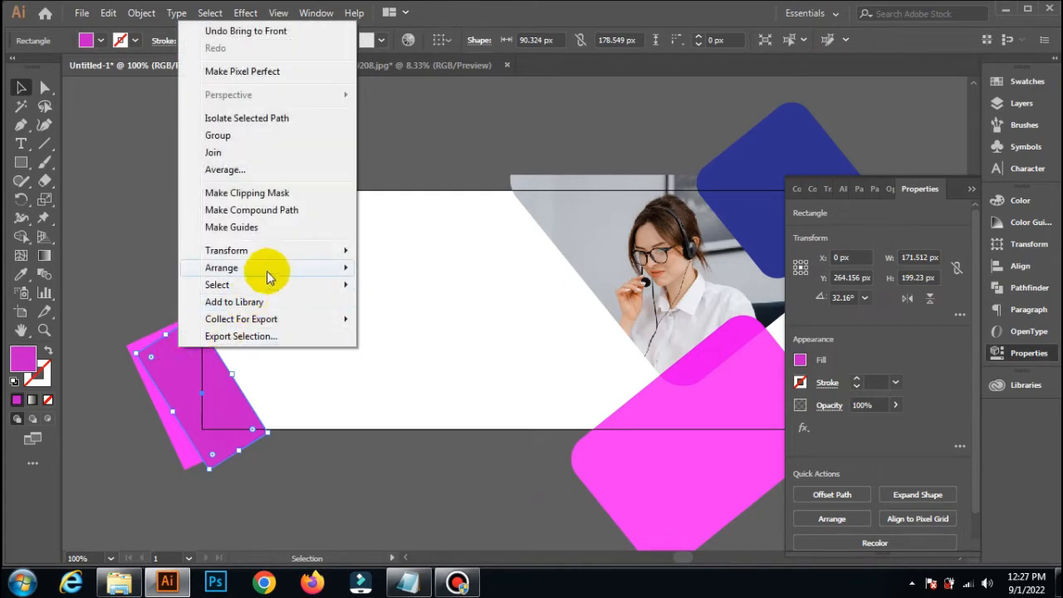
mouse_move(366, 266)
left_click(387, 284)
right_click(197, 363)
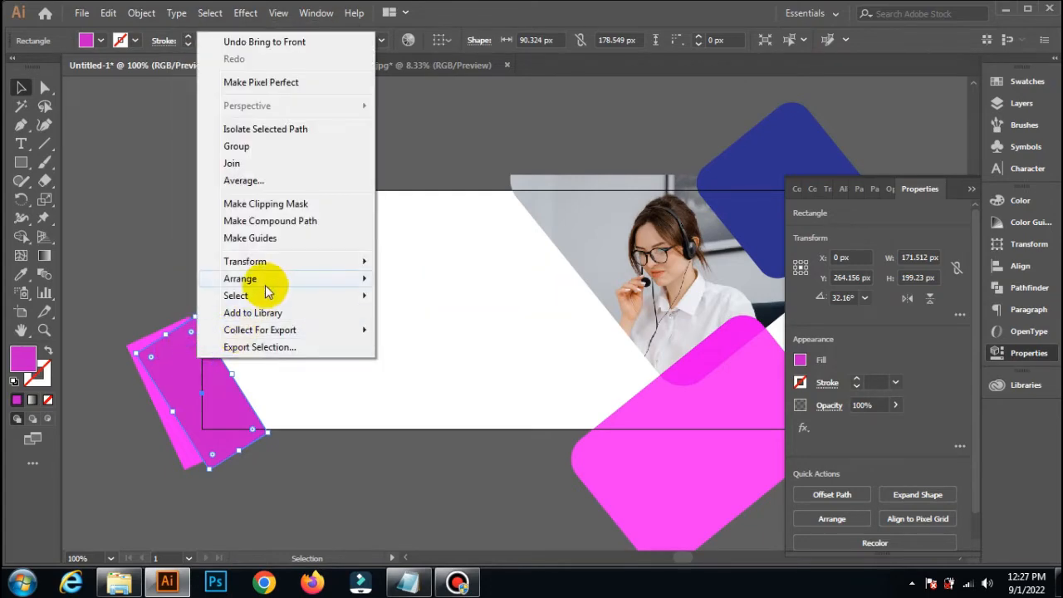
mouse_move(343, 286)
left_click(399, 296)
Step: Send the darker rectangle backward so it sits behind the lighter magenta one but above the white background
right_click(191, 362)
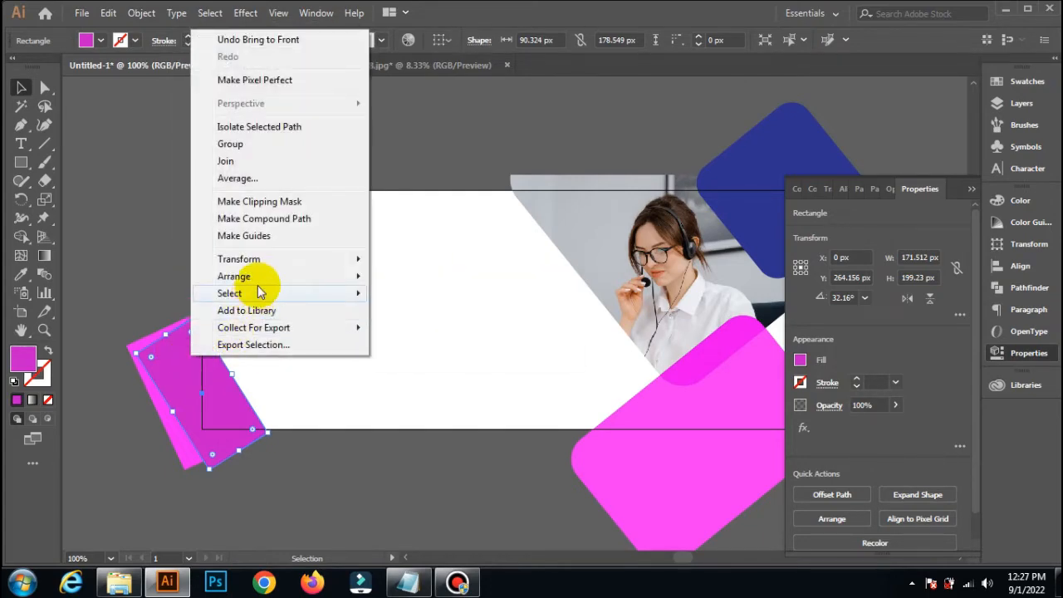
left_click(382, 292)
left_click(137, 261)
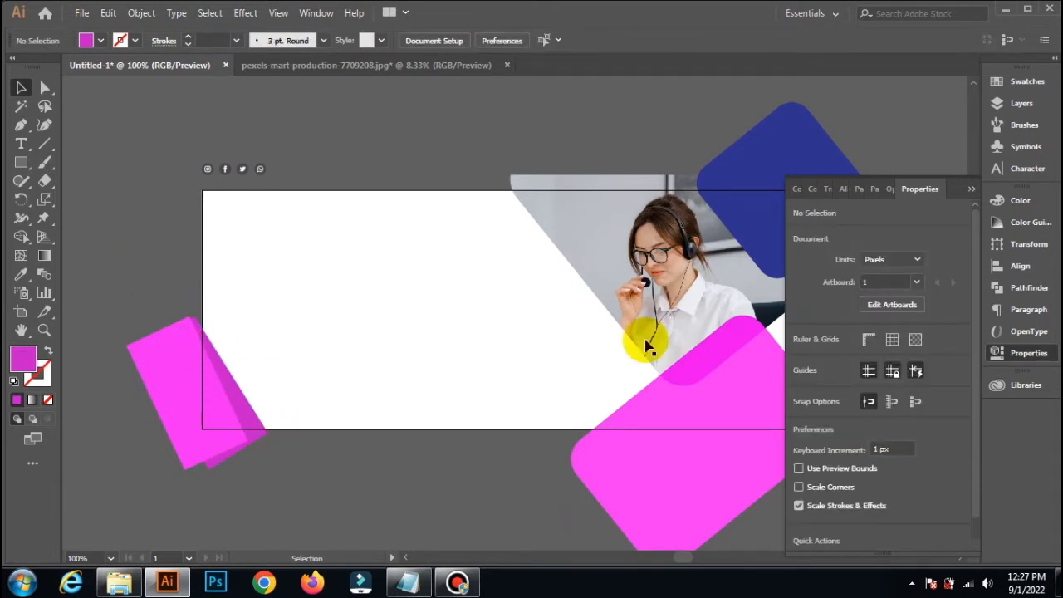
left_click(970, 191)
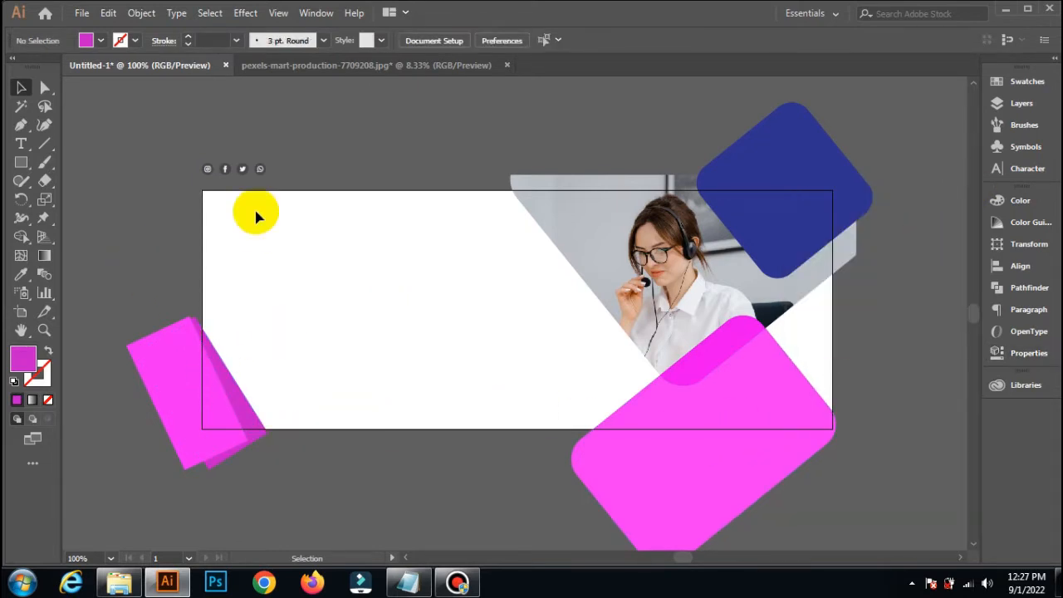
Step: Draw a tall, narrow dark magenta rectangle about 27 × 462 px across the full height of the banner's left half
left_click(24, 162)
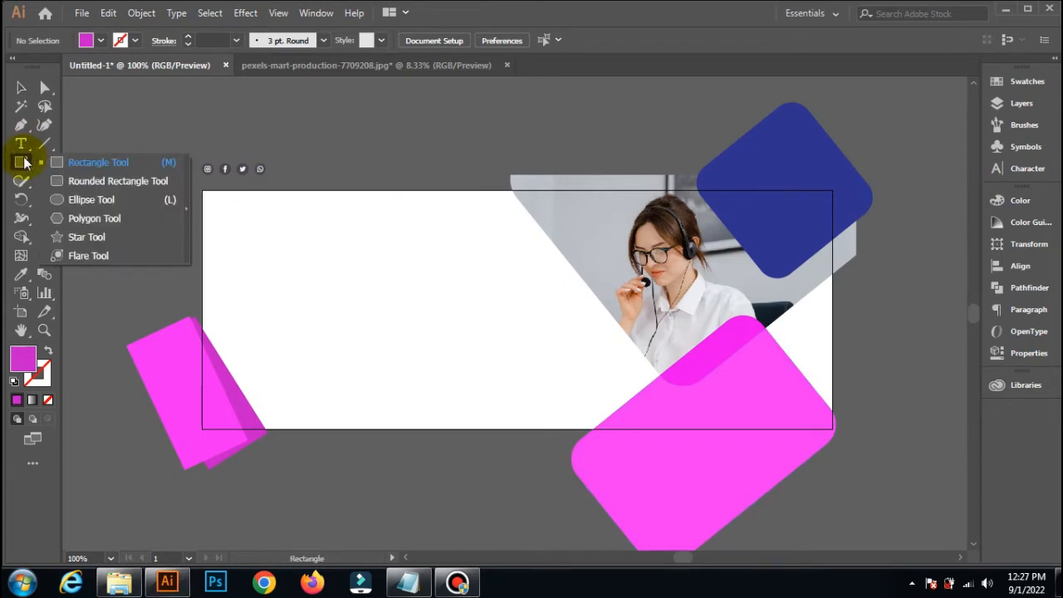
left_click(89, 163)
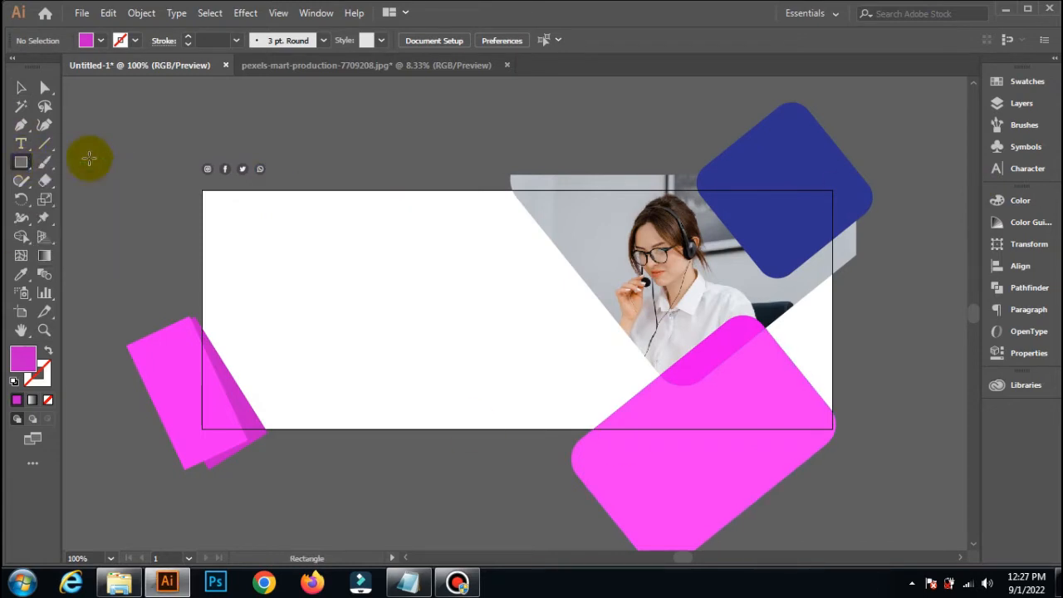
left_click_drag(322, 131, 345, 484)
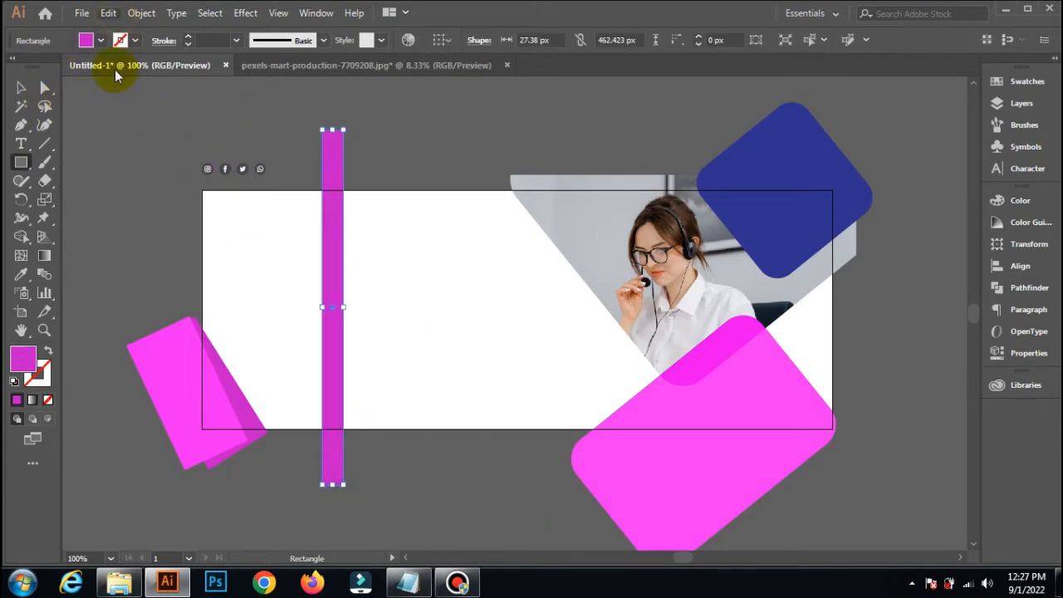
Step: Paste two copies of the vertical stripe in front and place them to its right at roughly equal spacing
left_click(108, 13)
left_click(126, 90)
left_click(108, 12)
left_click(133, 122)
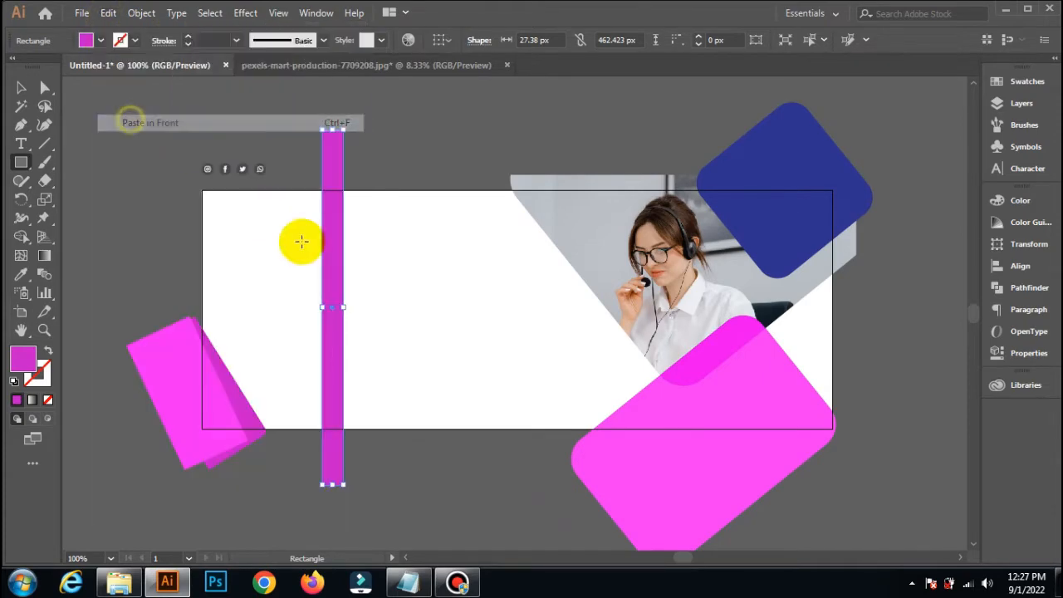
left_click_drag(333, 308, 410, 309)
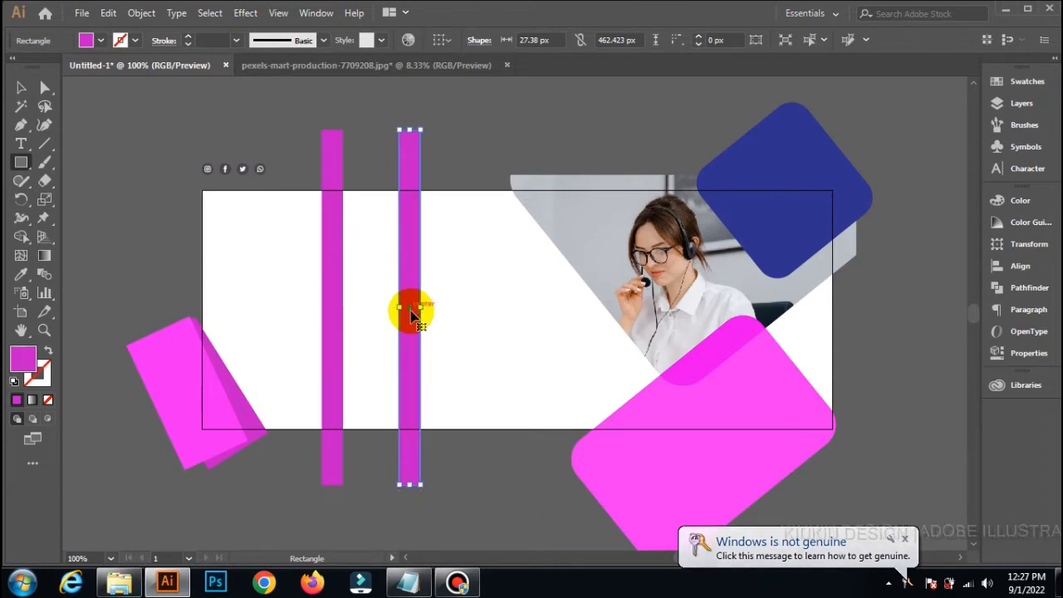
left_click(108, 13)
left_click(138, 123)
left_click_drag(332, 310, 485, 307)
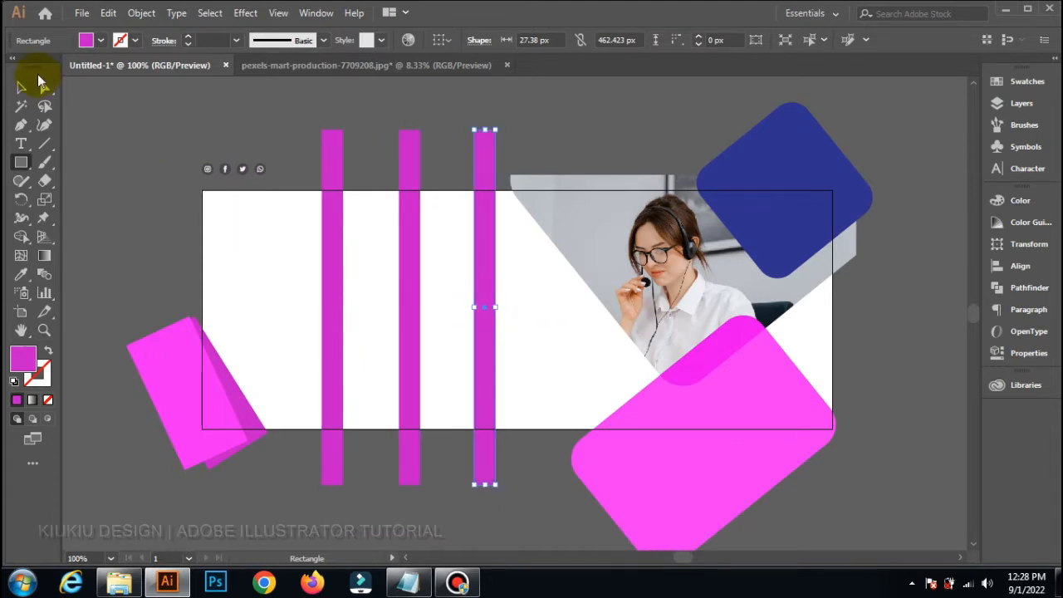
Step: Shear the three vertical stripes together so they slant with their upper ends leaning left, about 371 × 455 px overall
left_click(21, 87)
left_click(296, 125)
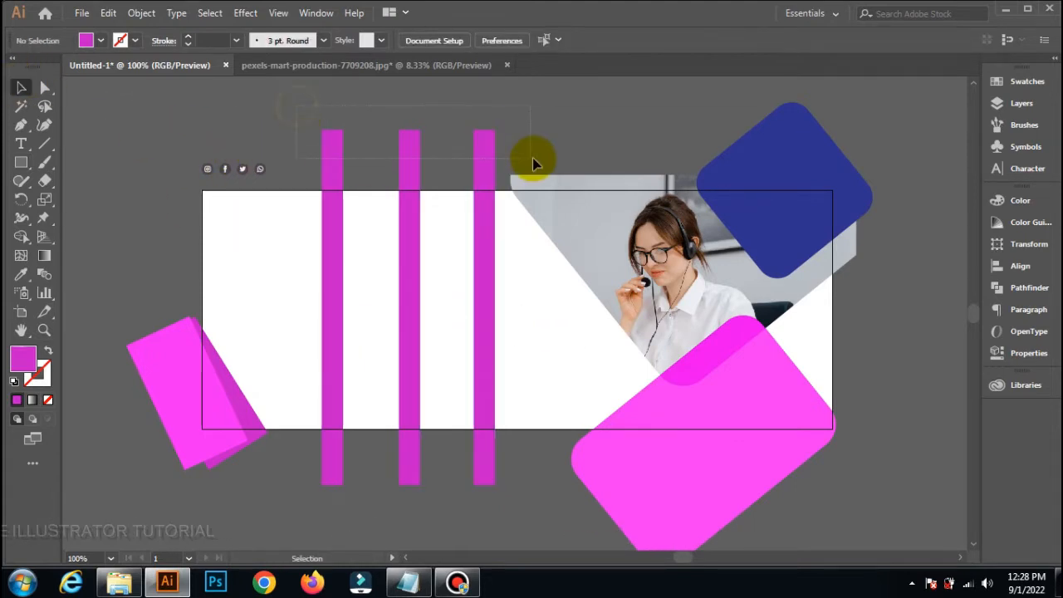
left_click_drag(533, 162, 532, 162)
left_click(501, 525)
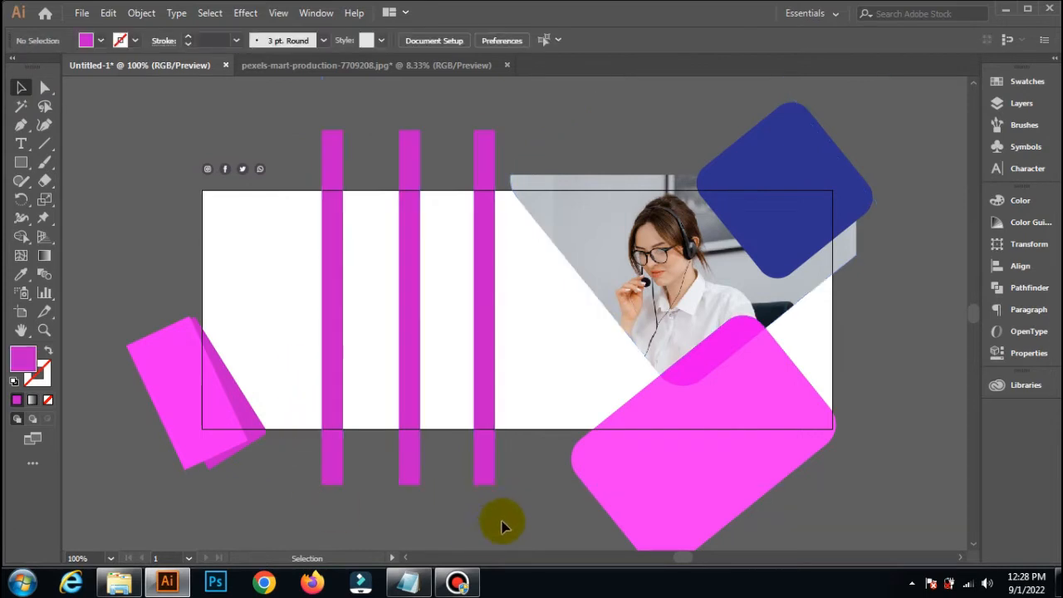
left_click_drag(480, 481, 337, 467)
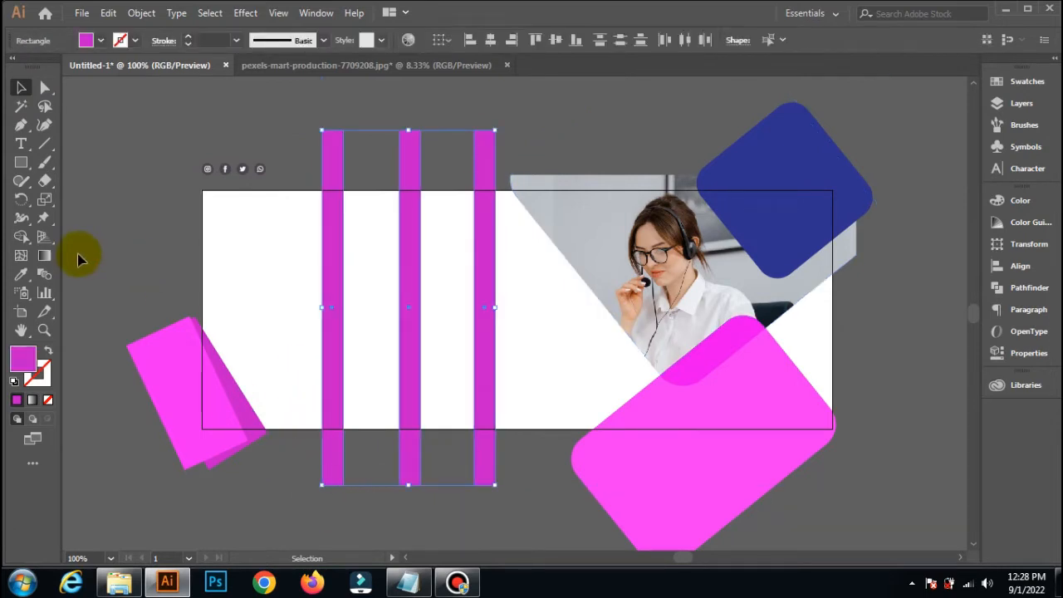
left_click(45, 198)
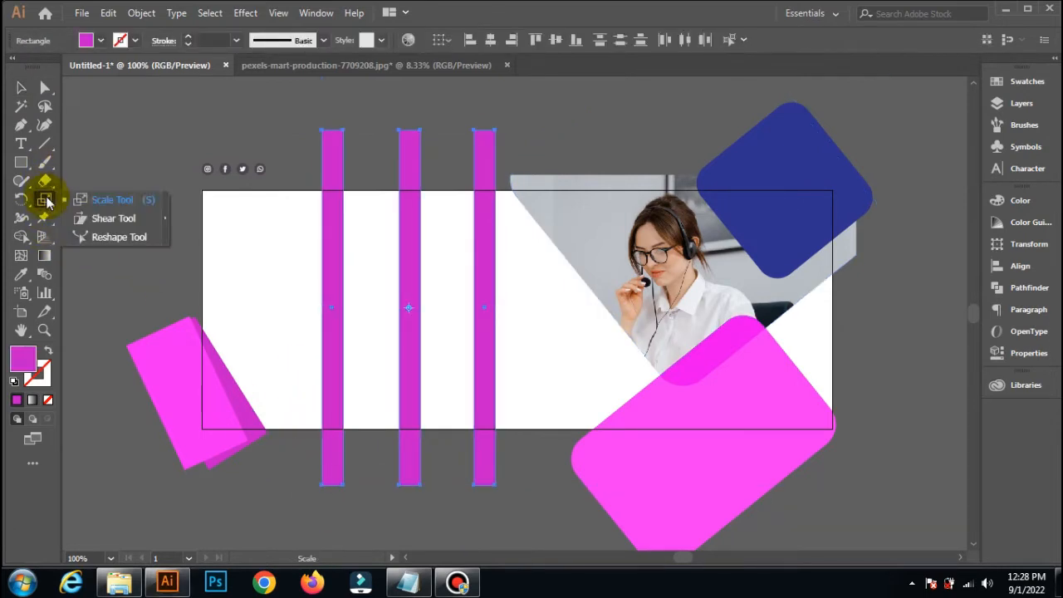
left_click(95, 218)
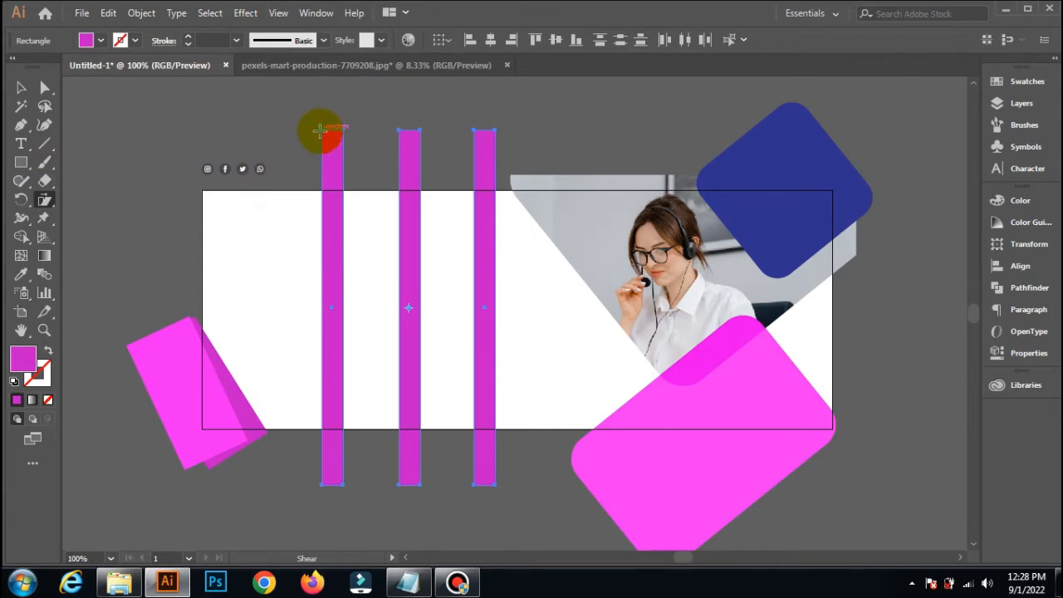
left_click_drag(320, 130, 266, 139)
left_click(21, 87)
left_click(266, 280)
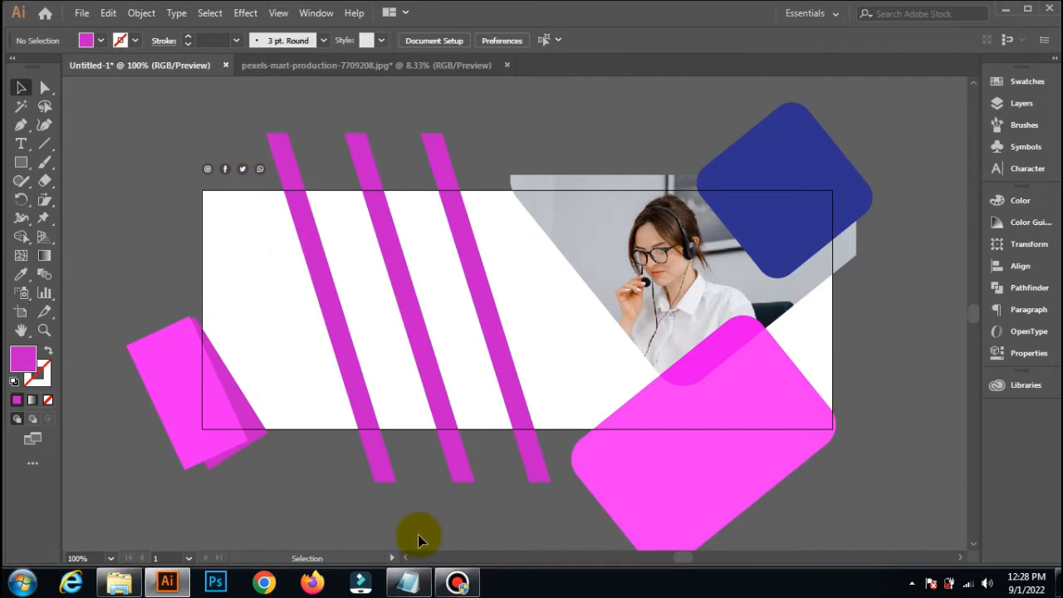
Step: Reduce the opacity of the three slanted stripes to 10%
left_click(531, 475)
left_click(531, 513)
left_click_drag(531, 506, 374, 471)
left_click(1023, 353)
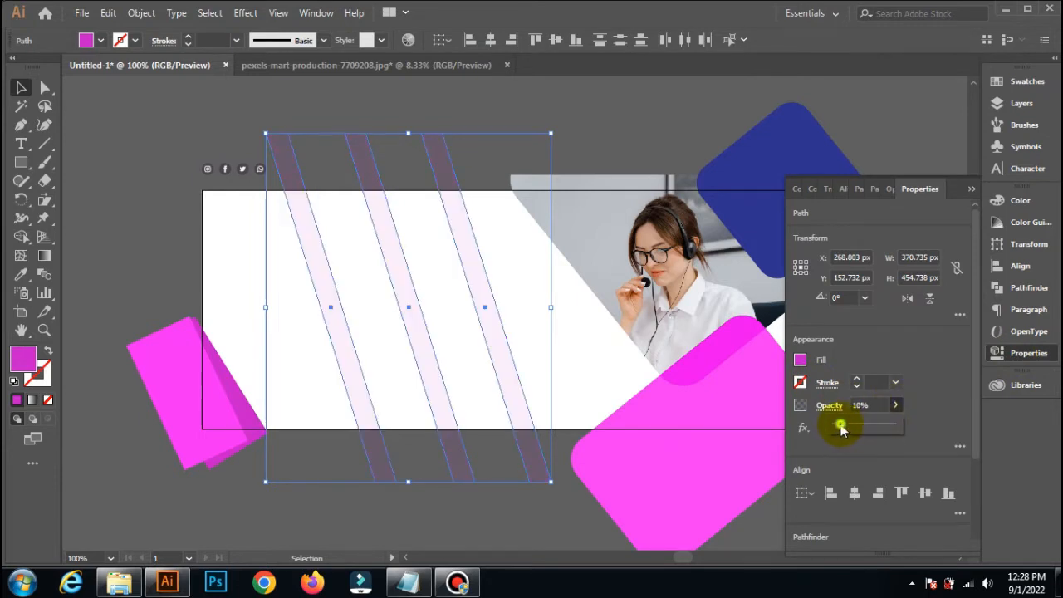
left_click(971, 190)
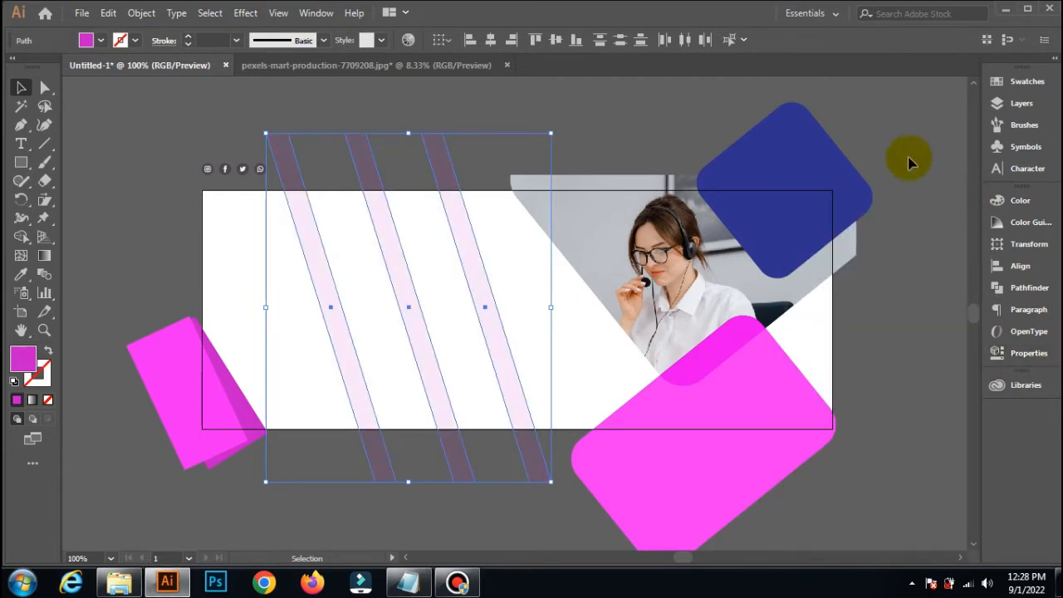
left_click(384, 139)
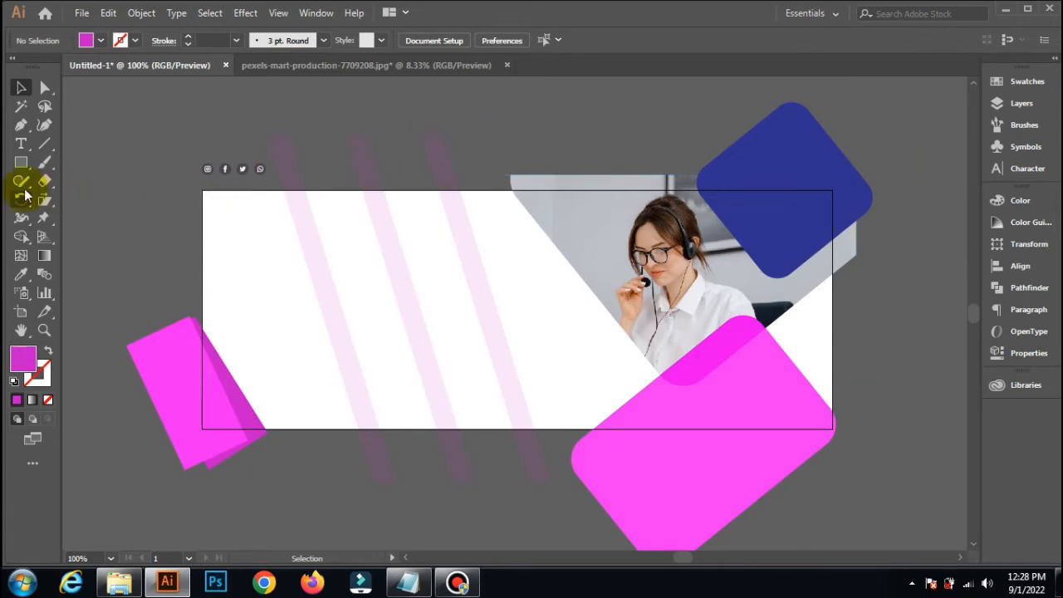
Step: Draw a circle about 43 px in diameter on the banner's left side, just above the magenta corner accent, and fill it grey
left_click_drag(21, 162, 83, 200)
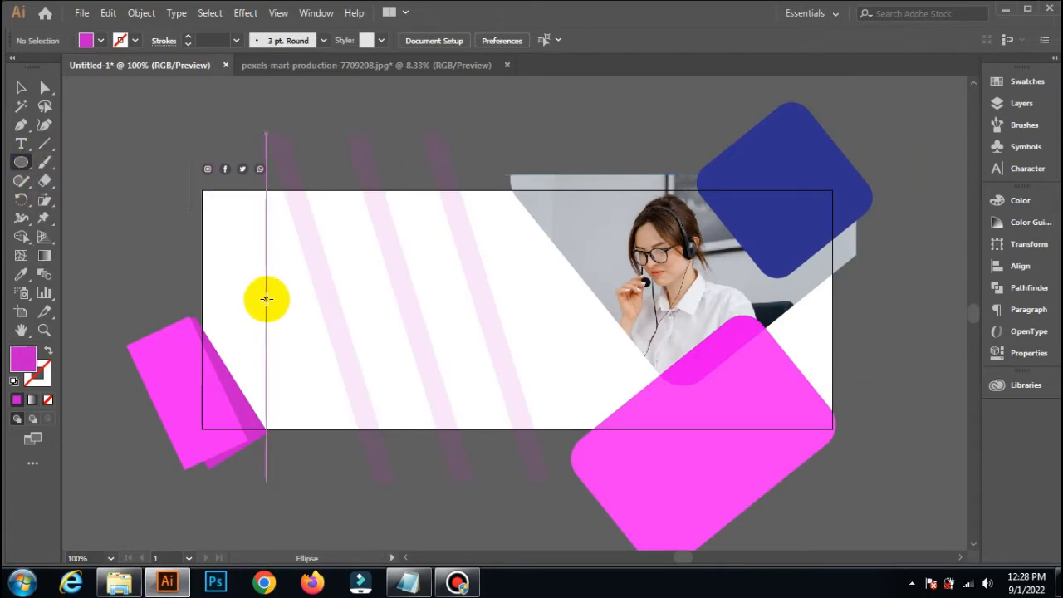
left_click_drag(265, 299, 275, 314)
left_click(101, 40)
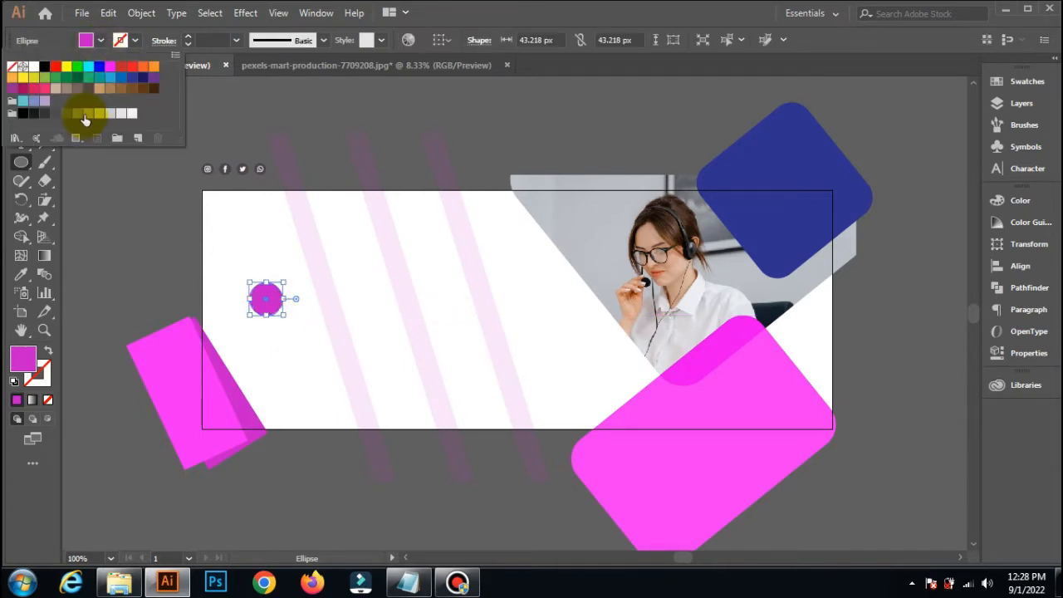
left_click(229, 43)
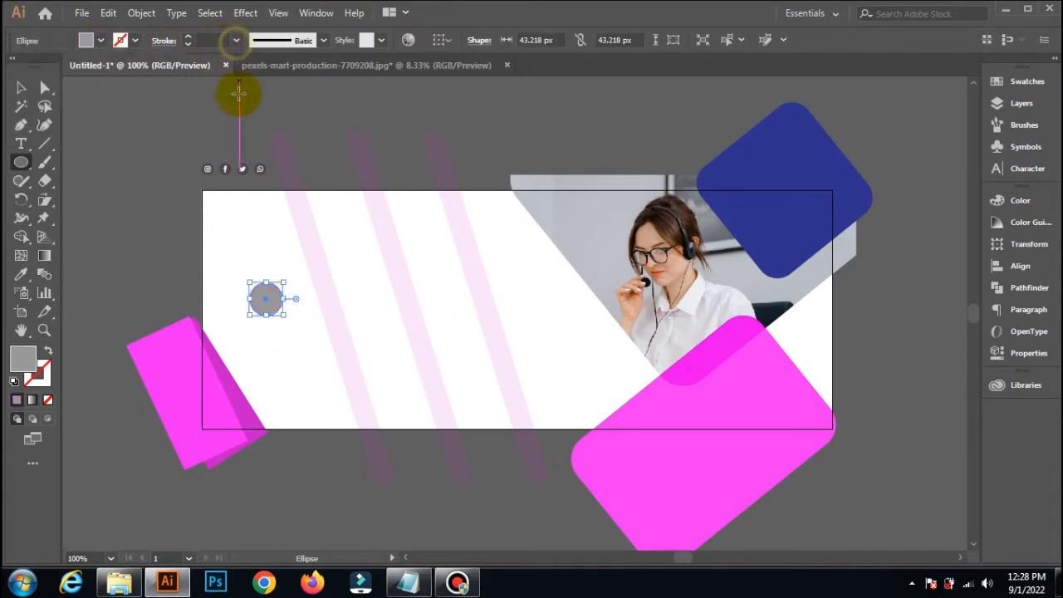
Step: Give the circle a 2 pt stroke, swap its fill and stroke so the outline is grey, and set its fill to none
left_click(235, 41)
left_click(254, 125)
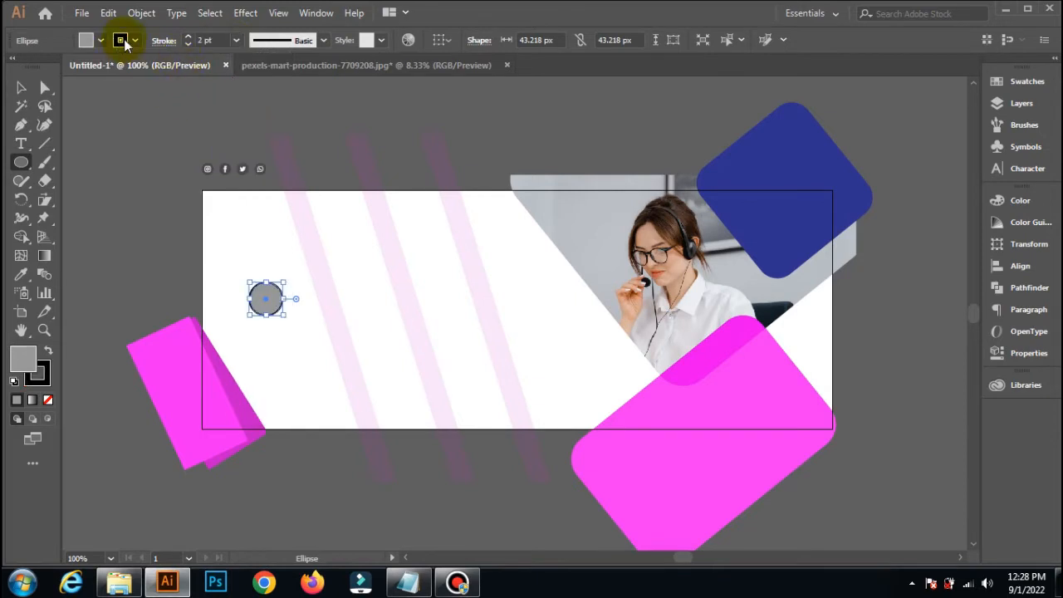
left_click(47, 351)
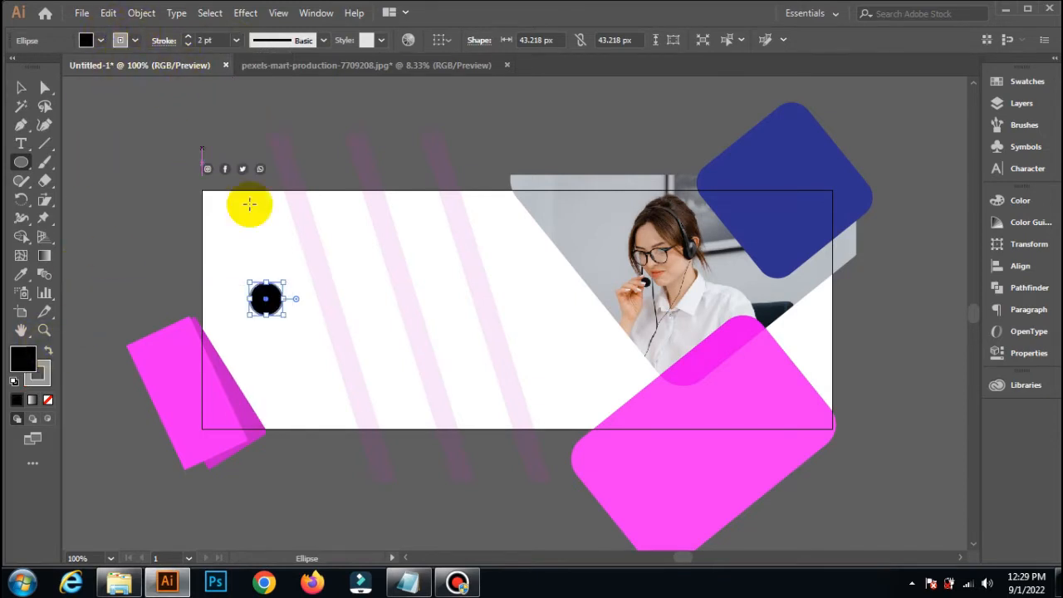
left_click(101, 41)
left_click(12, 69)
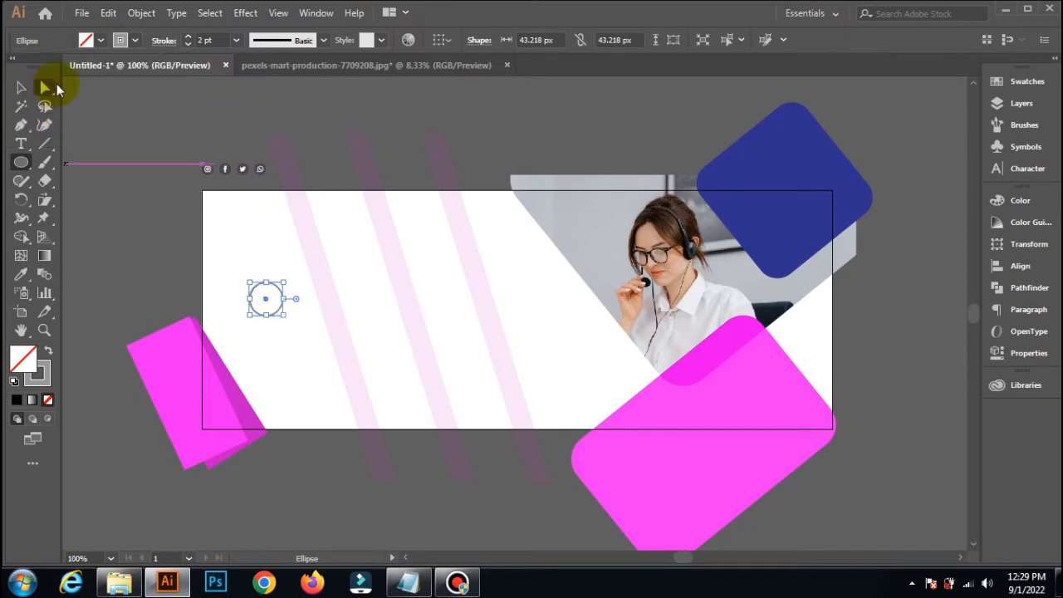
Step: Paste a copy of the outlined circle in front, enlarge it to about 57 px and place it over the third stripe near the banner's upper edge
left_click(107, 13)
left_click(130, 88)
left_click(108, 12)
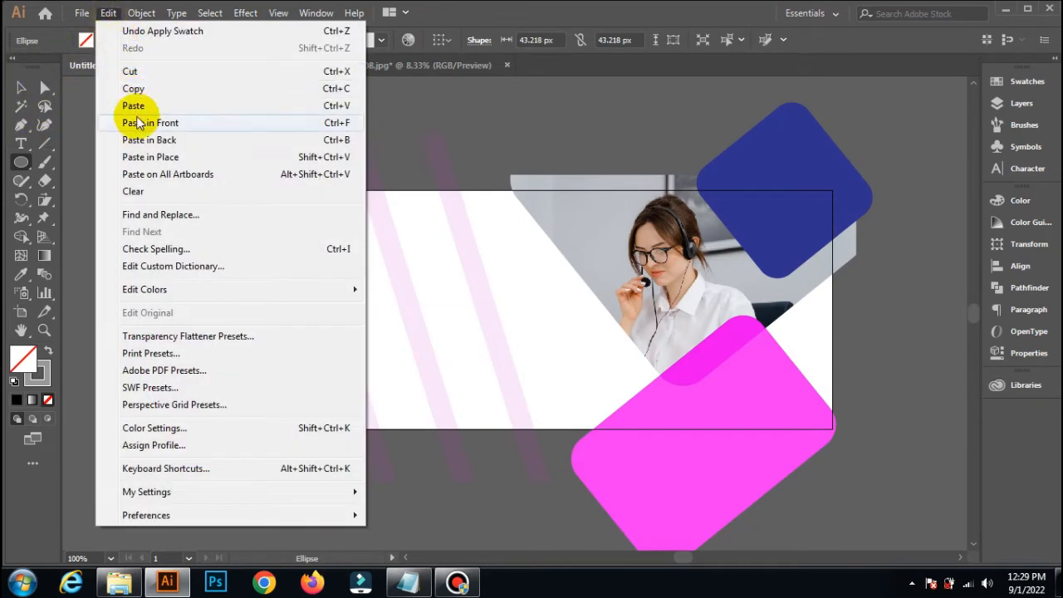
left_click(136, 121)
mouse_move(251, 302)
left_mouse_down()
mouse_move(388, 289)
mouse_move(449, 249)
mouse_move(471, 271)
left_mouse_up()
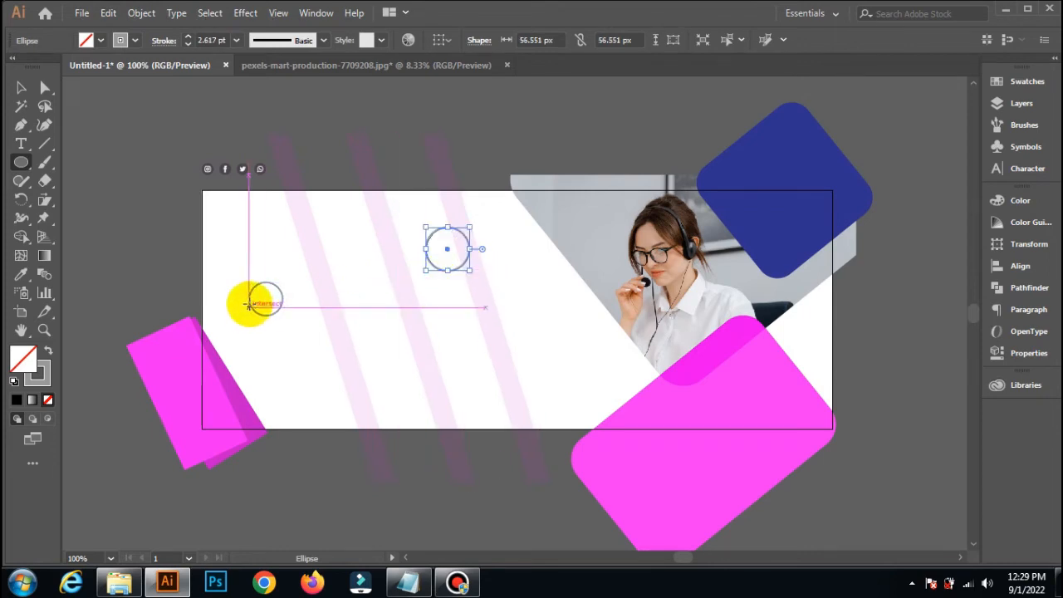
Step: Move the smaller outlined circle between the first and second slanted stripes, below and left of the larger circle
left_click(21, 88)
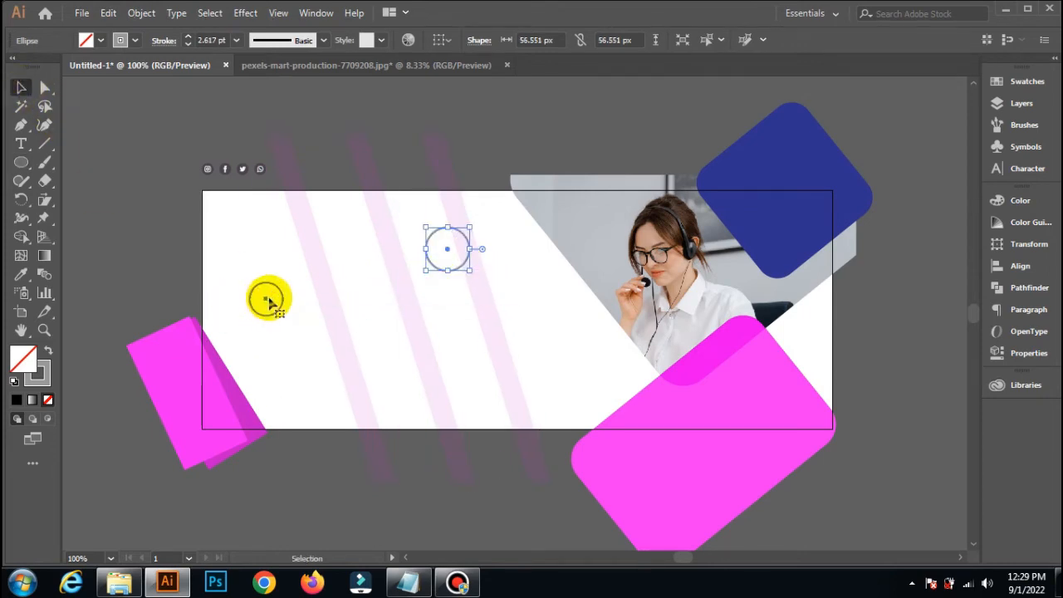
left_click_drag(268, 298, 374, 326)
left_click(143, 241)
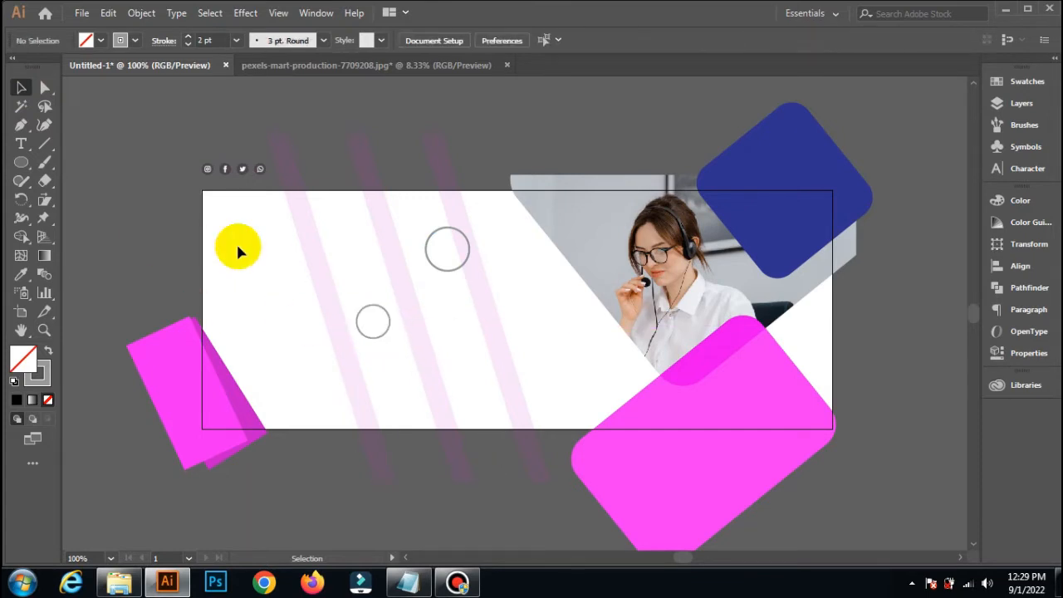
Step: Draw a grey outlined square about 38 px wide, rotate it into a diamond and place it between the stripes and the photo's lower tip
left_click(24, 167)
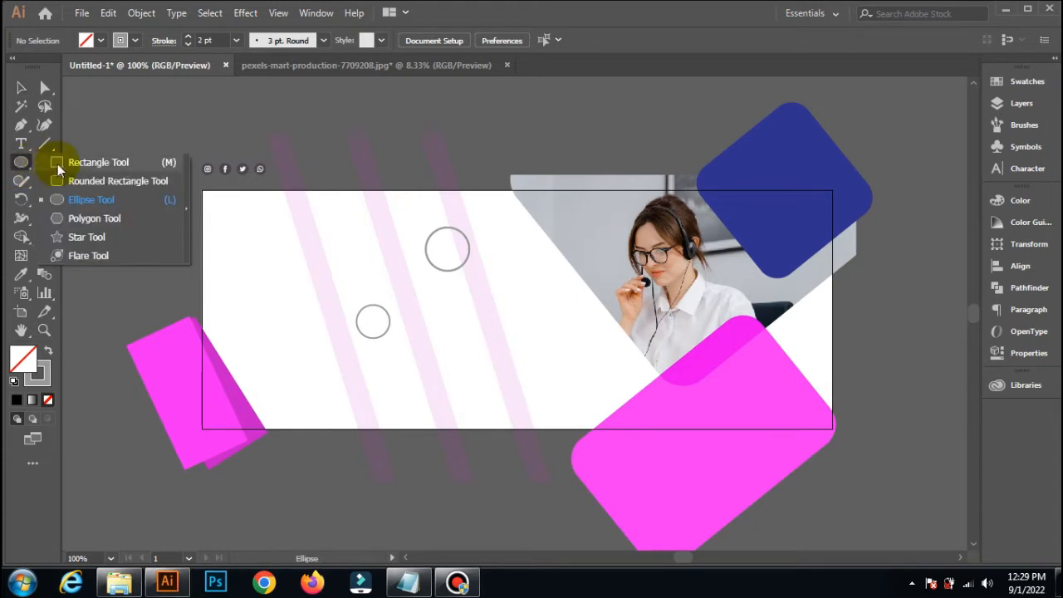
left_click(62, 164)
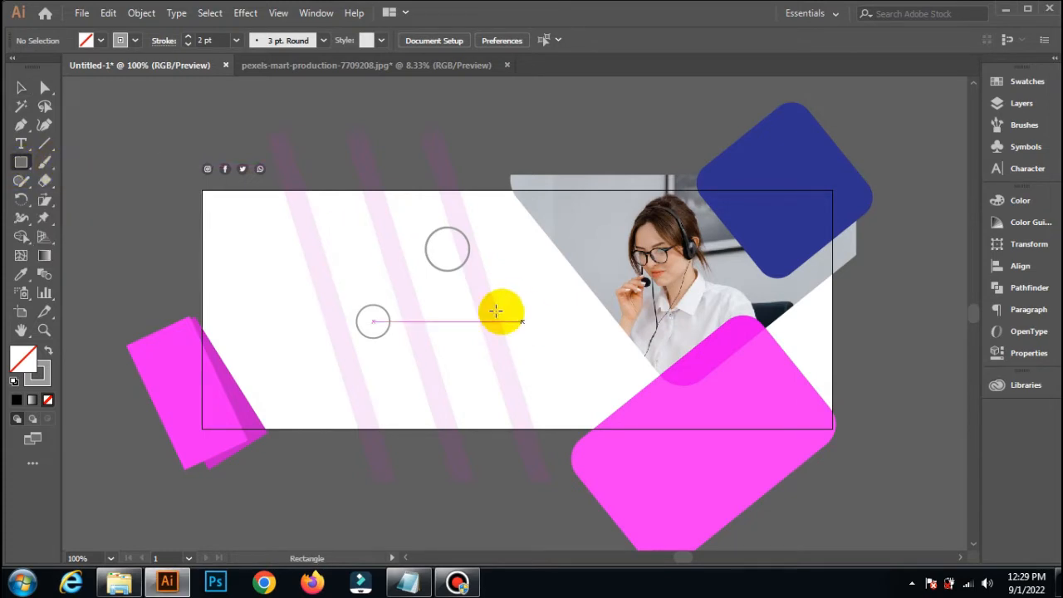
mouse_move(191, 223)
left_mouse_down()
mouse_move(246, 277)
mouse_move(230, 257)
mouse_move(238, 264)
mouse_move(224, 276)
mouse_move(221, 246)
mouse_move(528, 319)
left_mouse_up()
left_click(20, 87)
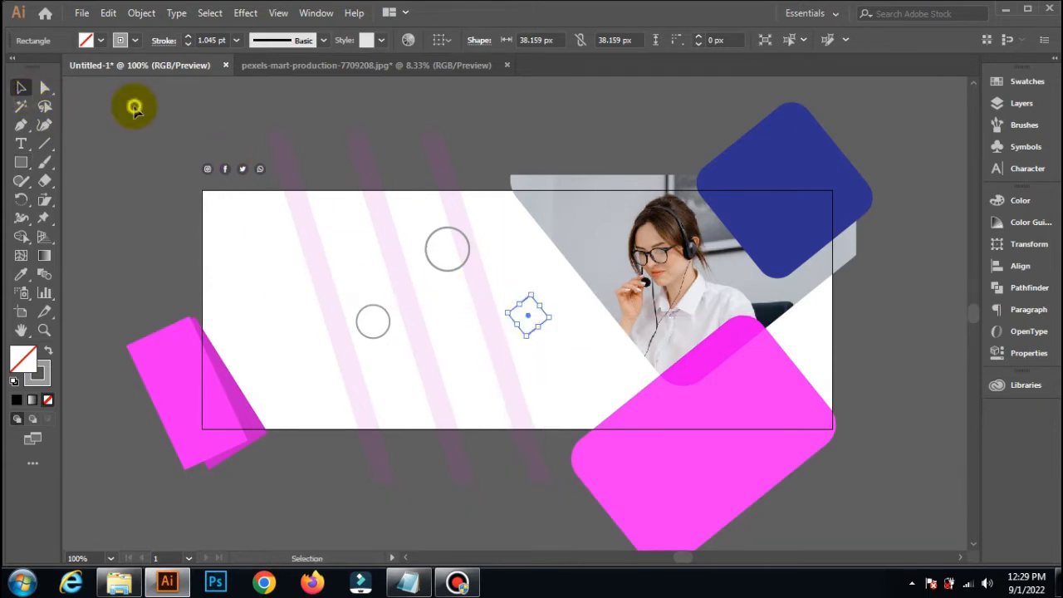
left_click(134, 106)
left_click_drag(547, 359, 582, 368)
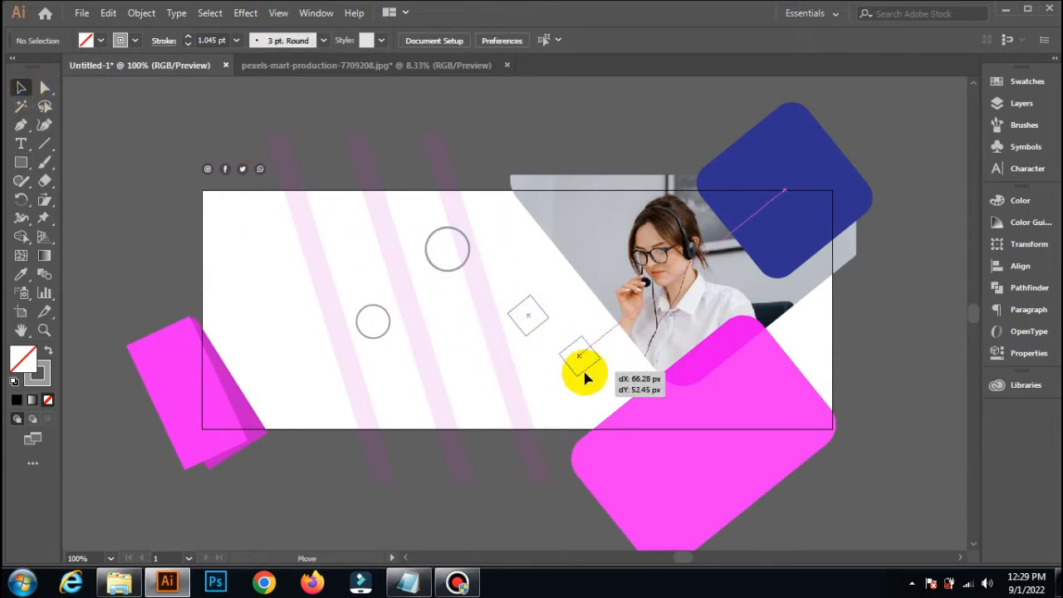
left_click(330, 125)
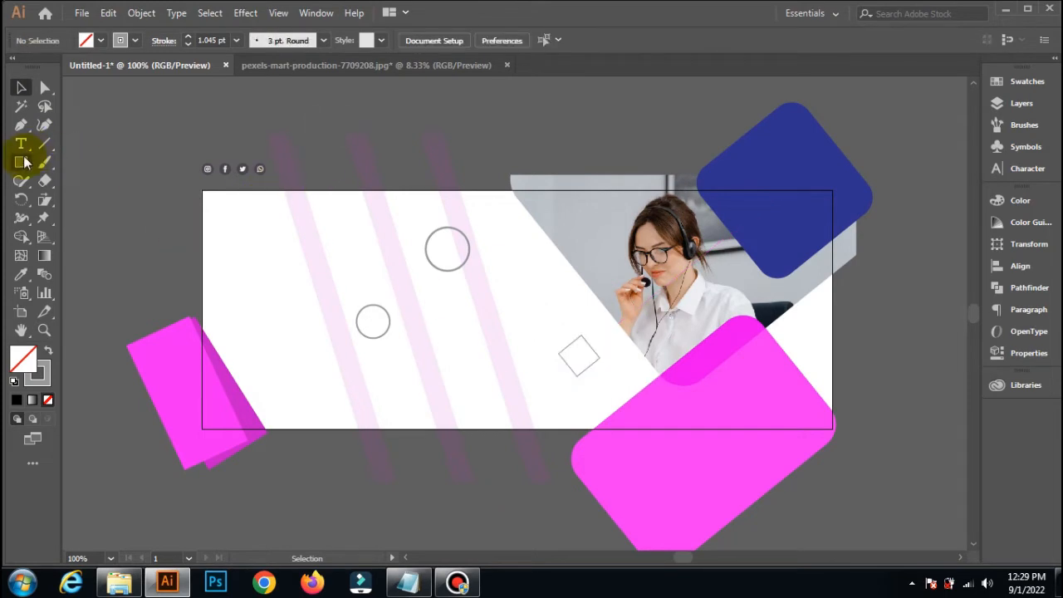
Step: Draw an outlined rectangle about 56 × 31 px in the banner's upper-left corner and round its corners fully into a pill
left_click_drag(23, 163, 75, 165)
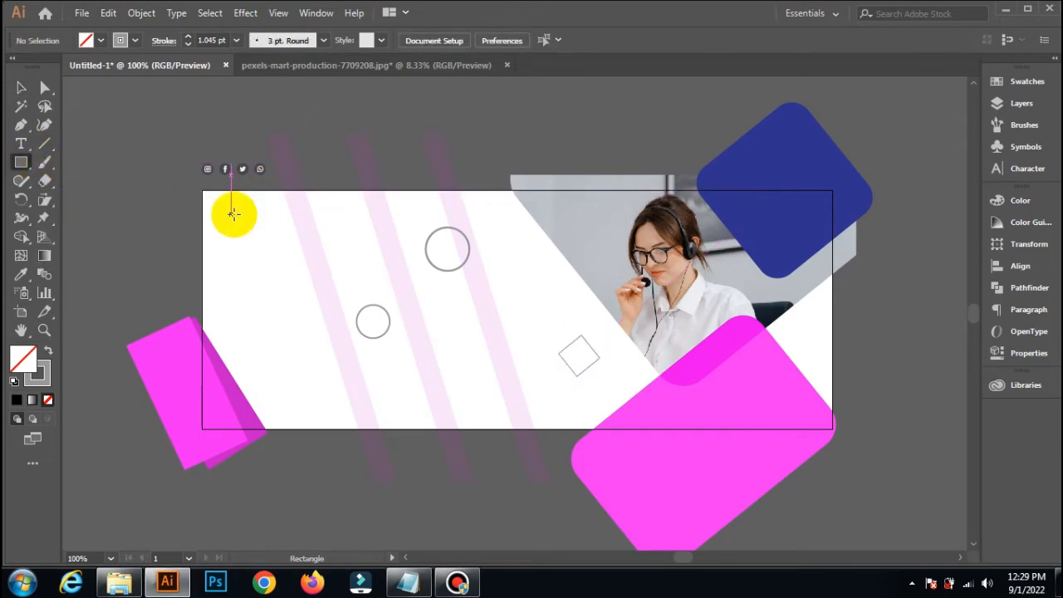
scroll(234, 214, "up", 1)
left_click_drag(221, 202, 308, 248)
left_click_drag(233, 218, 260, 225)
left_click(22, 90)
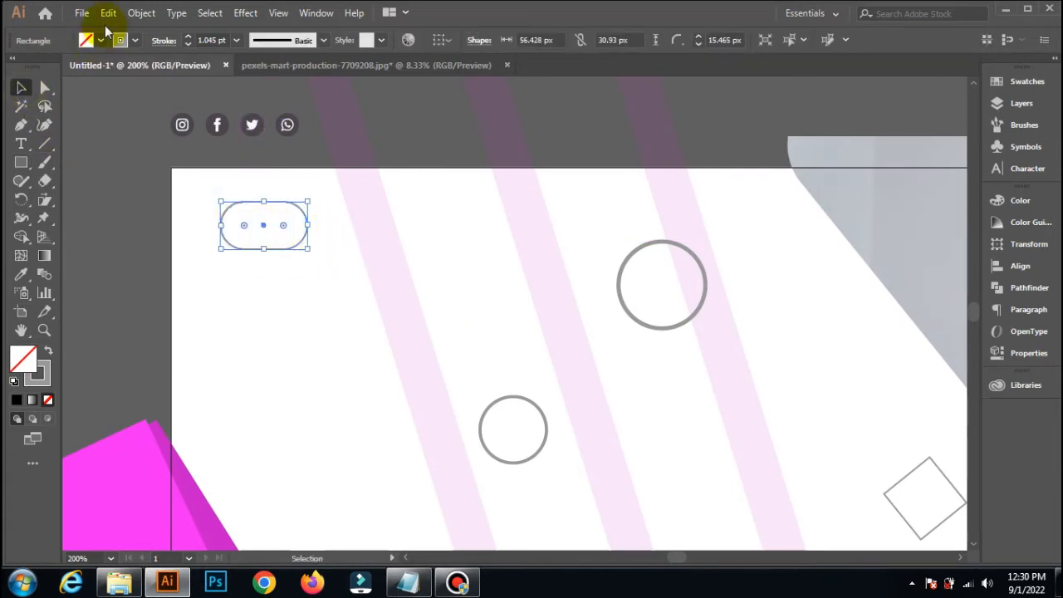
Step: Paste a copy of the pill in front and shift it down and right so the two outlines overlap as a logo
left_click(107, 12)
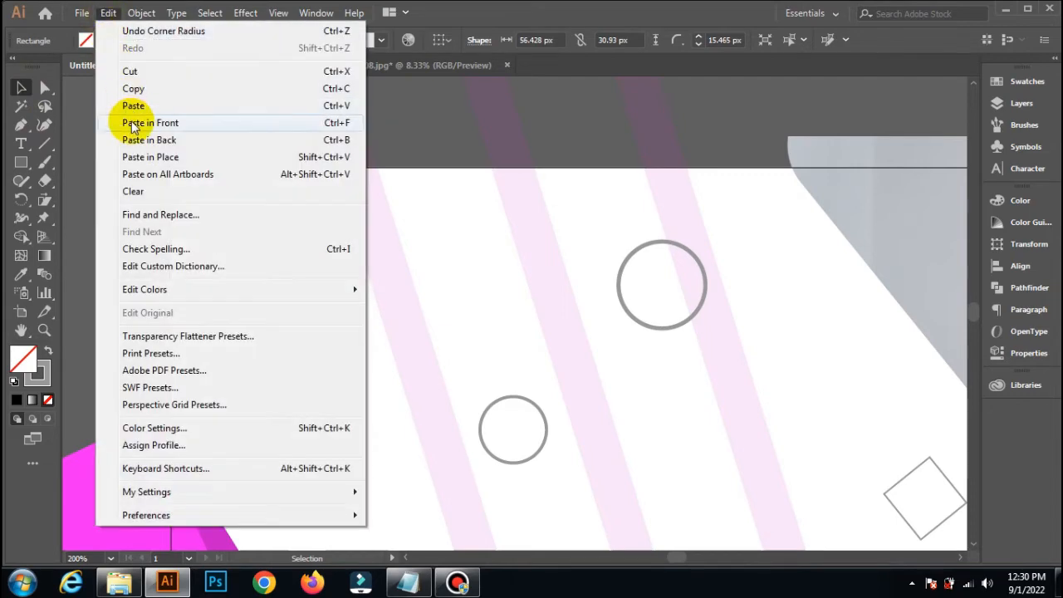
left_click(150, 123)
left_click_drag(266, 225, 302, 242)
left_click(112, 104)
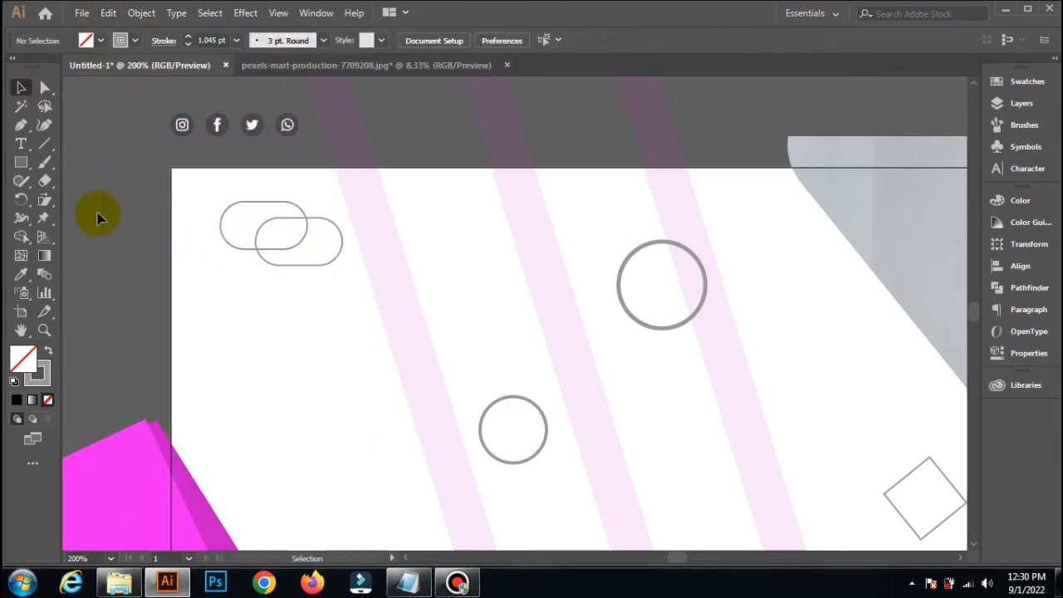
Step: Add the text "AGENCY" at 21 pt and position it directly to the right of the overlapping pill logo
left_click(21, 143)
left_click(360, 232)
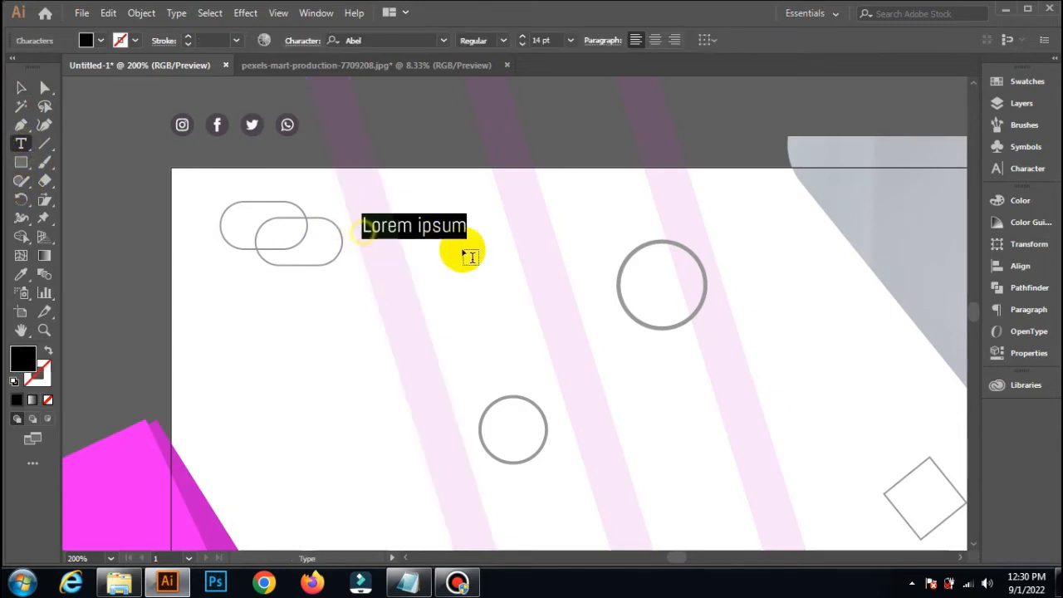
type("AGENCY")
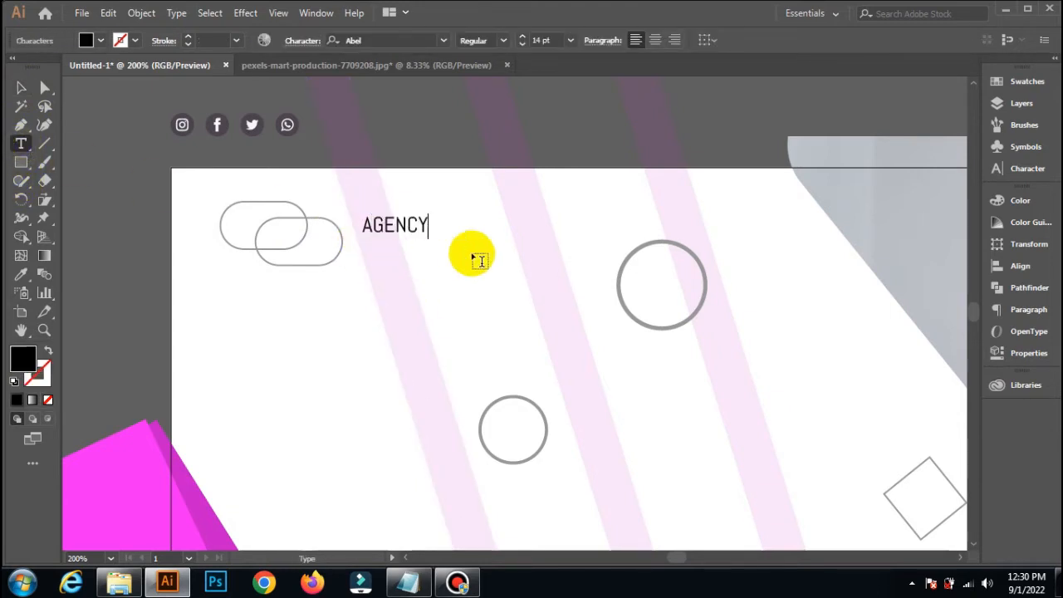
key("ctrl+a")
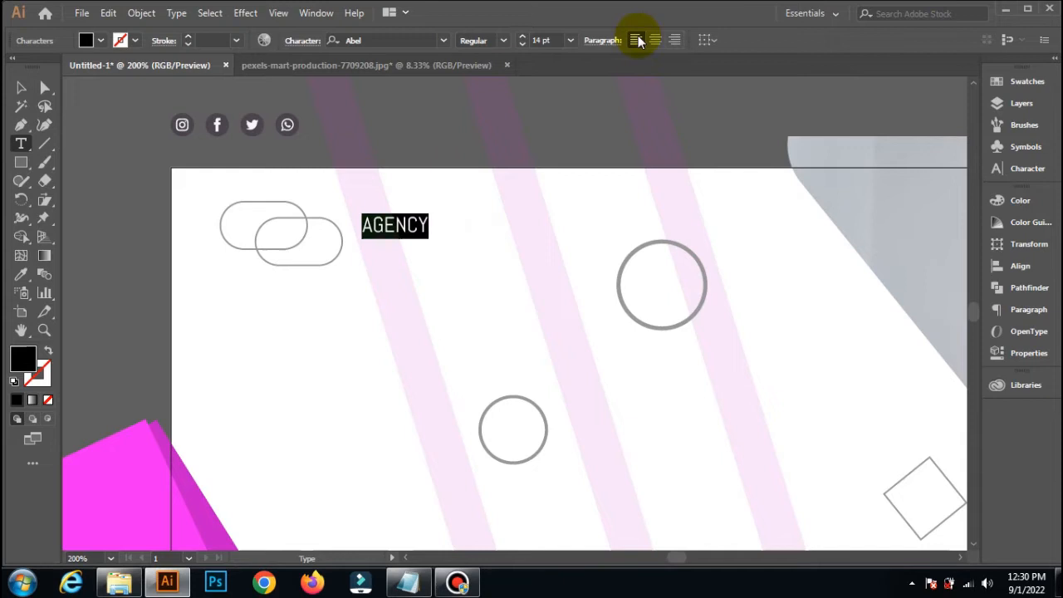
left_click(569, 47)
left_click(592, 237)
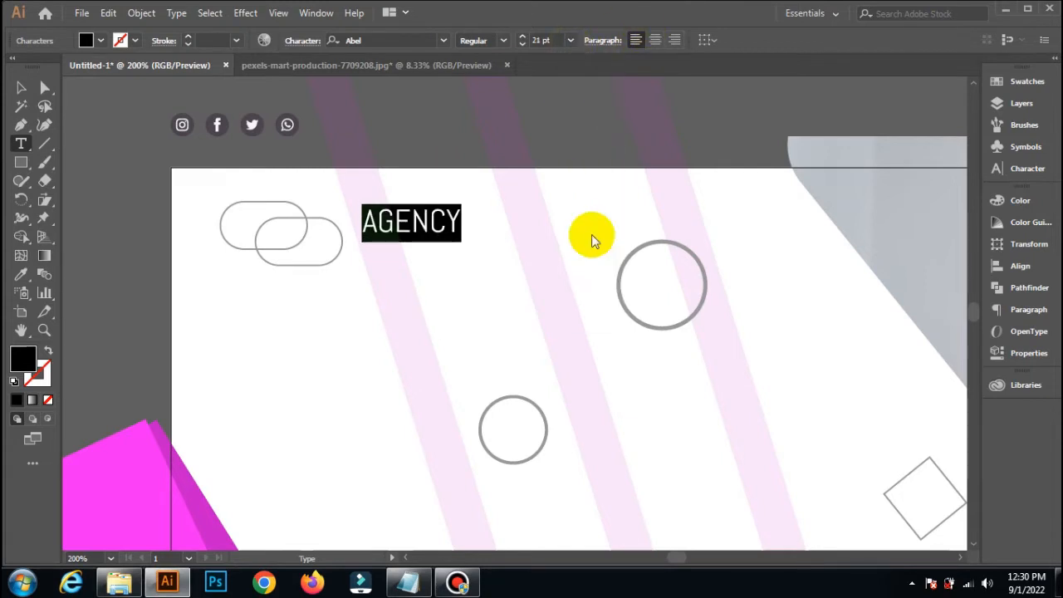
left_click(23, 90)
left_click_drag(415, 221, 406, 238)
left_click(447, 123)
Step: Add the heading "DIGITAL MARKETING" below the logo on the banner's left side and set its font size to 36 pt
scroll(422, 252, "down", 5)
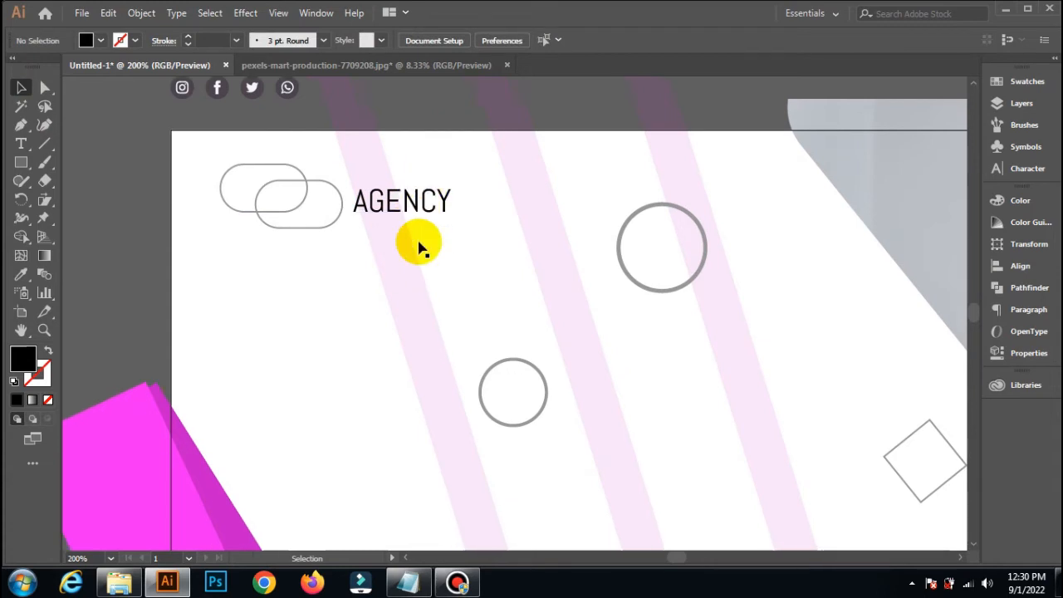
scroll(422, 253, "up", 1, "alt")
scroll(422, 249, "down", 4, "alt")
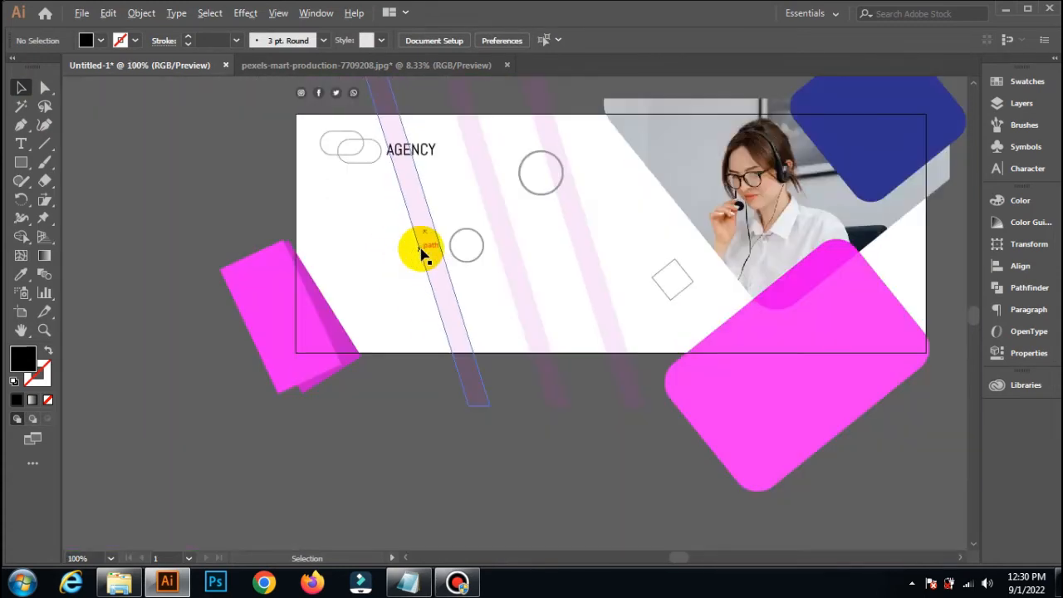
scroll(187, 229, "right", 3)
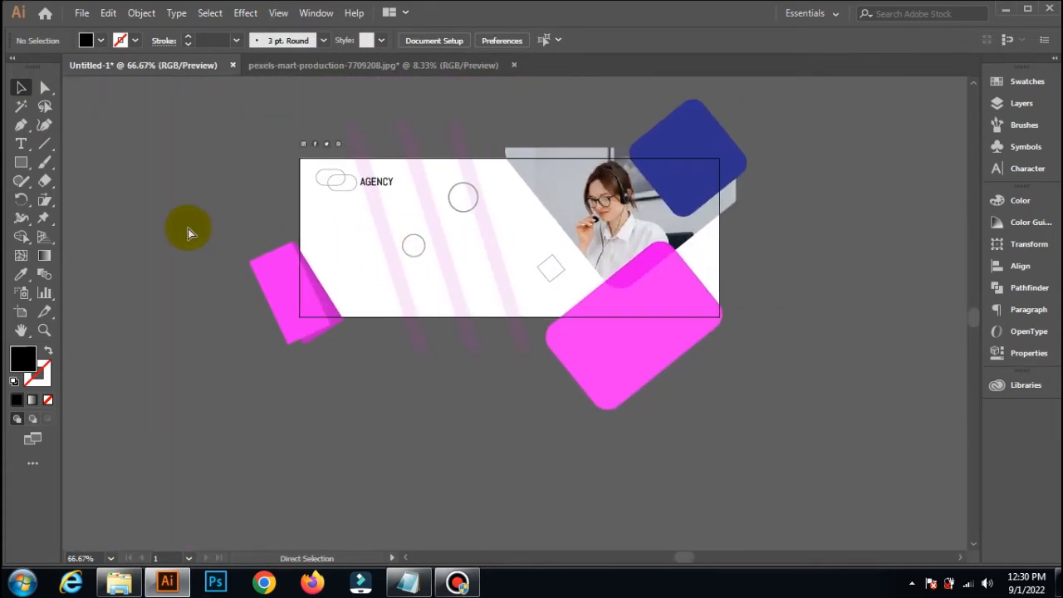
left_click(22, 145)
left_click(292, 223)
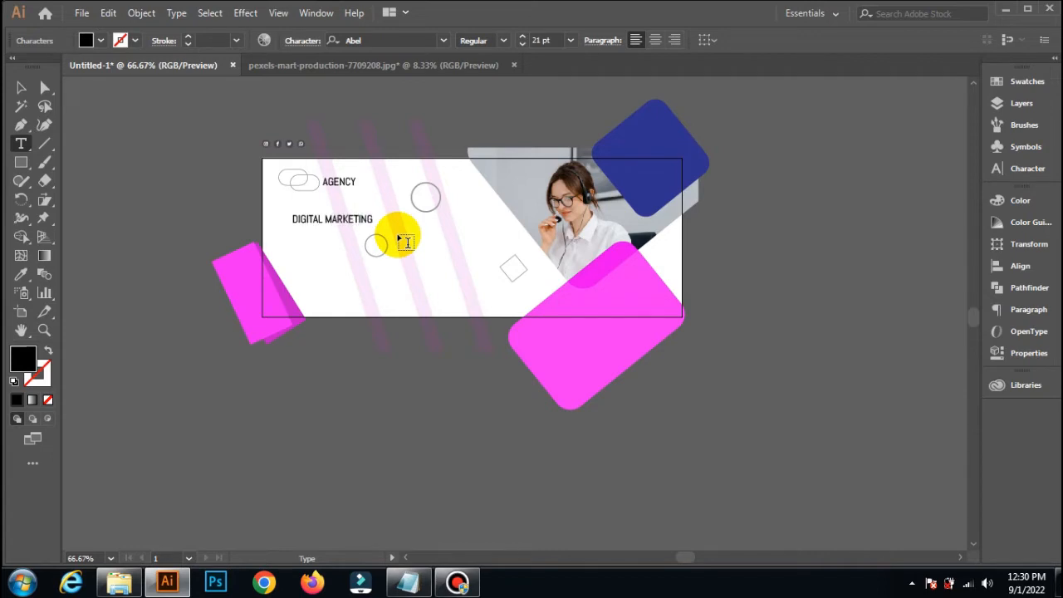
left_click(570, 40)
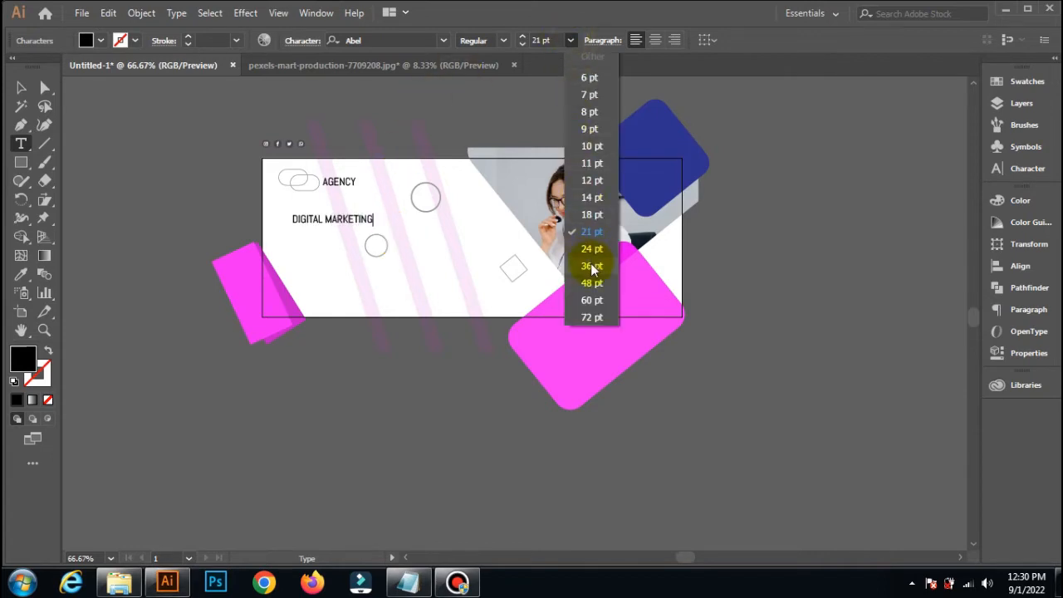
left_click(590, 263)
key("ctrl+a")
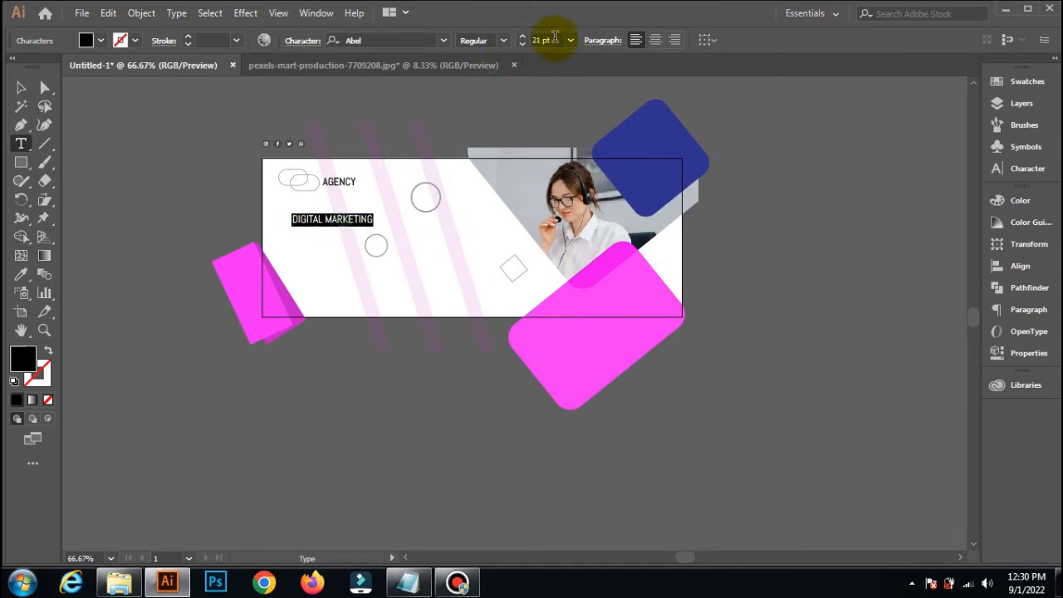
left_click(570, 40)
left_click(590, 267)
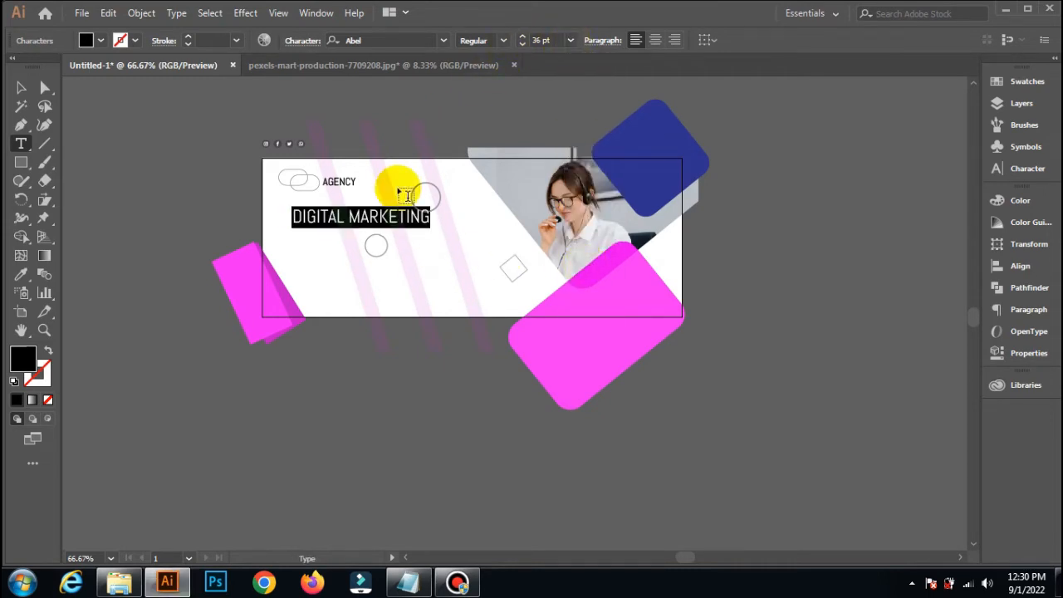
Step: Move the "DIGITAL MARKETING" heading slightly left so it starts beneath the pill logo
scroll(397, 184, "up", 1)
key("Escape")
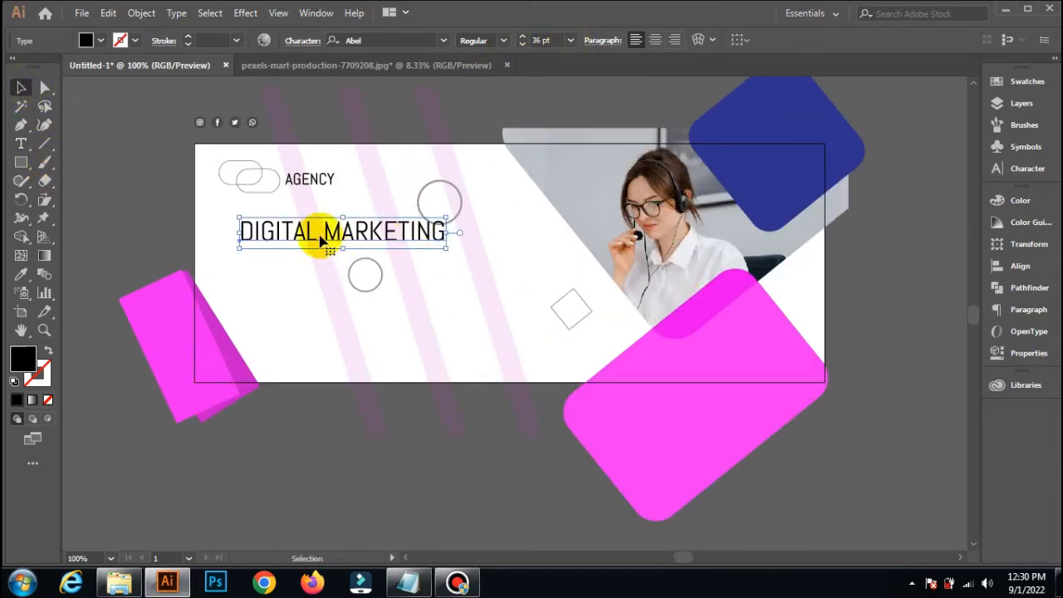
left_click_drag(309, 237, 296, 235)
left_click(199, 247)
Step: Add the text "AGENCY" at 36 pt and place it as a second line below "DIGITAL MARKETING", aligned to its left edge
left_click(22, 144)
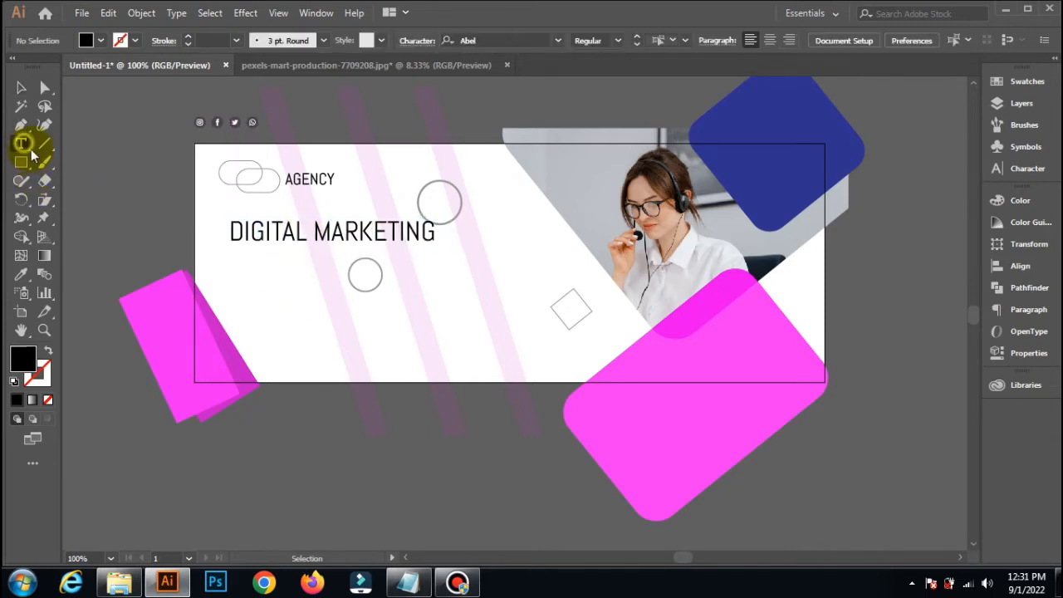
left_click(230, 252)
type("AGENCY")
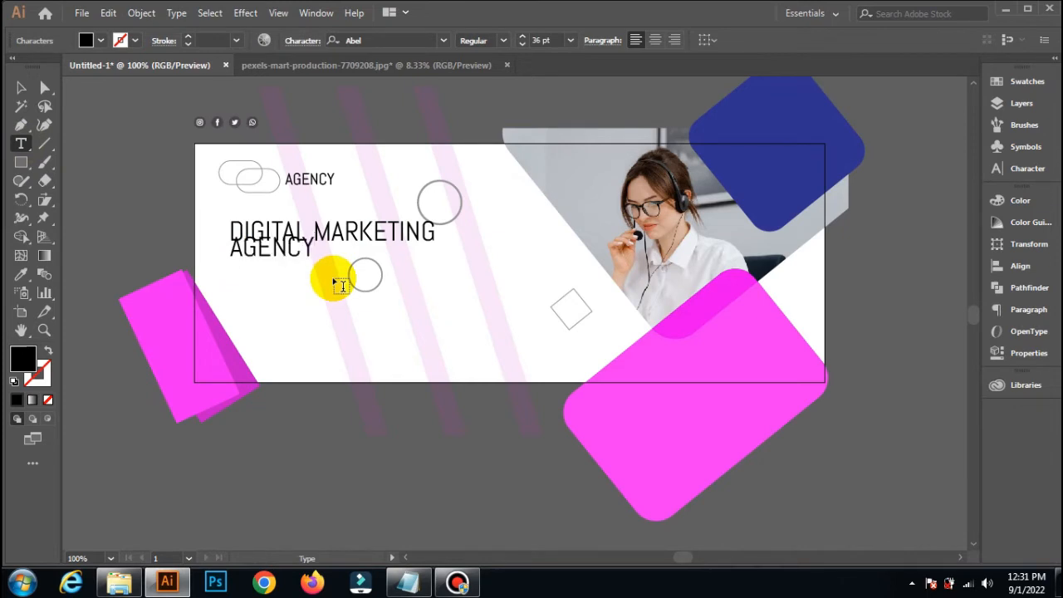
left_click(20, 87)
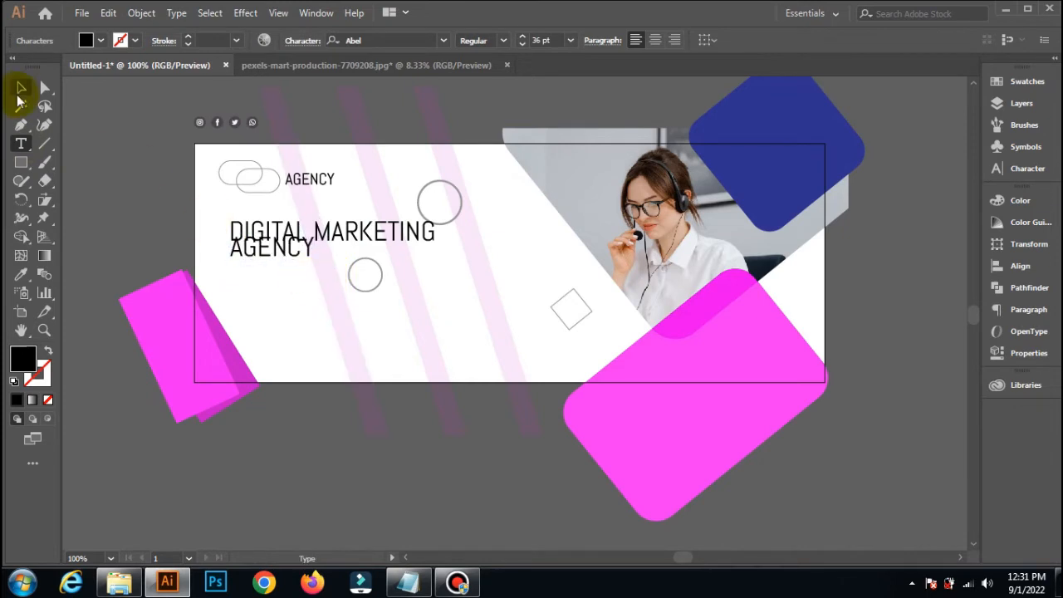
mouse_move(249, 255)
left_mouse_down()
mouse_move(265, 282)
mouse_move(263, 261)
left_mouse_up()
left_click(155, 190)
left_click(256, 299)
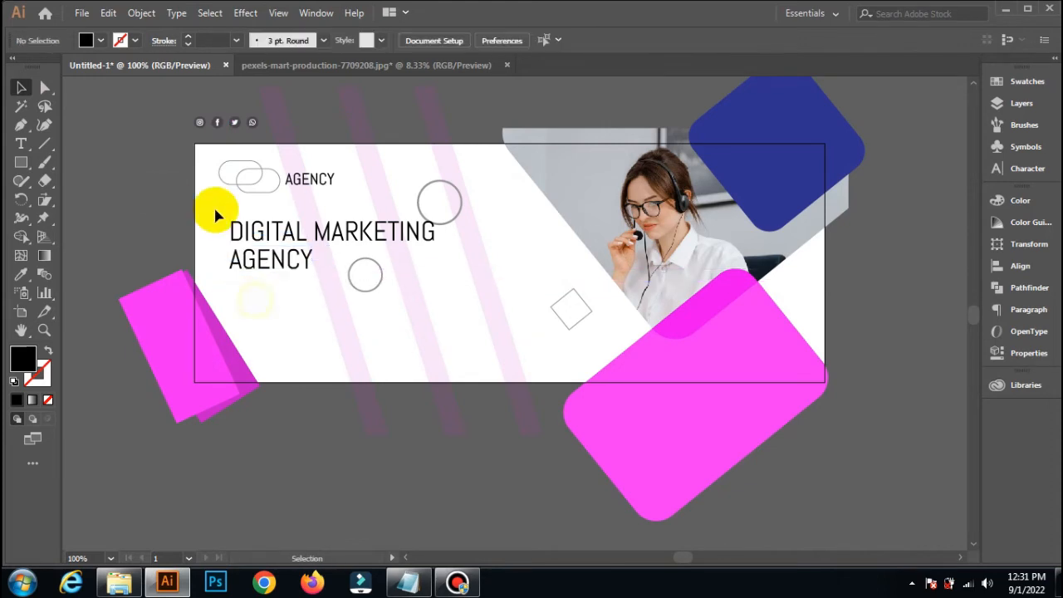
Step: Recolour the "DIGITAL MARKETING AGENCY" heading with the Eyedropper, sampling magenta from the tilted rectangle at the banner's left edge
left_click(249, 267)
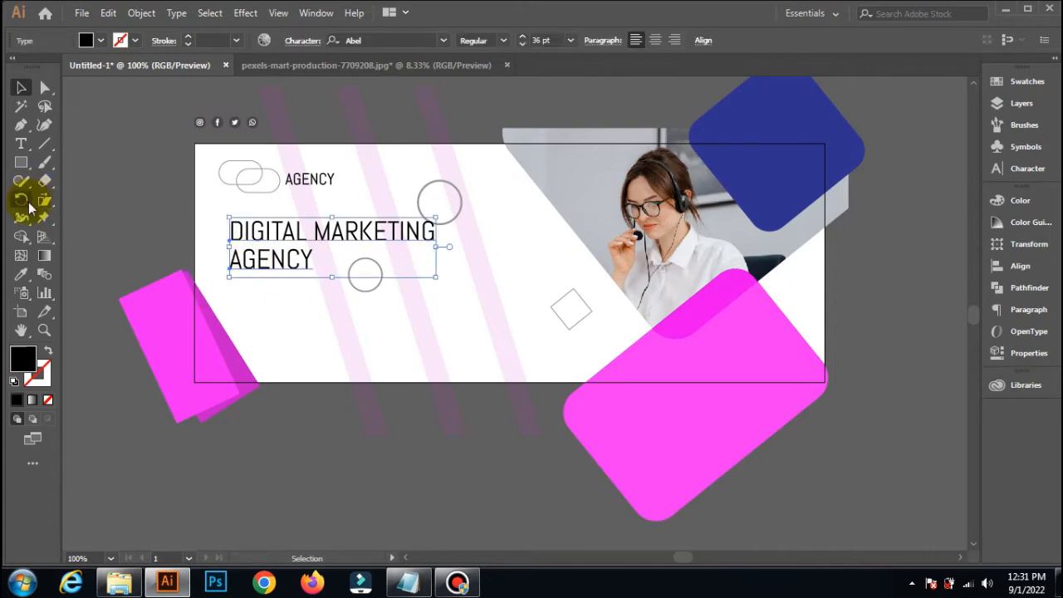
left_click(20, 277)
left_click(223, 334)
left_click(154, 302)
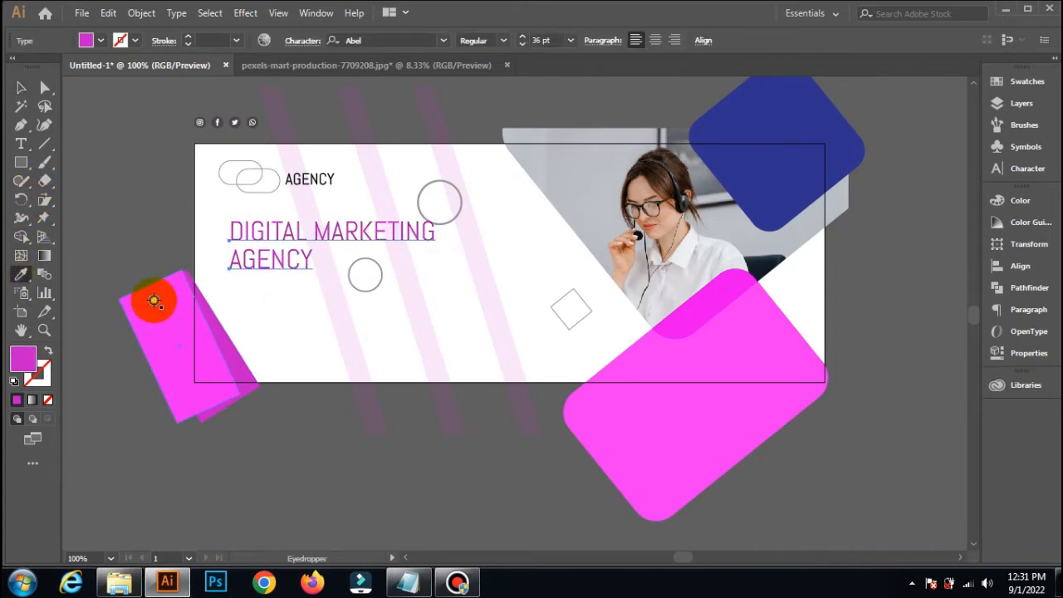
left_click(119, 130)
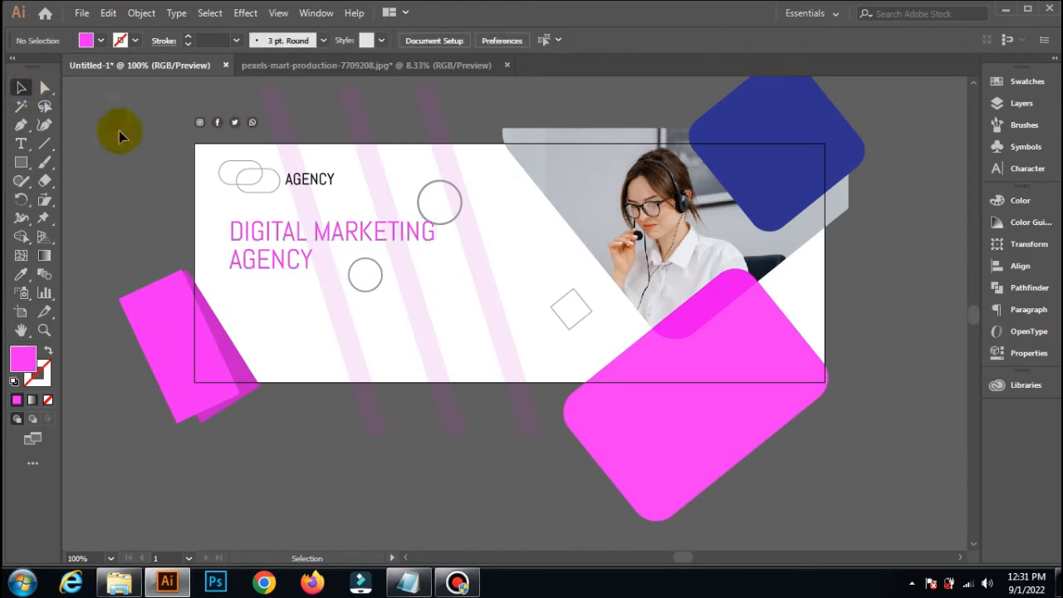
Step: Draw a horizontal underline as wide as the word directly below the heading's "AGENCY" and give it a 3 pt stroke
left_click(44, 143)
mouse_move(234, 123)
left_mouse_down()
mouse_move(233, 278)
mouse_move(312, 274)
left_mouse_up()
left_click(237, 40)
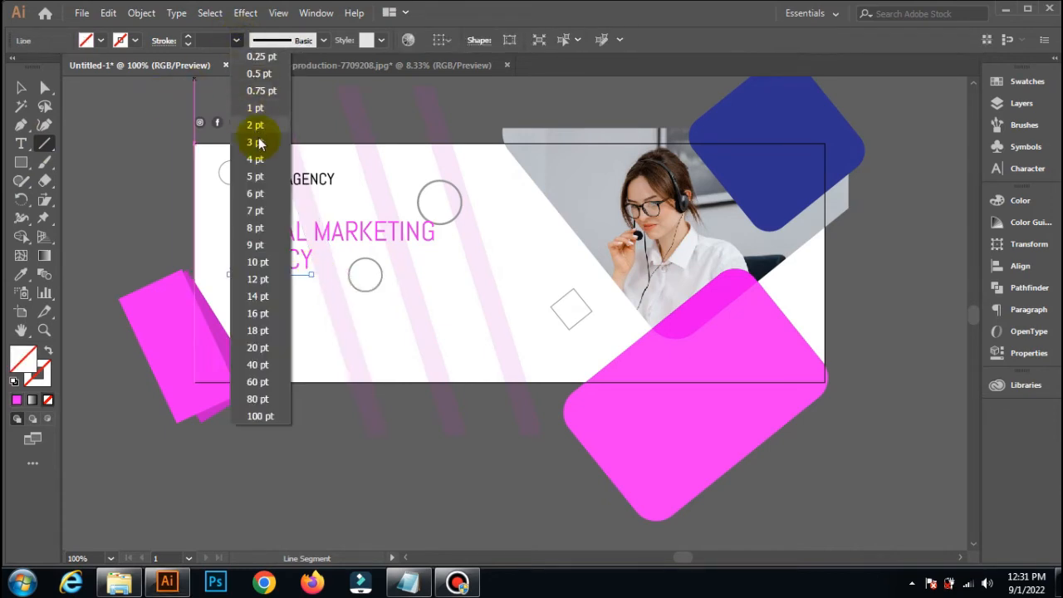
left_click(261, 142)
left_click(21, 87)
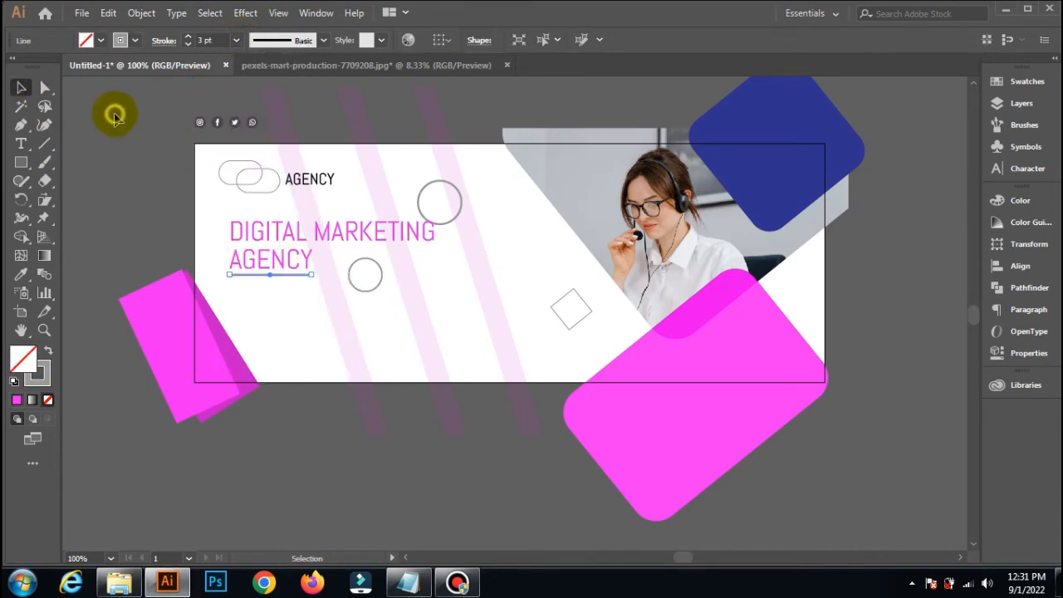
Step: Set the stroke colour of the line under "AGENCY" to magenta-purple CC46D3
left_click(258, 276)
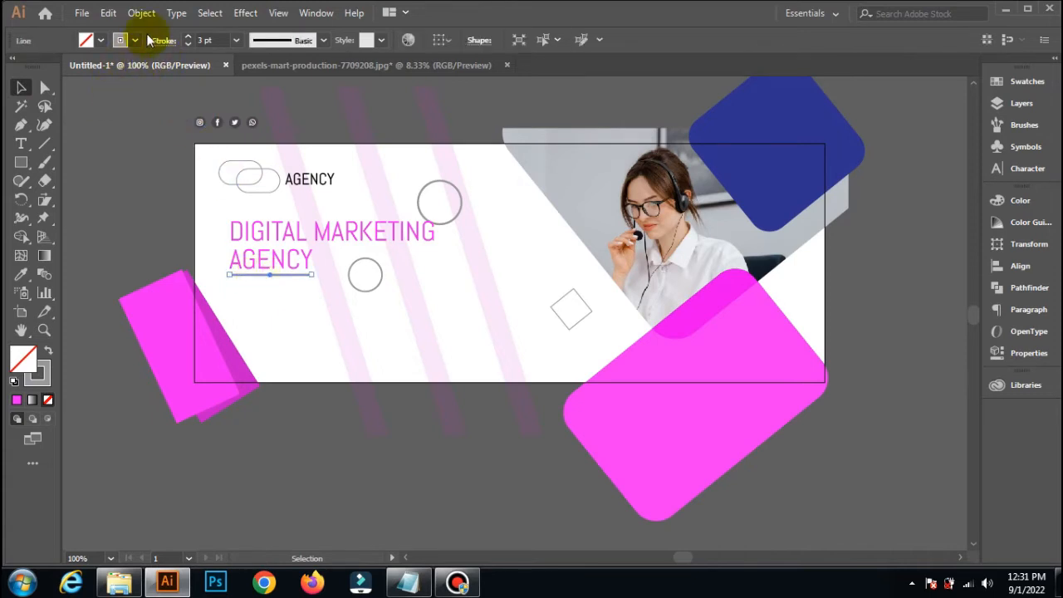
double_click(38, 372)
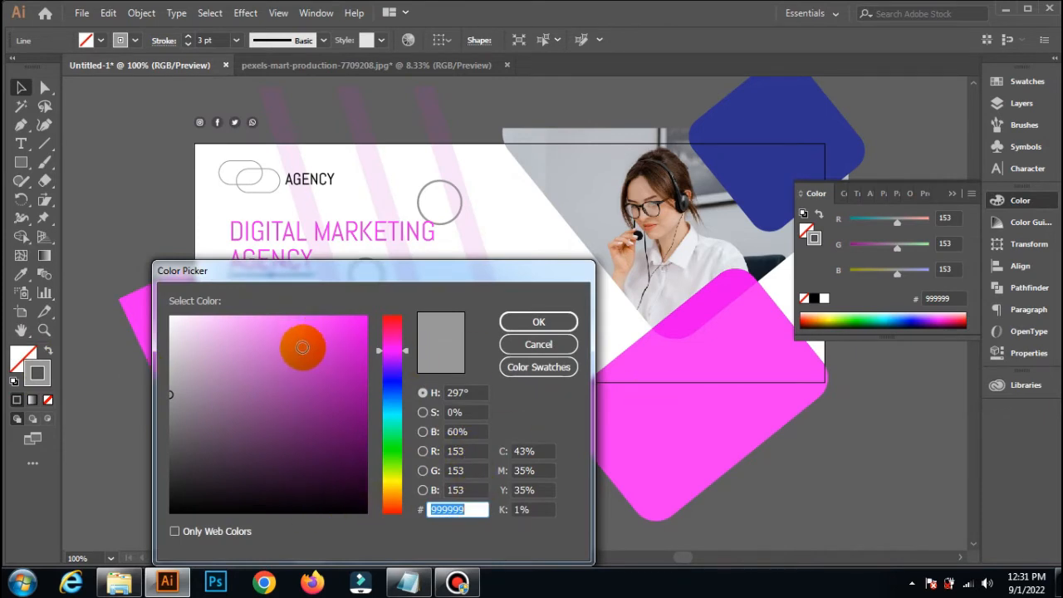
left_click(302, 347)
left_click(536, 322)
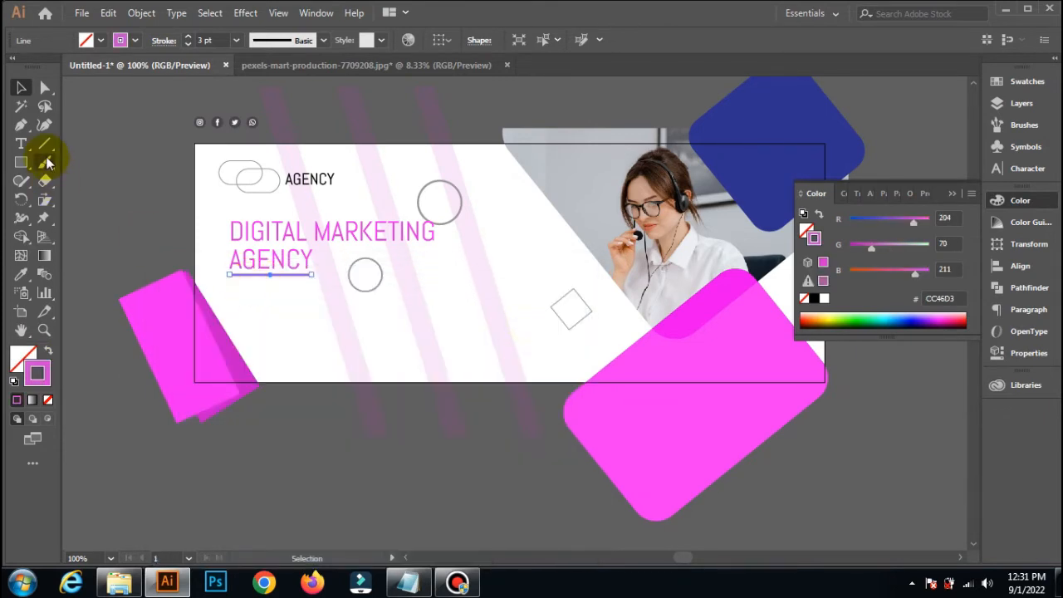
left_click(119, 142)
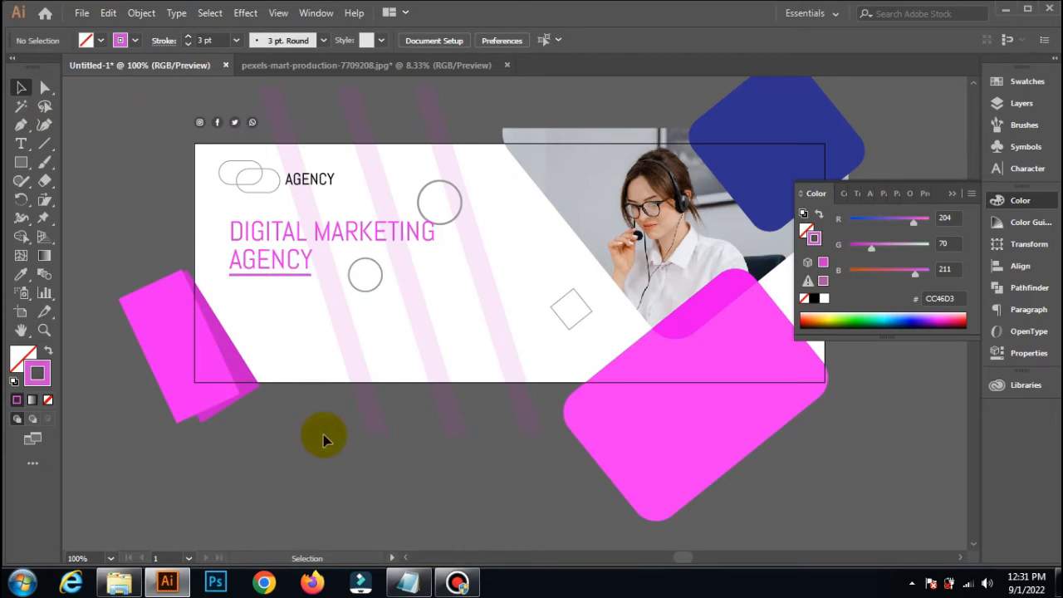
scroll(324, 422, "right", 1)
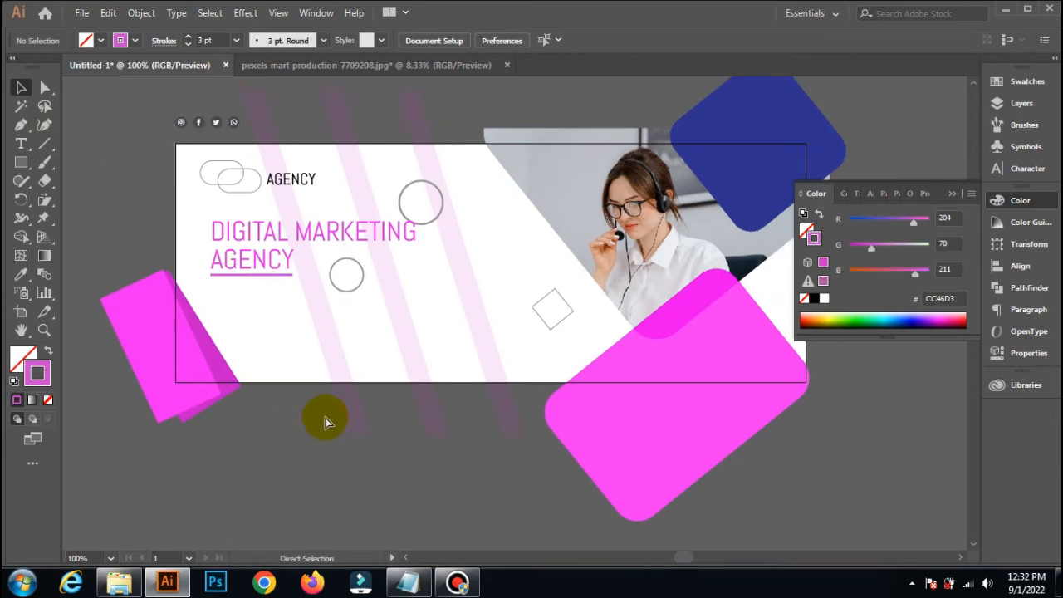
Step: Switch to Chrome and open google.com
left_click(279, 573)
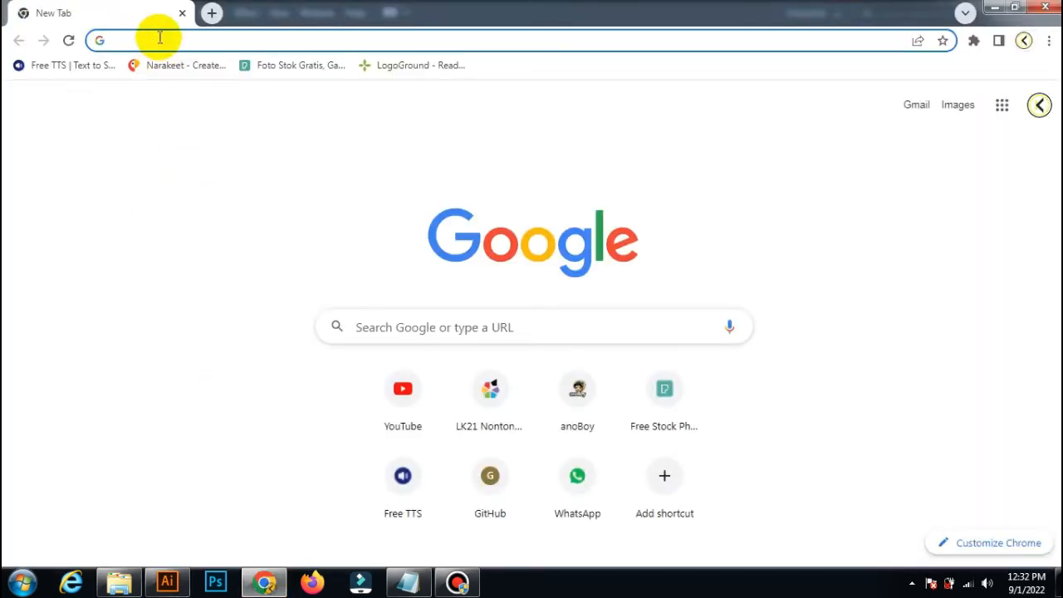
type("GOO")
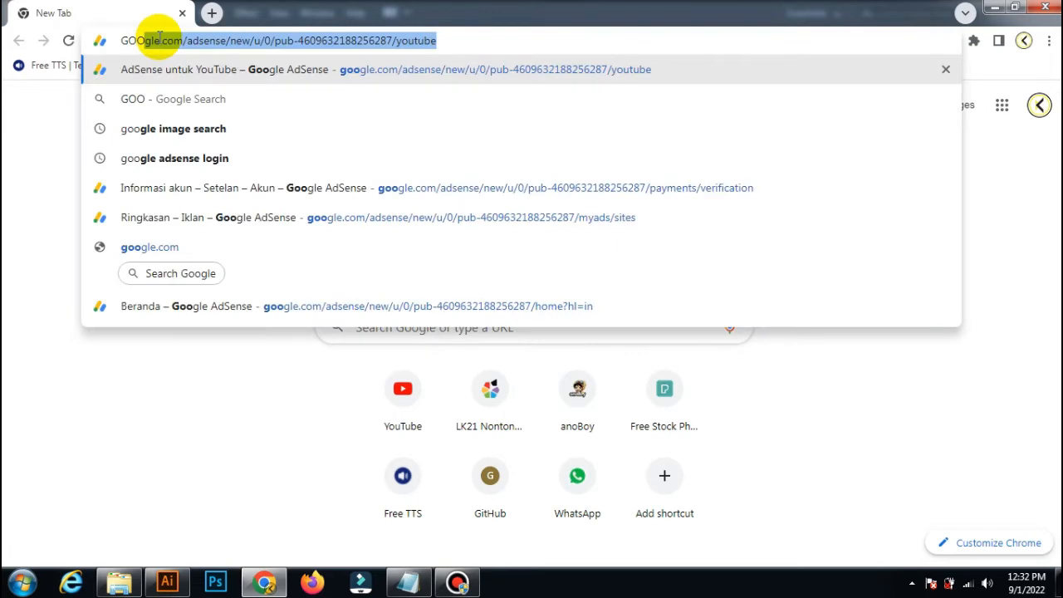
type("GLE.COM")
key("Return")
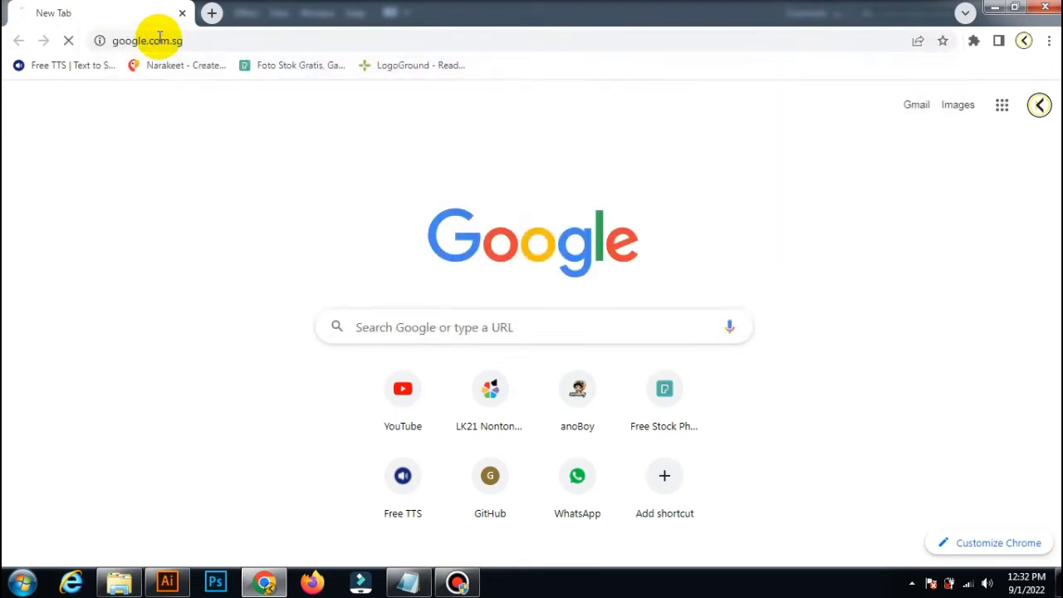
double_click(196, 47)
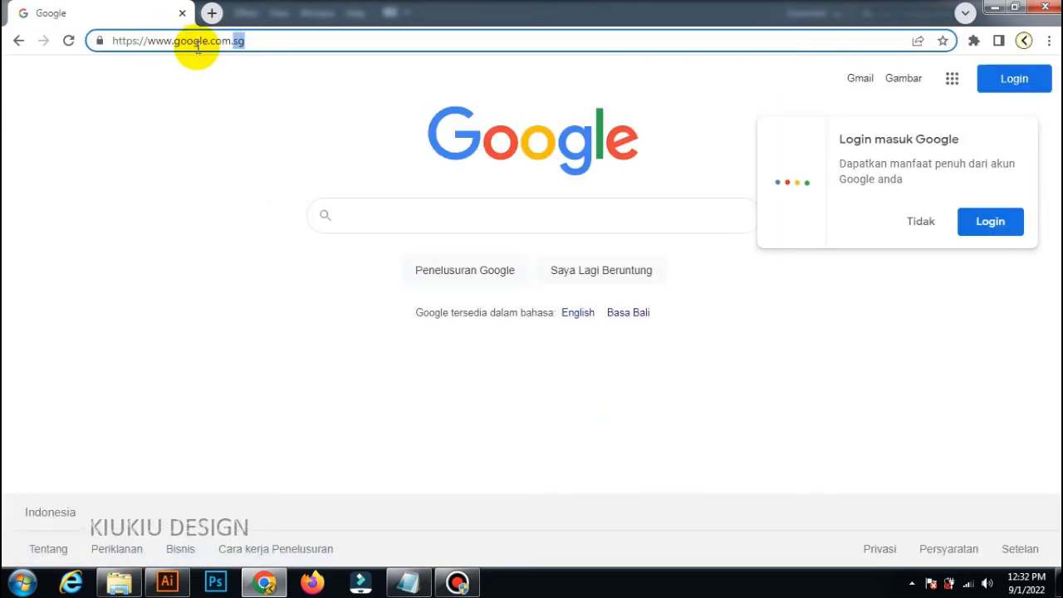
key("BackSpace")
key("Return")
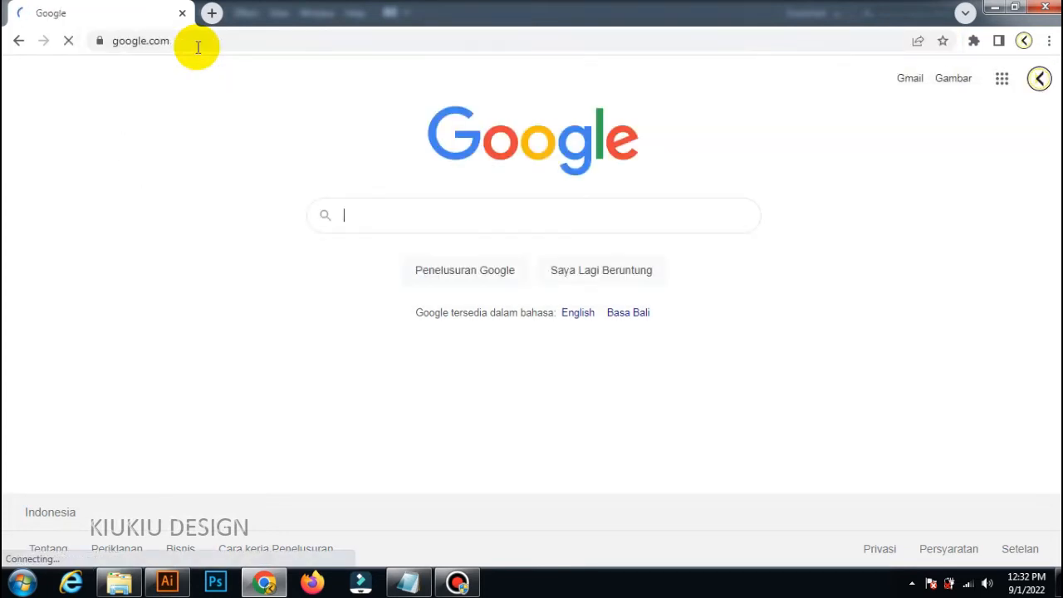
left_click(933, 234)
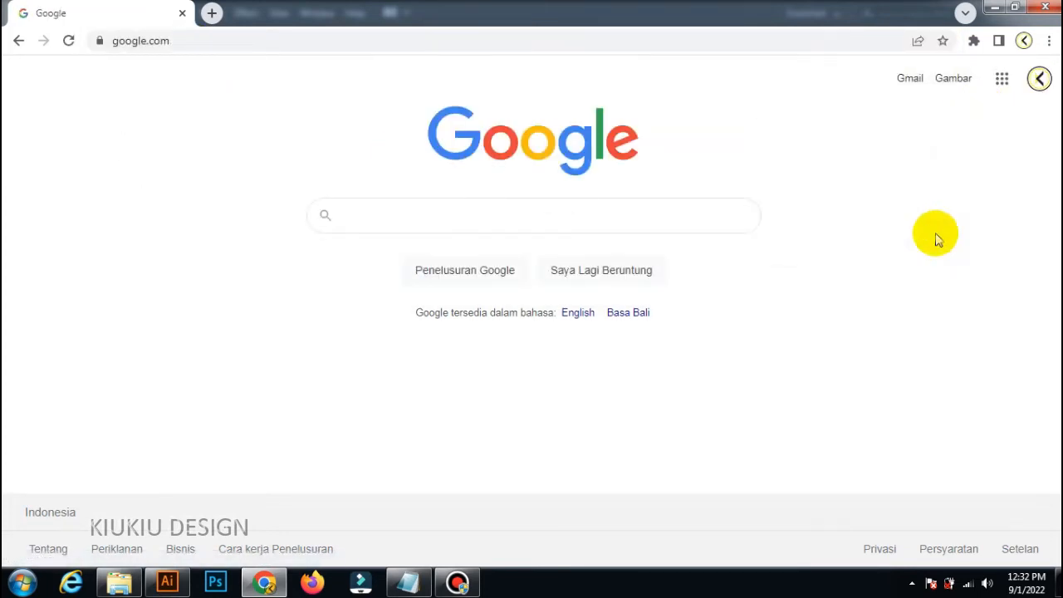
Step: Search Google for "lorem ipsum dolor sit amet"
left_click(359, 217)
type("lorem")
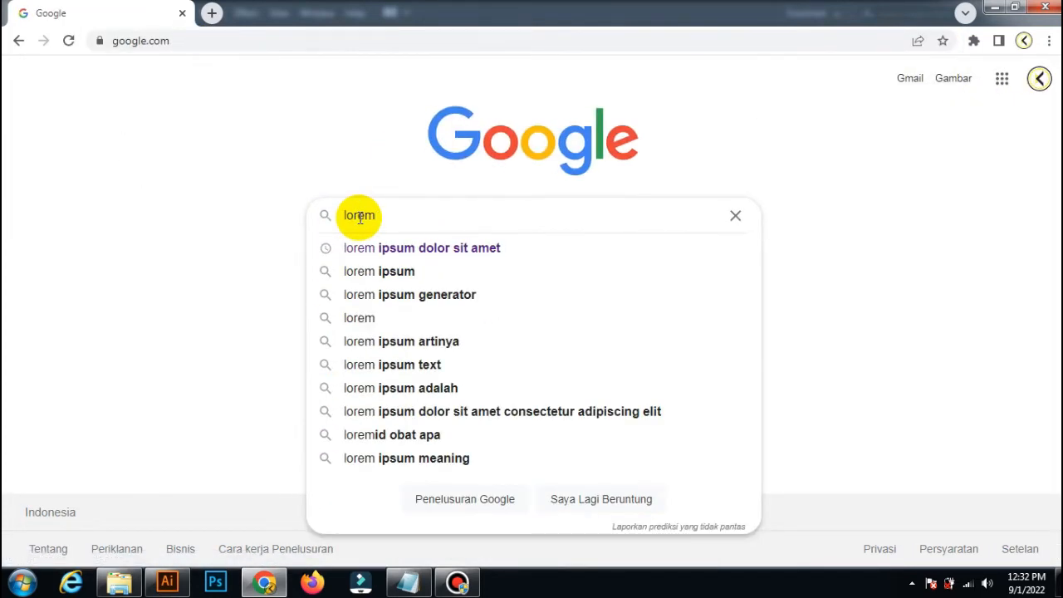
left_click(379, 248)
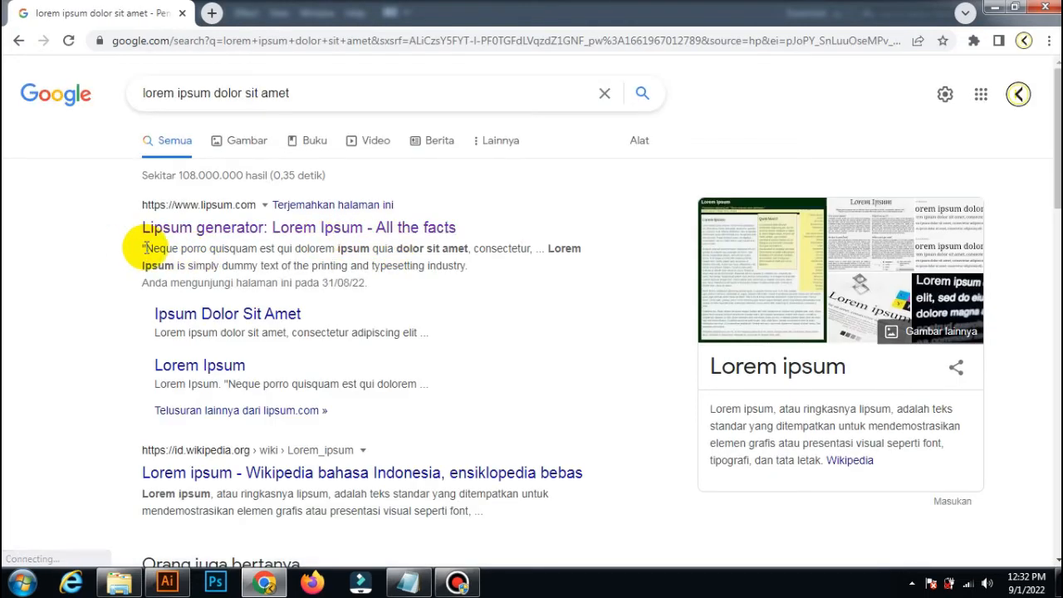
Step: Copy the placeholder sentence from "Lorem ipsum dolor sit amet" to "magna aliqua" out of the m.apakareba.id search result
scroll(159, 278, "down", 6)
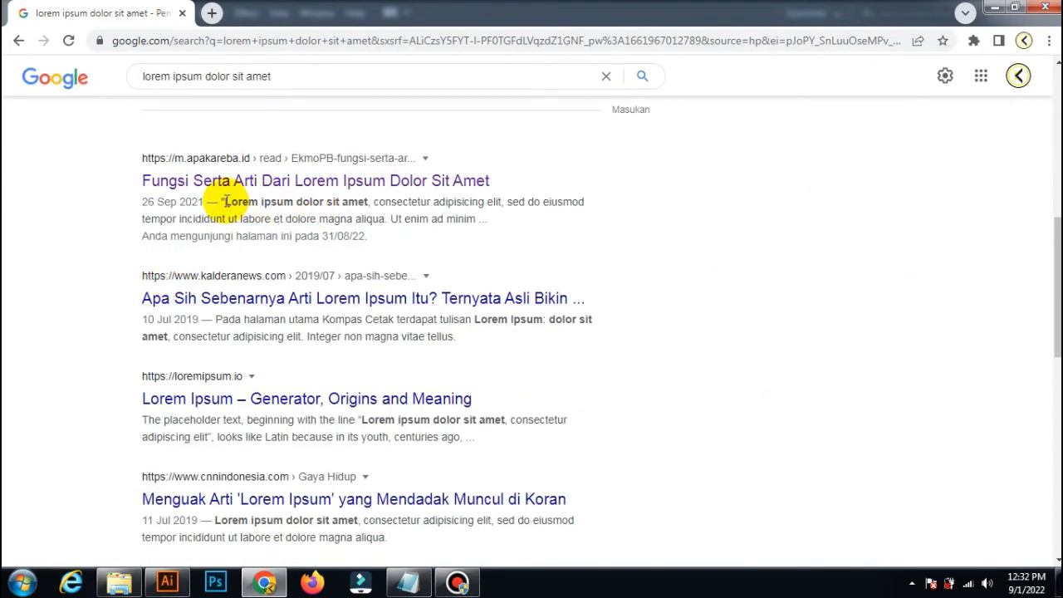
left_click_drag(221, 202, 376, 217)
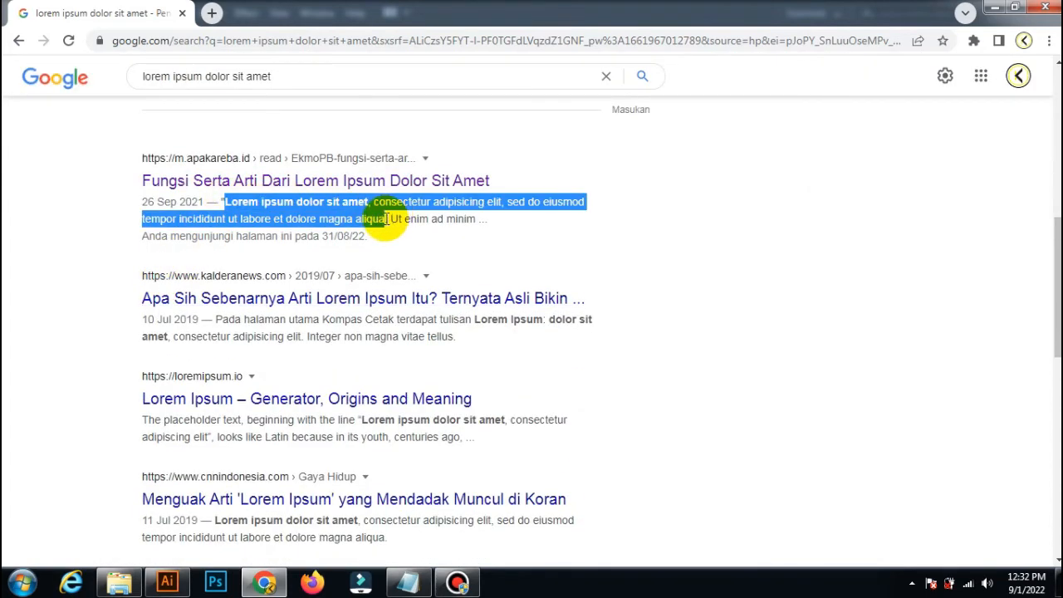
right_click(359, 221)
left_click(387, 231)
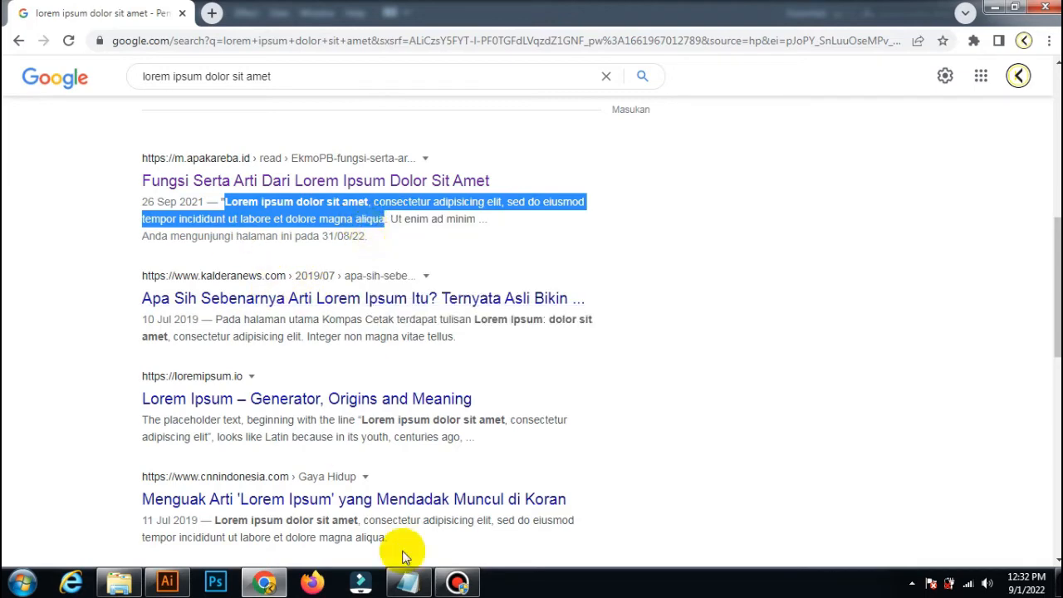
Step: Return to Illustrator, paste the copied placeholder sentence as text below the underlined heading, and set its font size to 11 pt
left_click(167, 583)
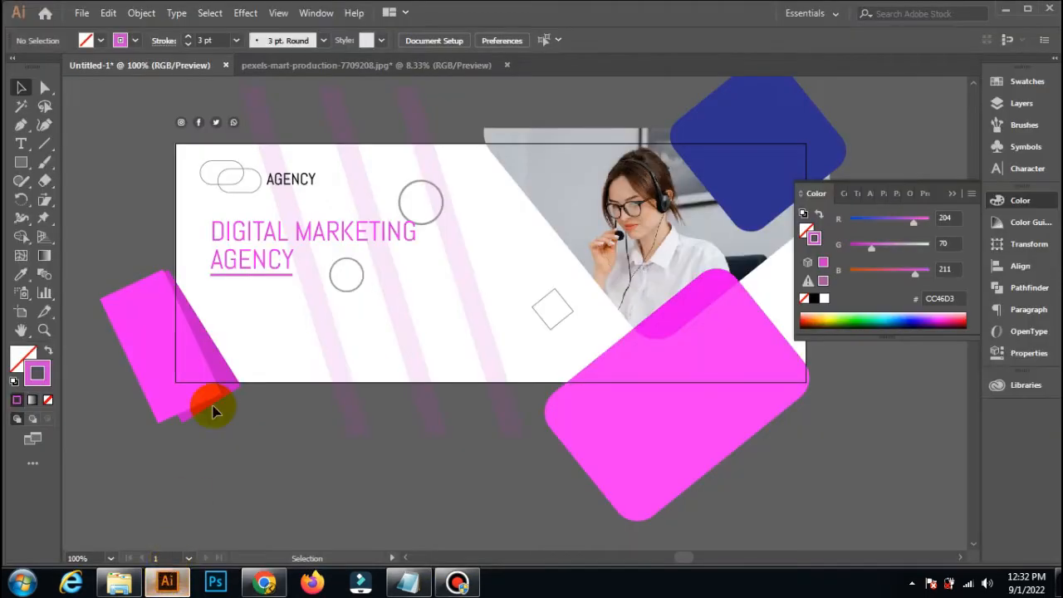
left_click(20, 145)
left_click(220, 291)
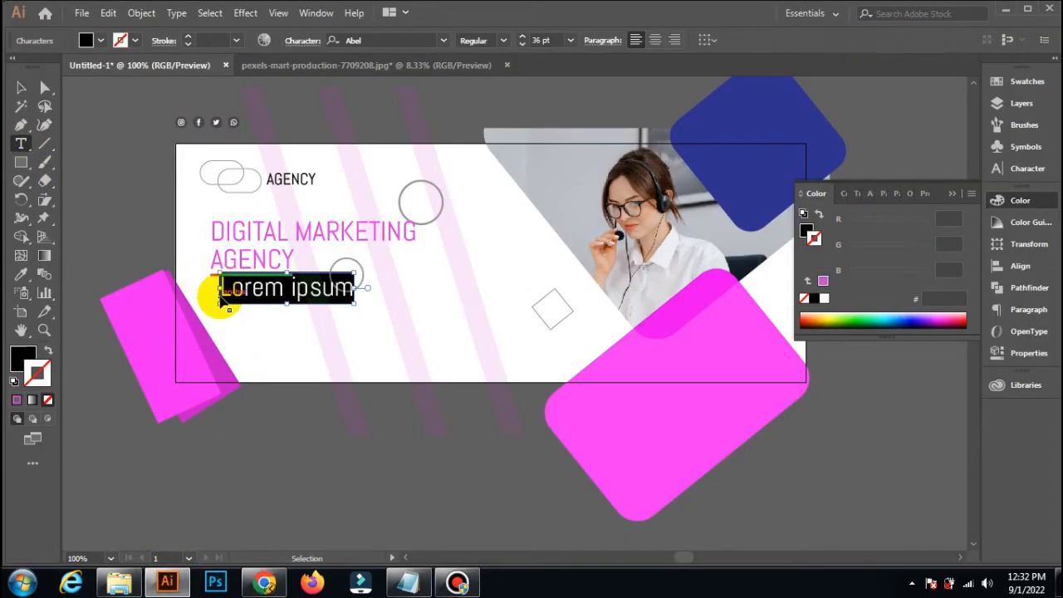
key("ctrl+v")
key("ctrl+a")
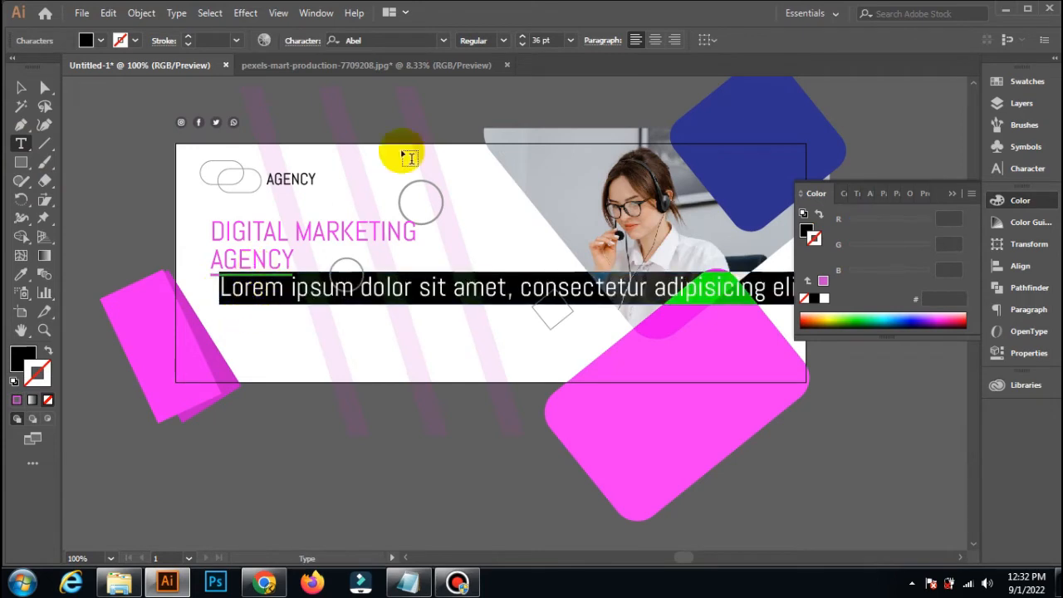
left_click(571, 40)
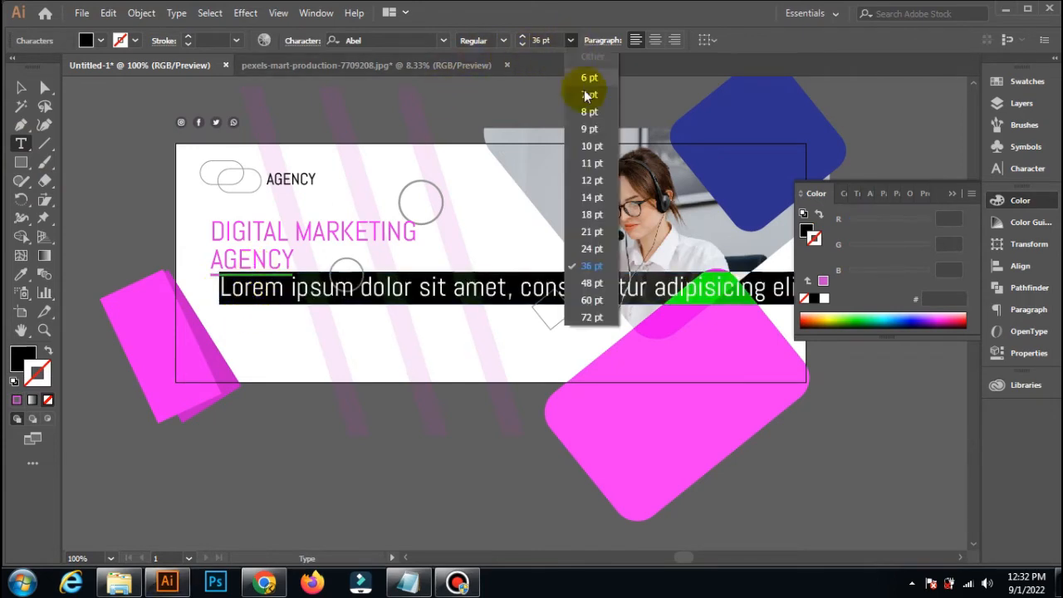
left_click(592, 164)
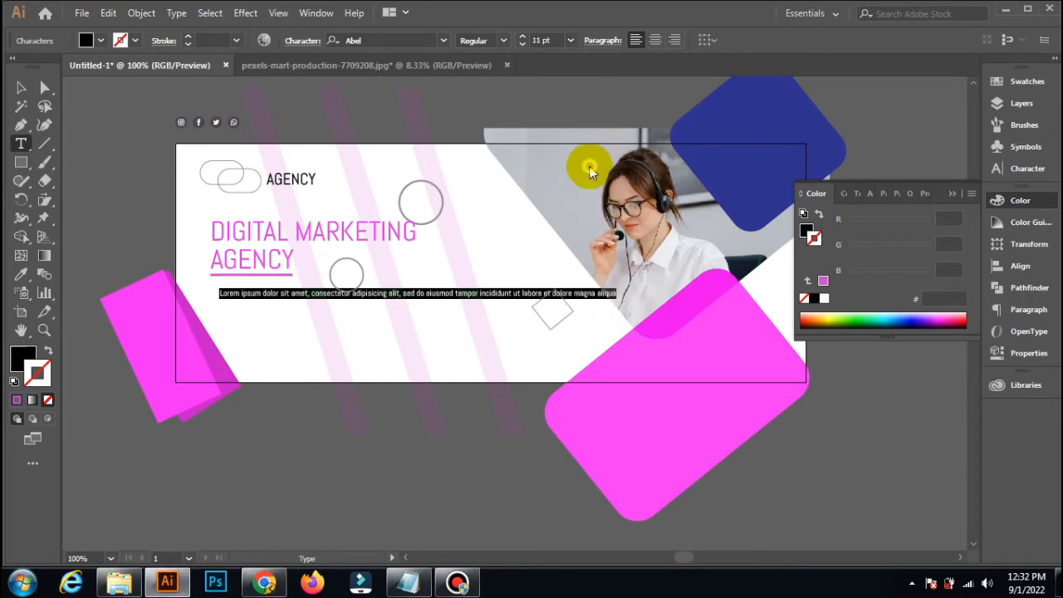
left_click(21, 87)
Step: Move the placeholder text up beneath the underline, flush with the heading's left edge, and break it into two lines before "eiusmod"
left_click(338, 299)
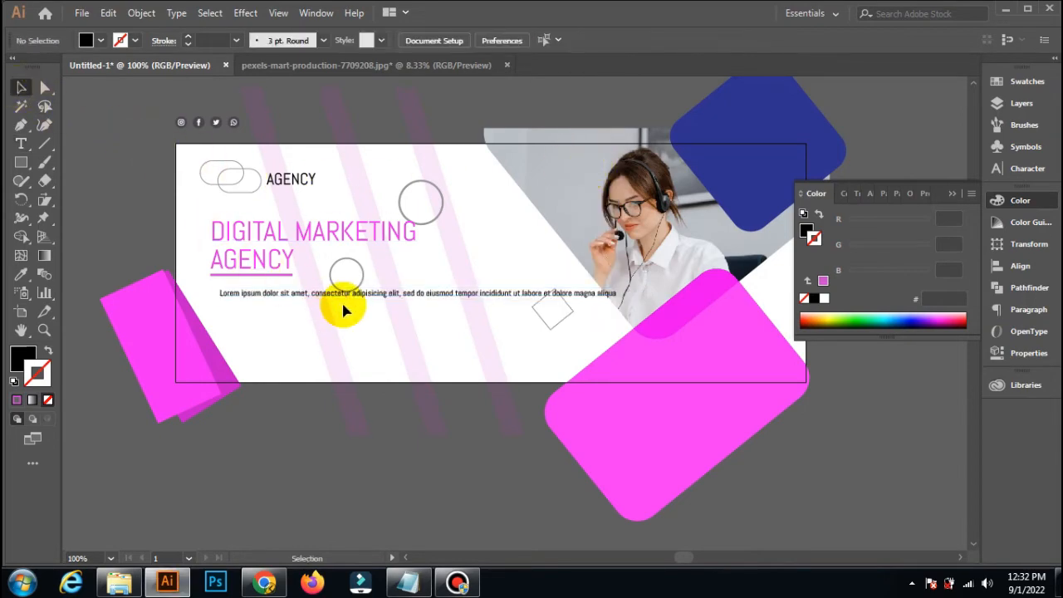
scroll(341, 303, "up", 2)
left_click(349, 287)
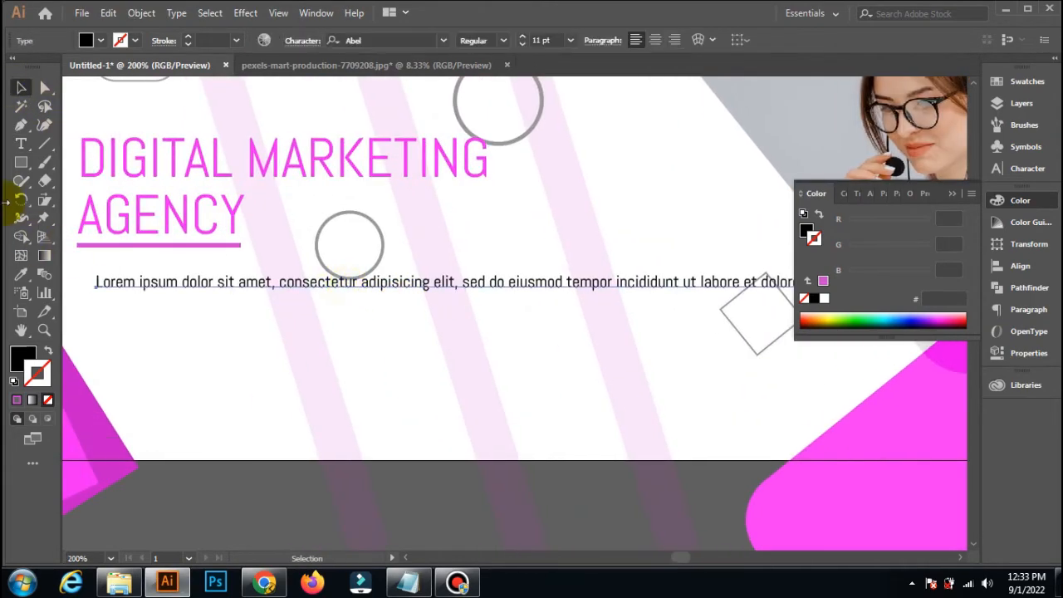
left_click(21, 143)
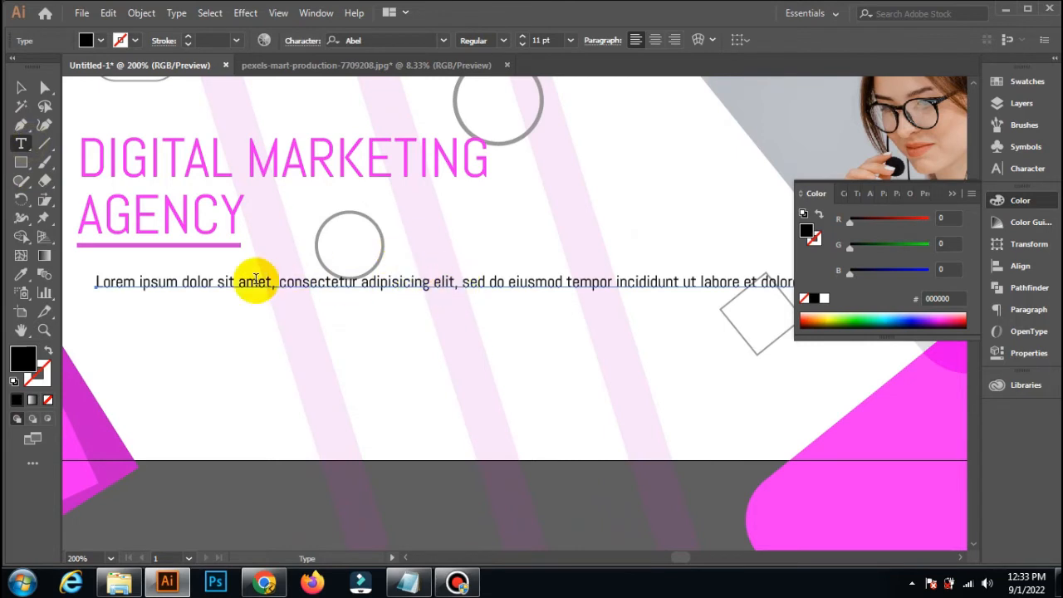
left_click_drag(355, 286, 354, 274)
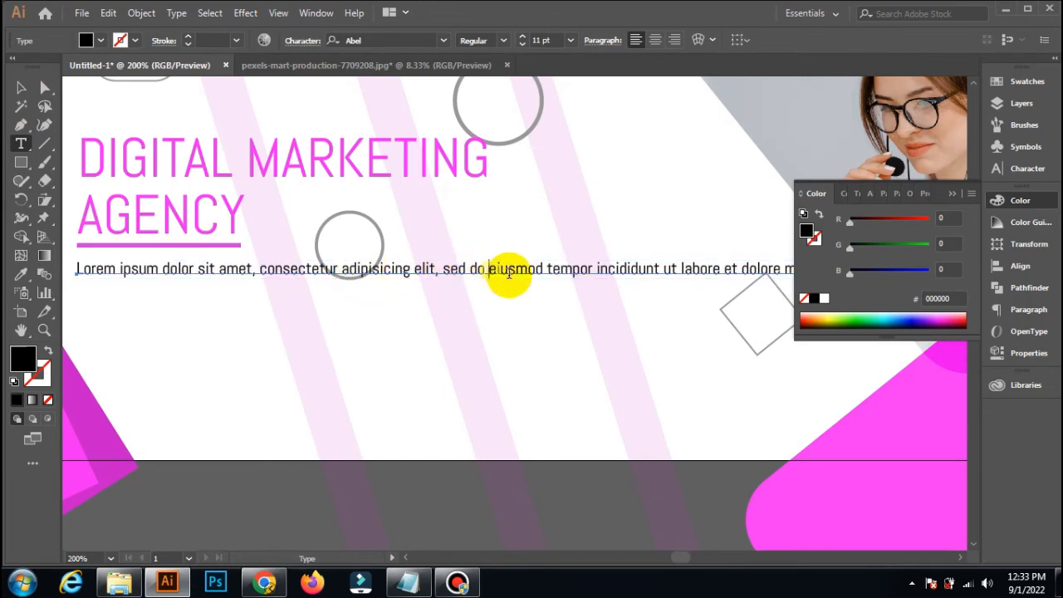
key("Return")
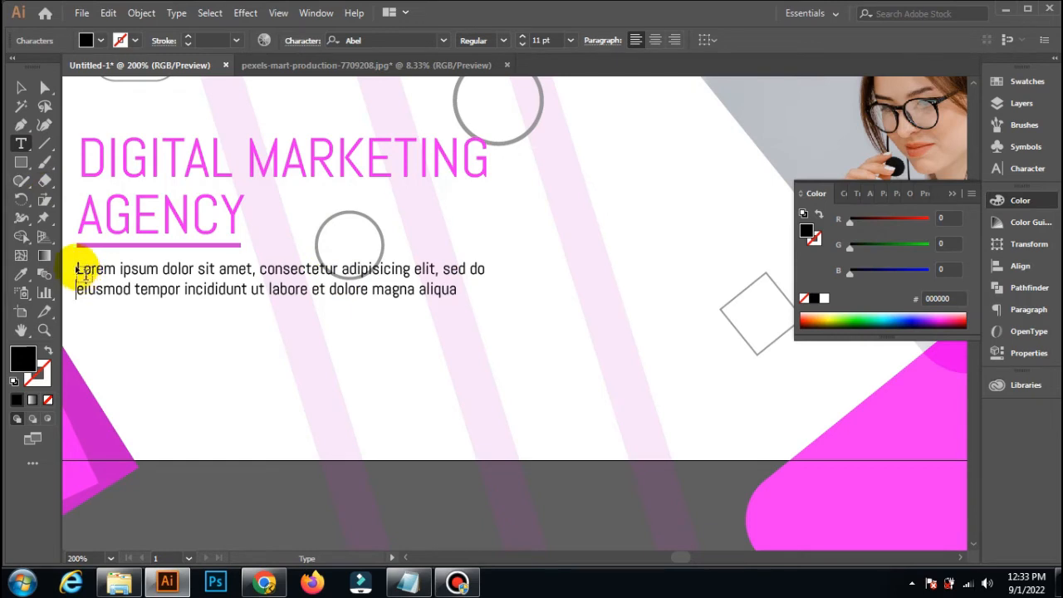
Step: Try to copy the heading's magenta onto the placeholder paragraph with the Eyedropper, and undo it
left_click(21, 88)
left_click(17, 280)
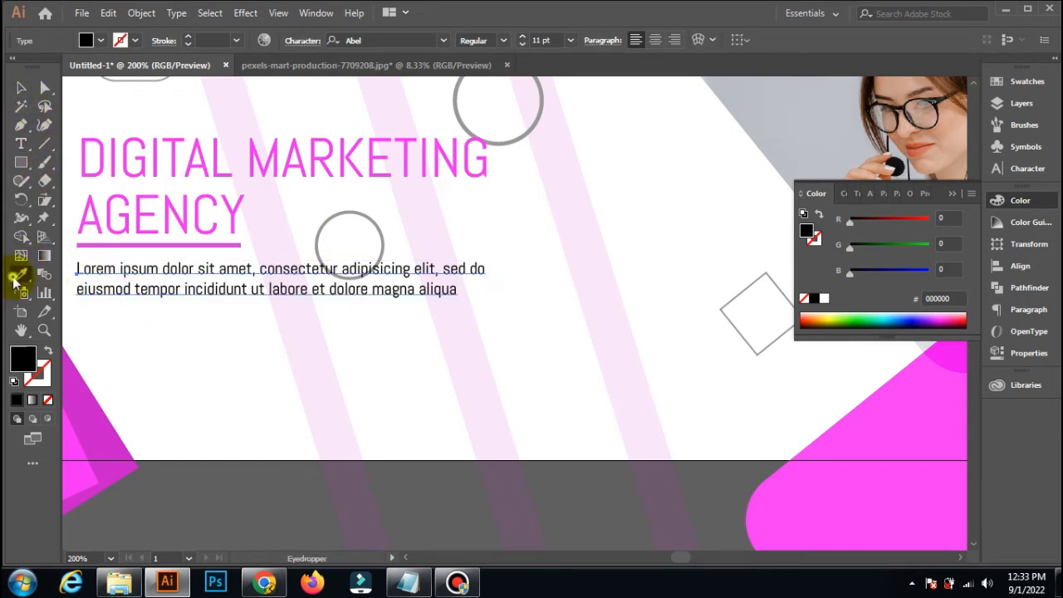
left_click(100, 230)
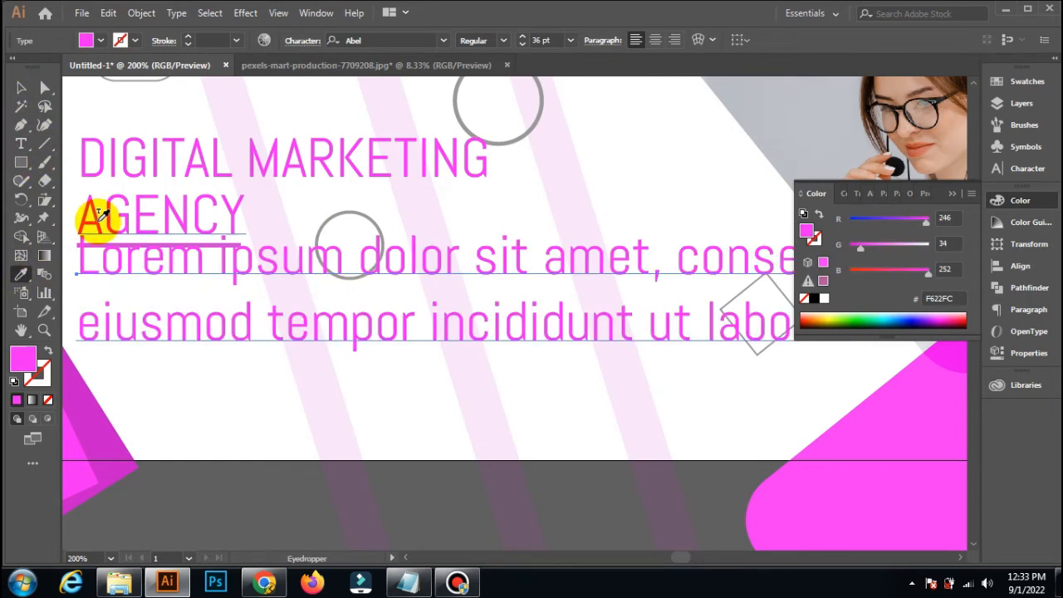
key("ctrl+z")
Step: Convert the two-line placeholder paragraph to outlines
left_click(20, 88)
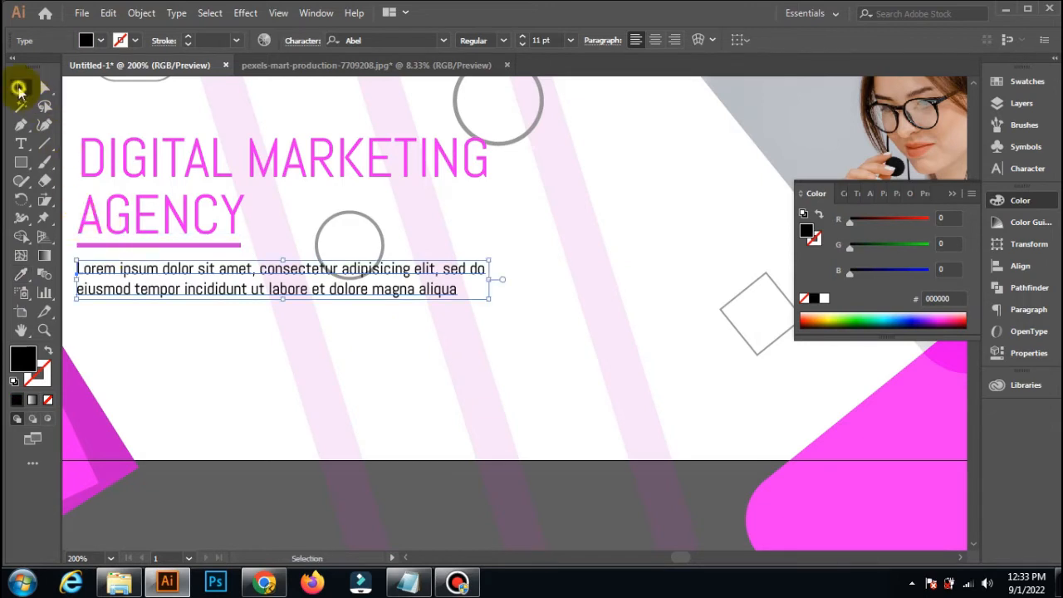
right_click(183, 270)
left_click(209, 371)
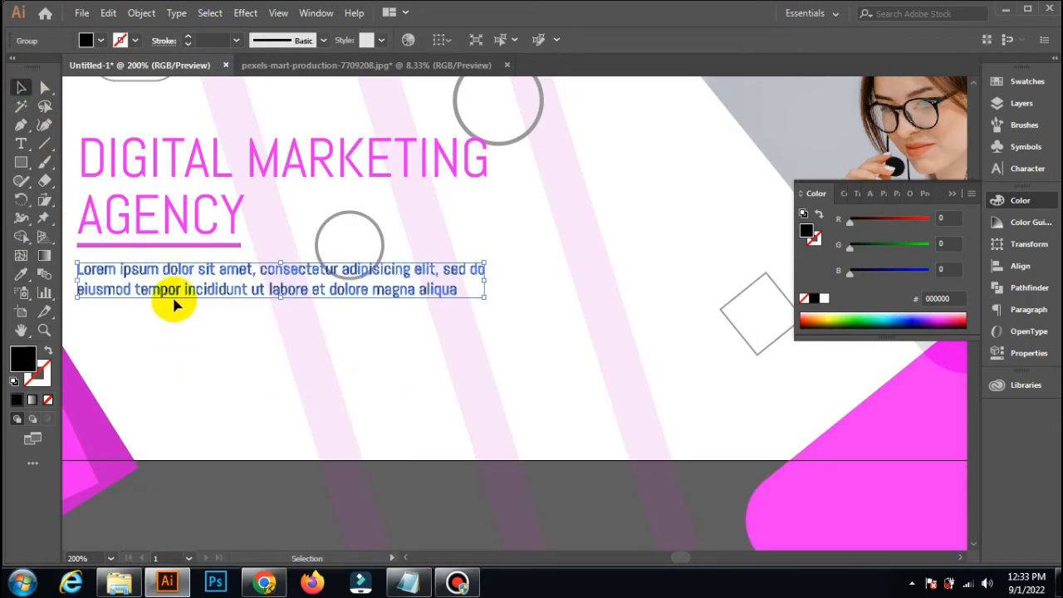
Step: Copy the heading's magenta onto the outlined placeholder paragraph with the Eyedropper
left_click(20, 274)
left_click(90, 206)
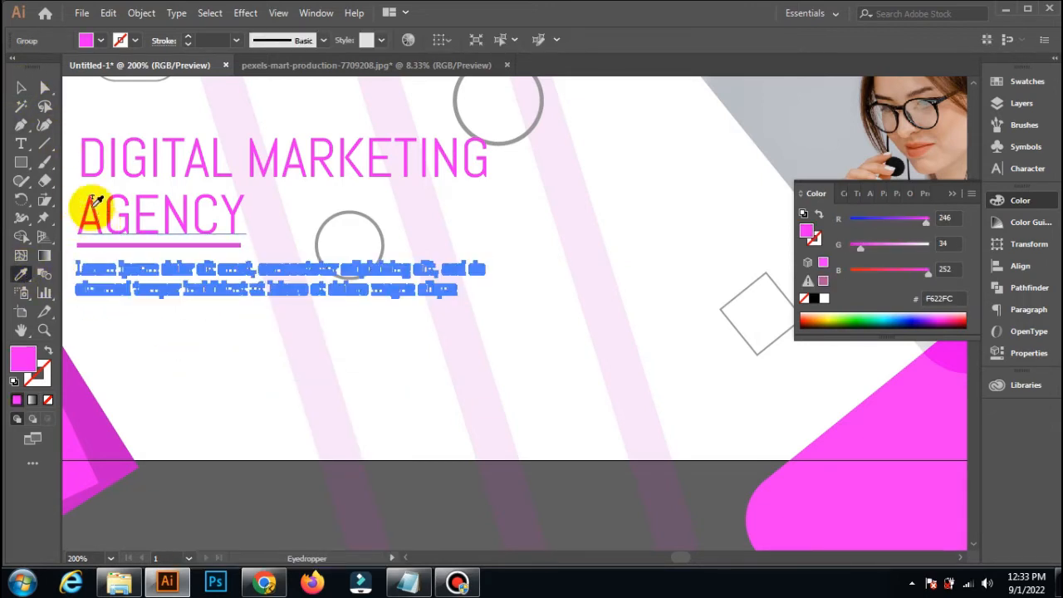
left_click(20, 88)
left_click(147, 327)
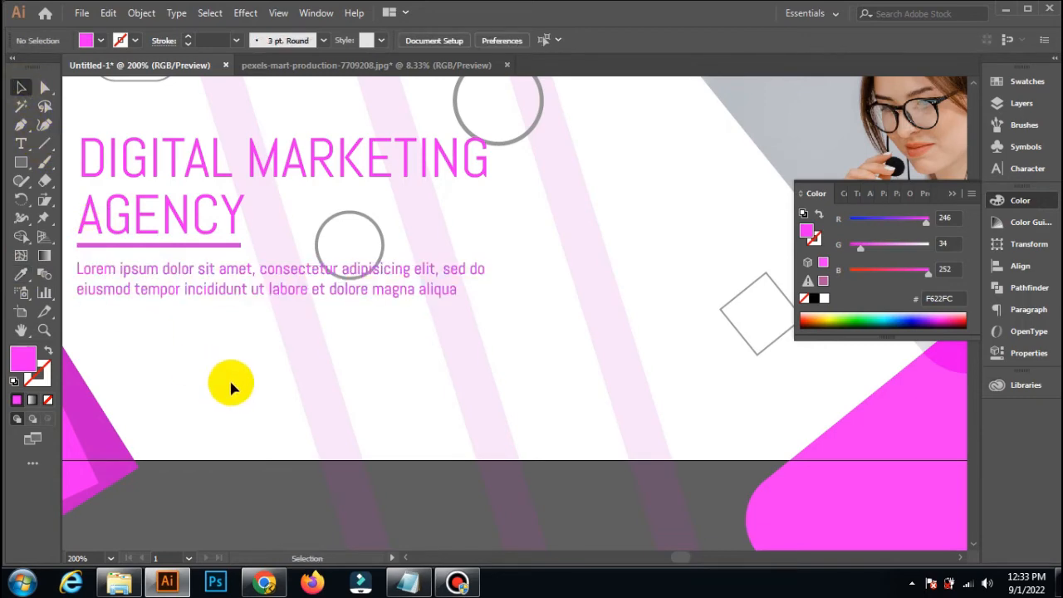
Step: Recolor the outlined placeholder paragraph with the dark blue sampled from the tilted shape over the photo's corner
scroll(229, 378, "down", 2)
scroll(229, 378, "up", 1)
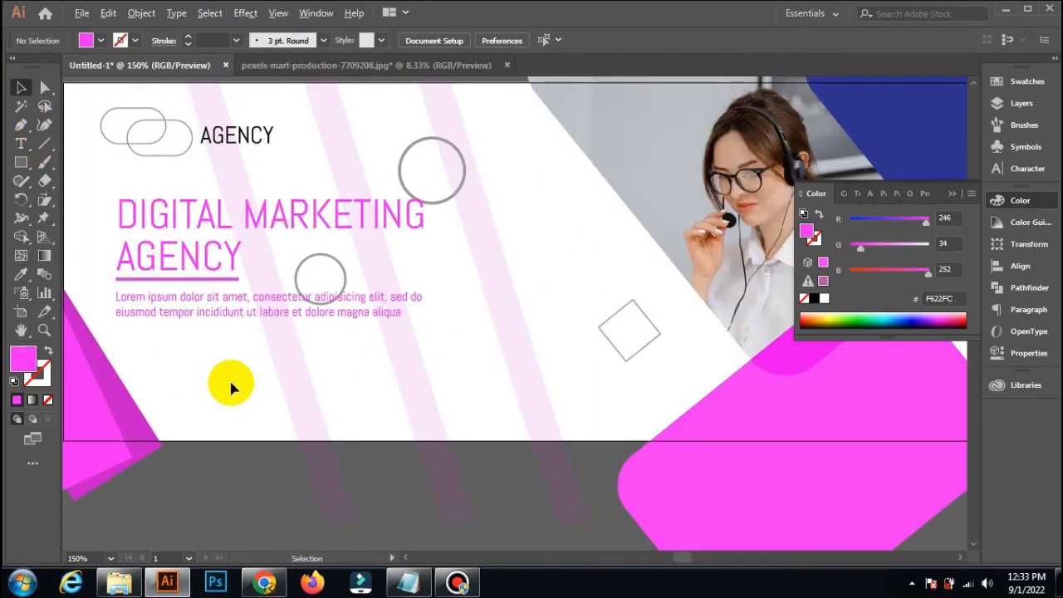
left_click(181, 320)
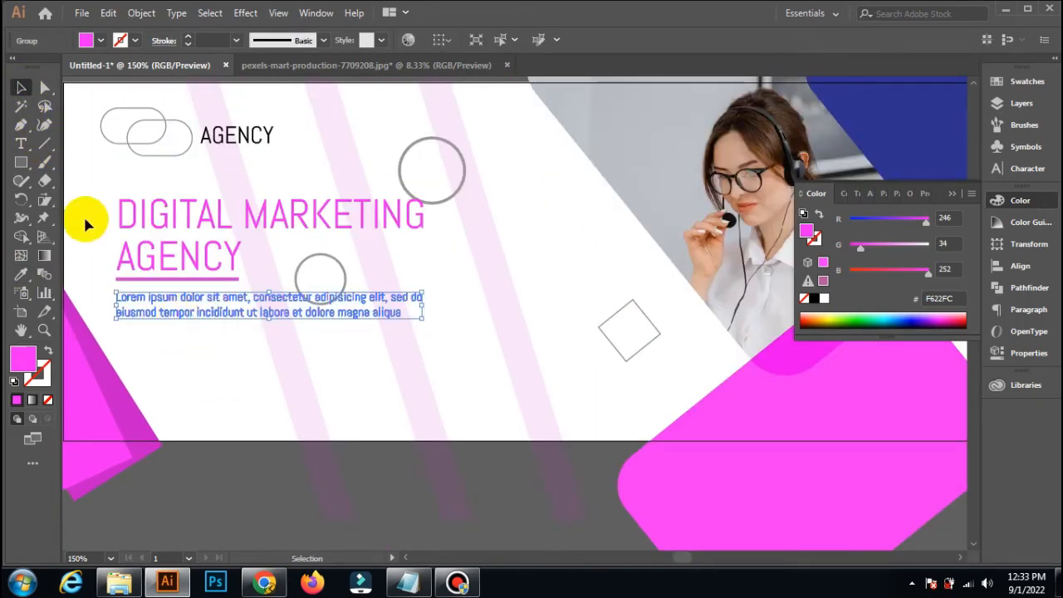
left_click(21, 274)
left_click(875, 116)
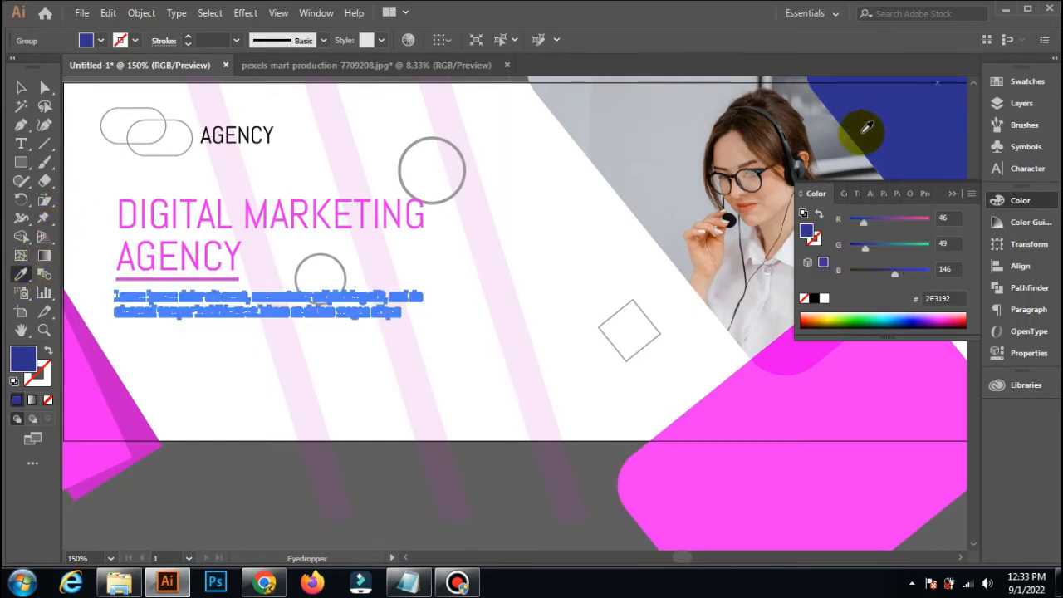
left_click(21, 87)
left_click(249, 328)
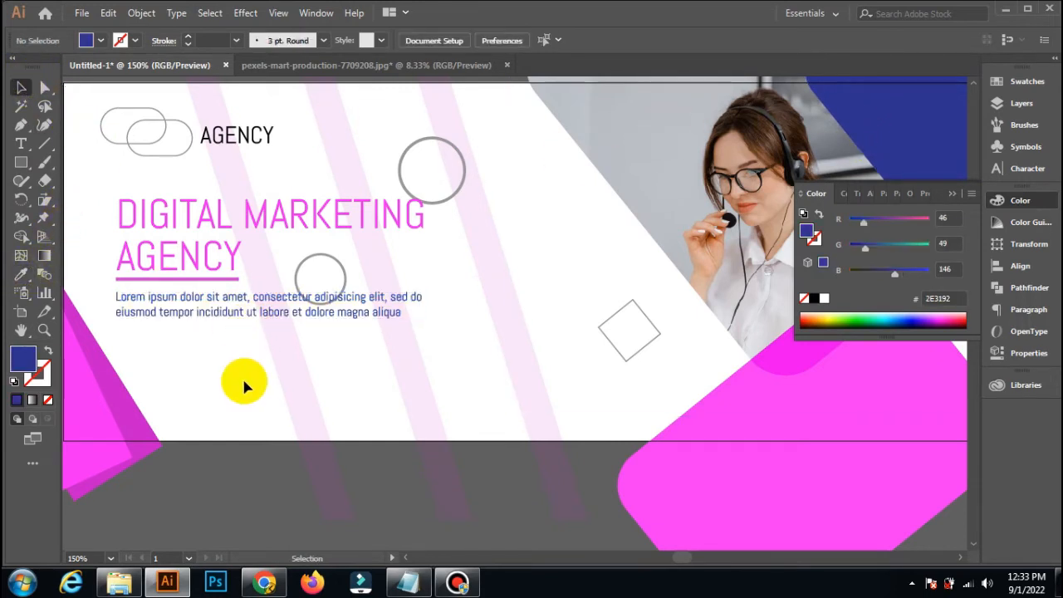
Step: Move the group of four social media icons onto the banner's lower middle and bring it to the front
scroll(250, 378, "up", 3)
left_click_drag(98, 142, 443, 513)
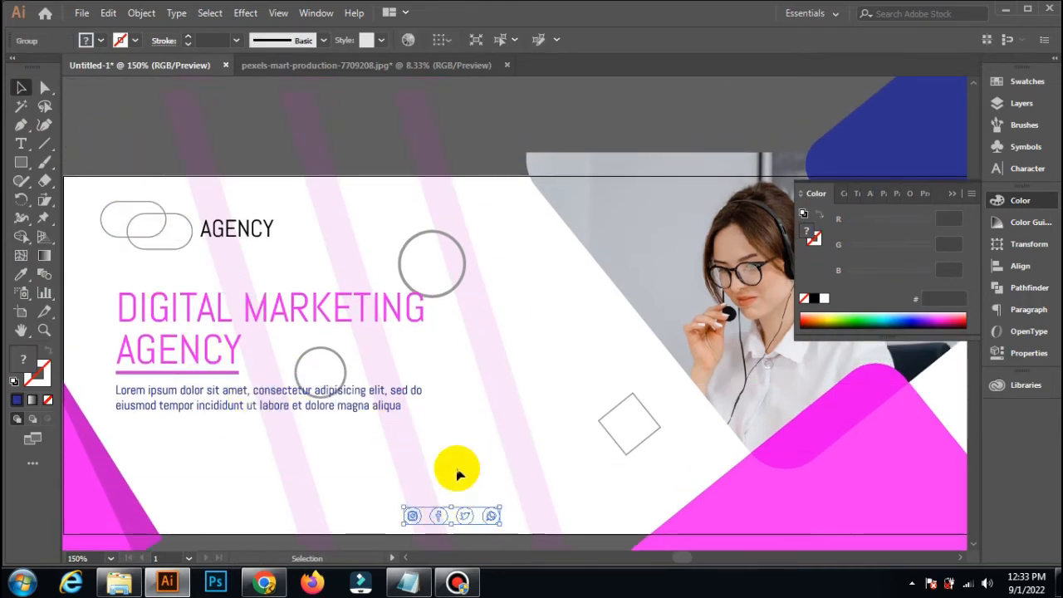
left_click(456, 472)
right_click(462, 517)
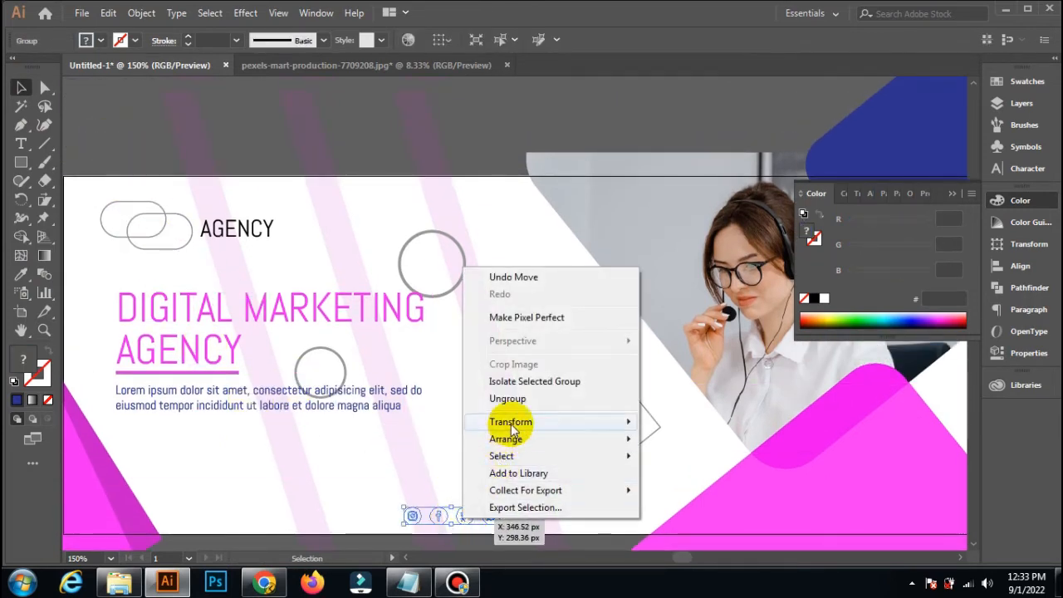
mouse_move(509, 438)
left_click(685, 436)
left_click(582, 502)
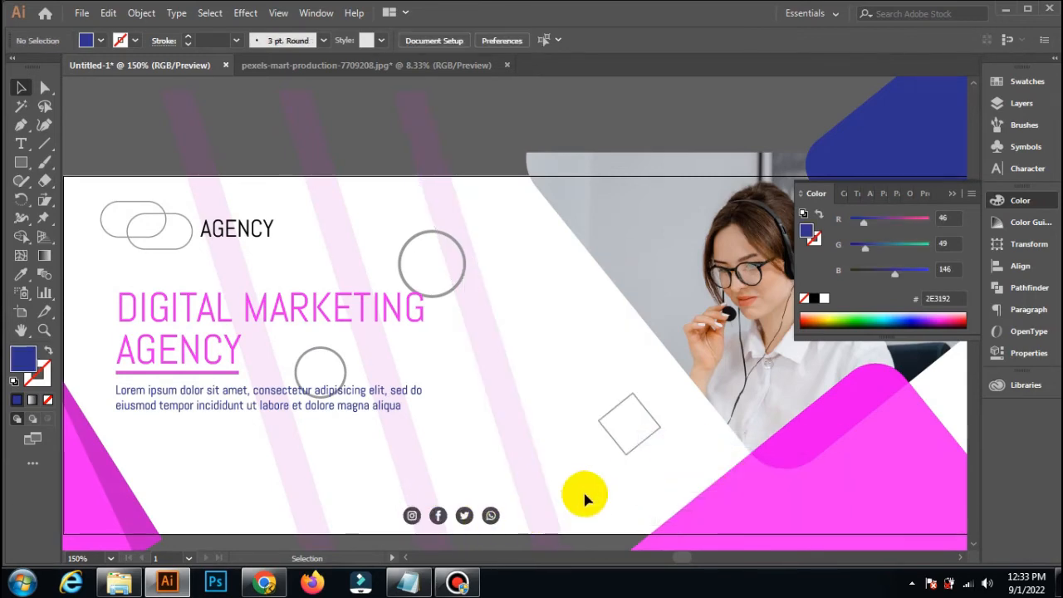
Step: Draw a dark blue rectangle about 72 × 20 px in the empty area below the placeholder paragraph
left_click(20, 144)
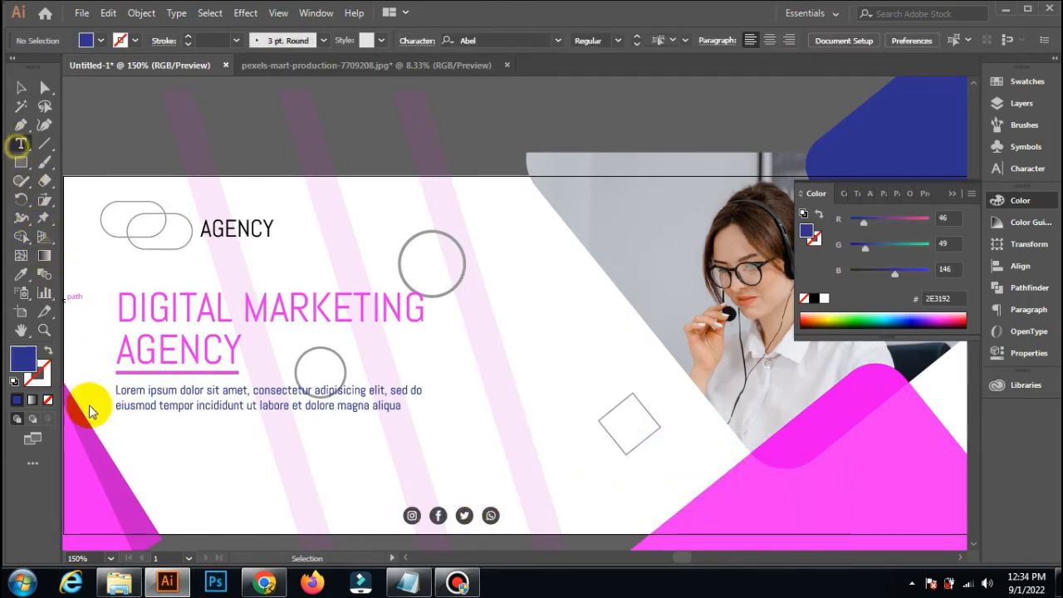
scroll(173, 530, "up", 1)
scroll(173, 530, "down", 1)
scroll(173, 530, "up", 1)
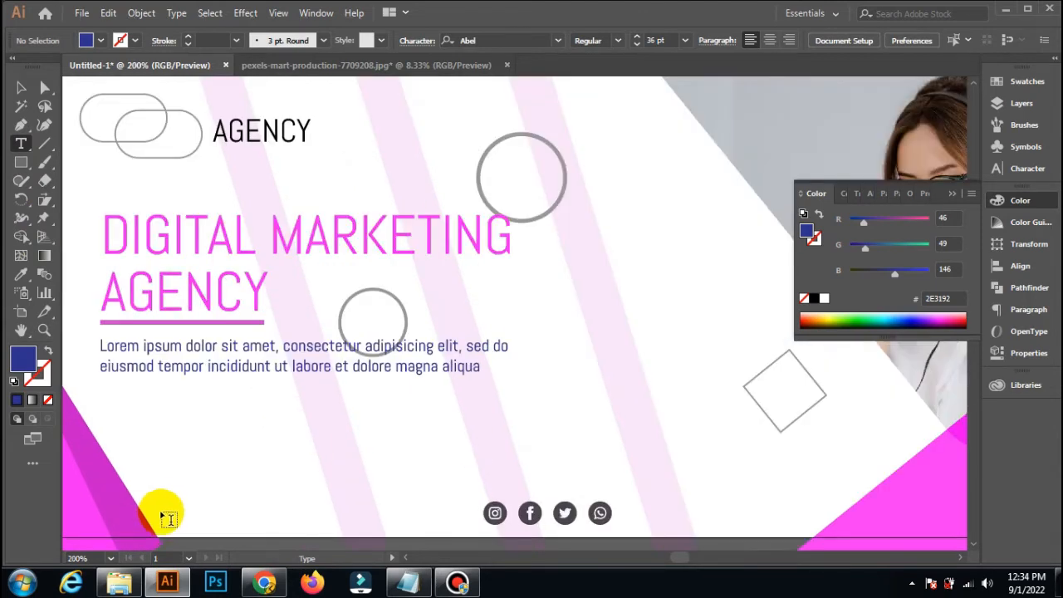
left_click(21, 163)
left_click_drag(197, 443, 308, 473)
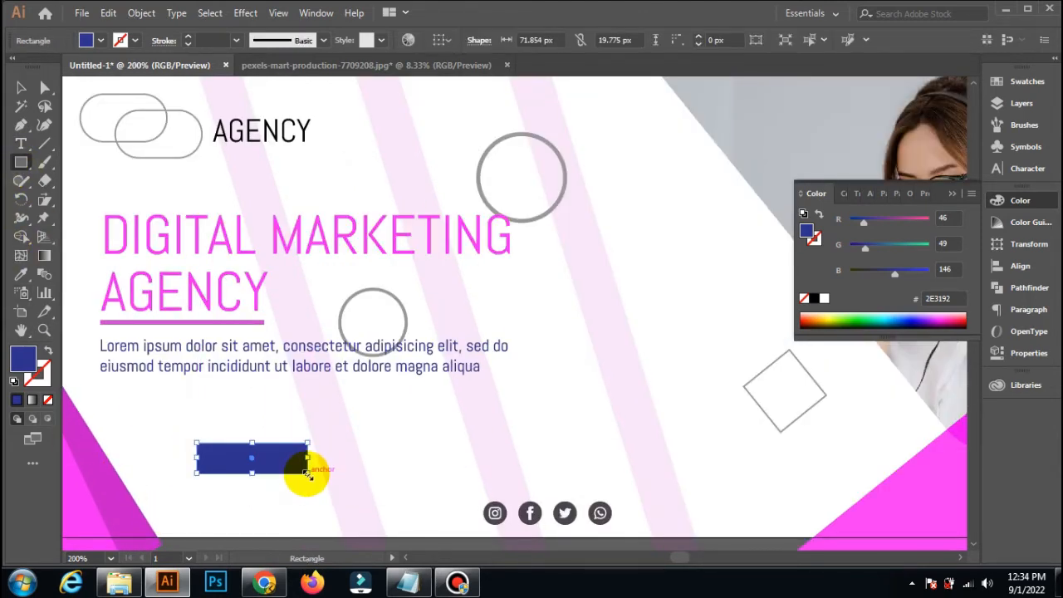
Step: Round all corners of the blue rectangle to about 9.9 px so it forms a pill-shaped button
left_click(45, 88)
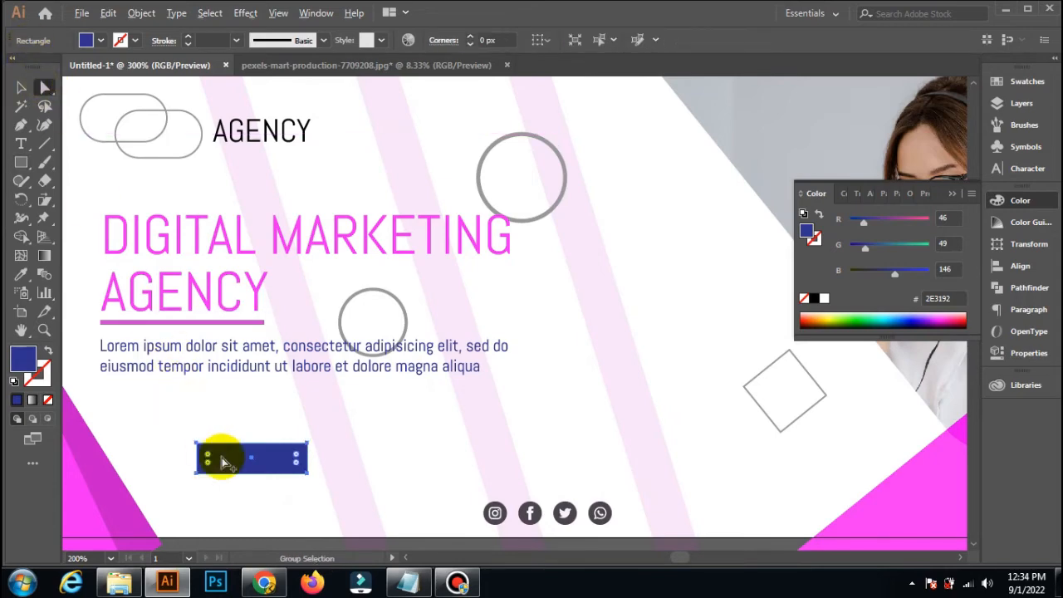
scroll(219, 458, "up", 2)
left_click_drag(211, 469, 209, 468)
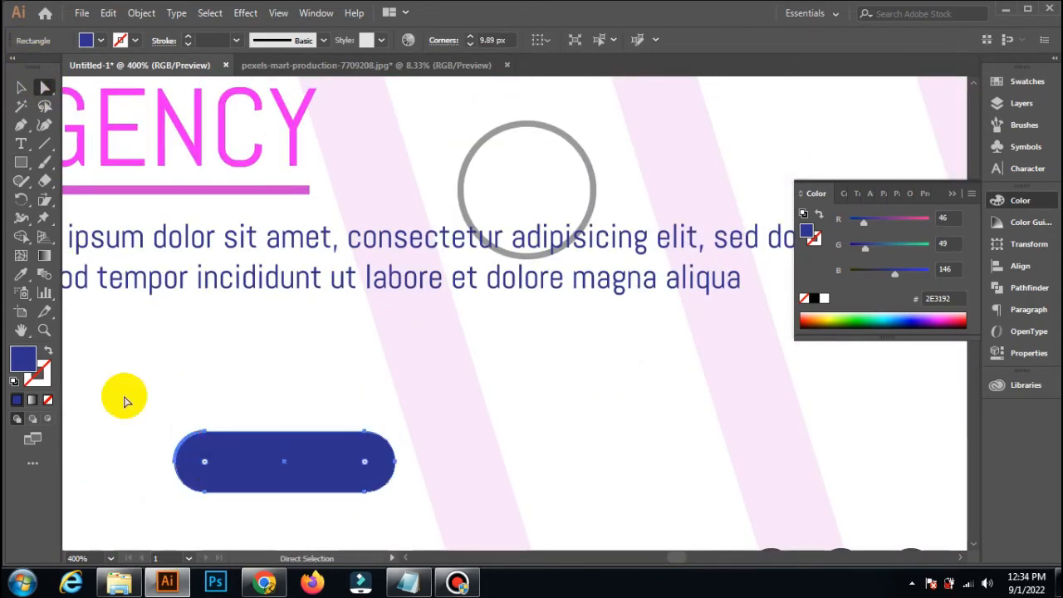
left_click(21, 87)
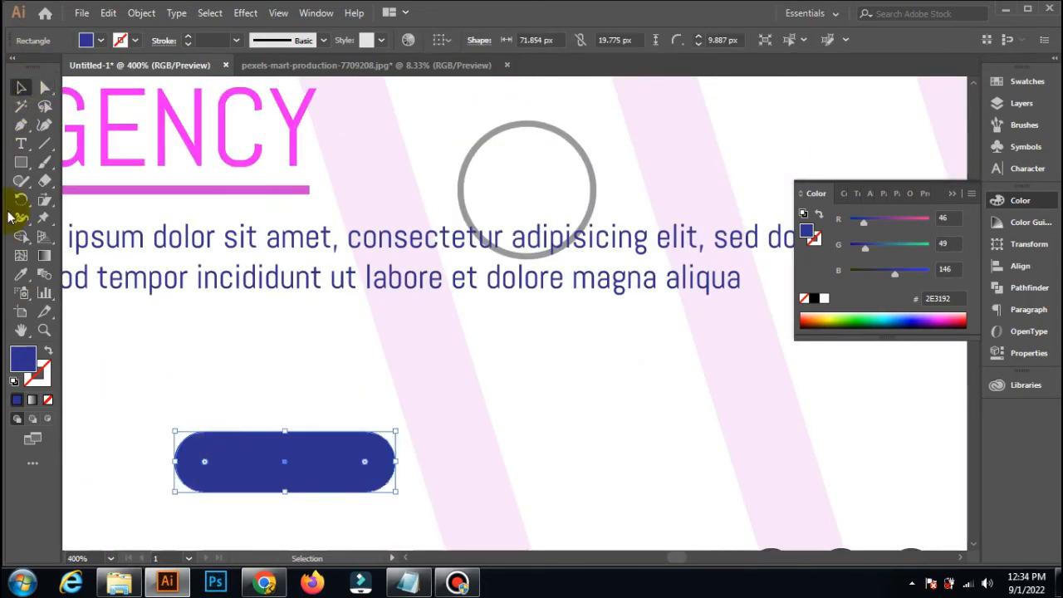
Step: Sample the heading underline's purple-magenta onto the pill button and swap stroke and fill so the button is solid
left_click(21, 273)
left_click(163, 131)
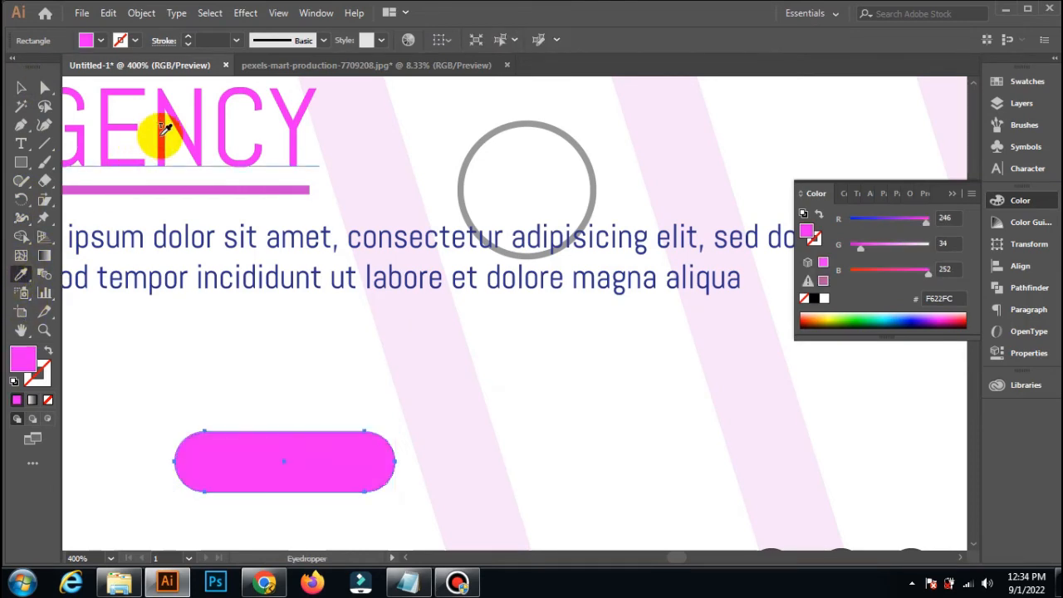
left_click(169, 188)
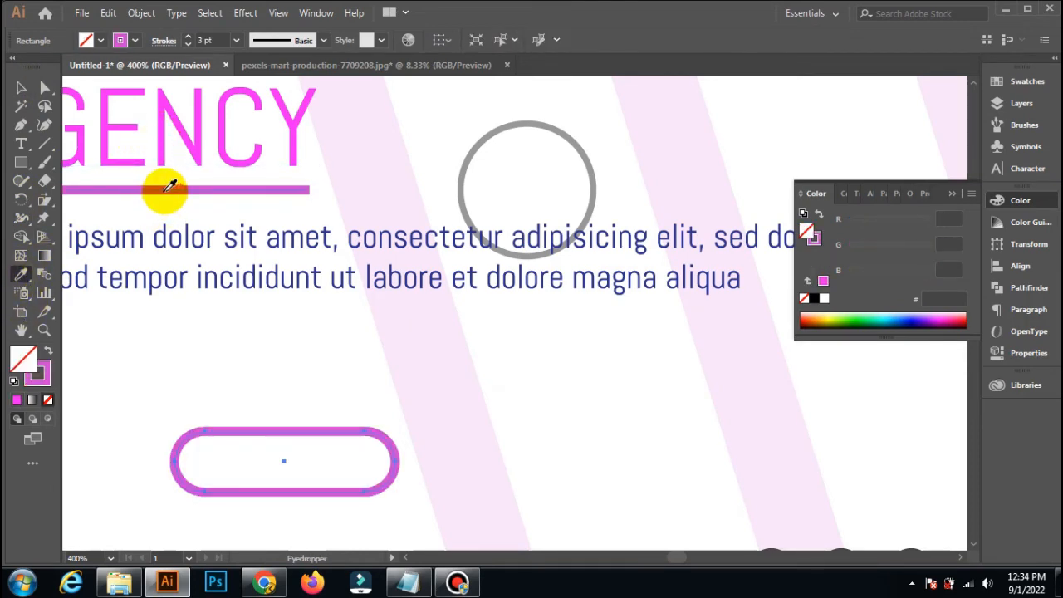
left_click(166, 125)
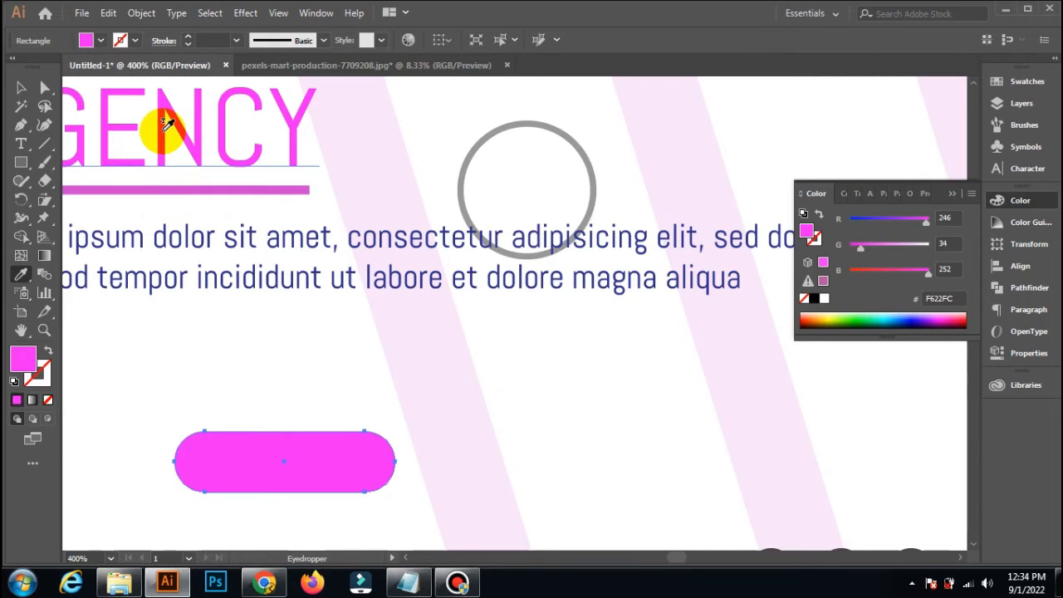
left_click(142, 187)
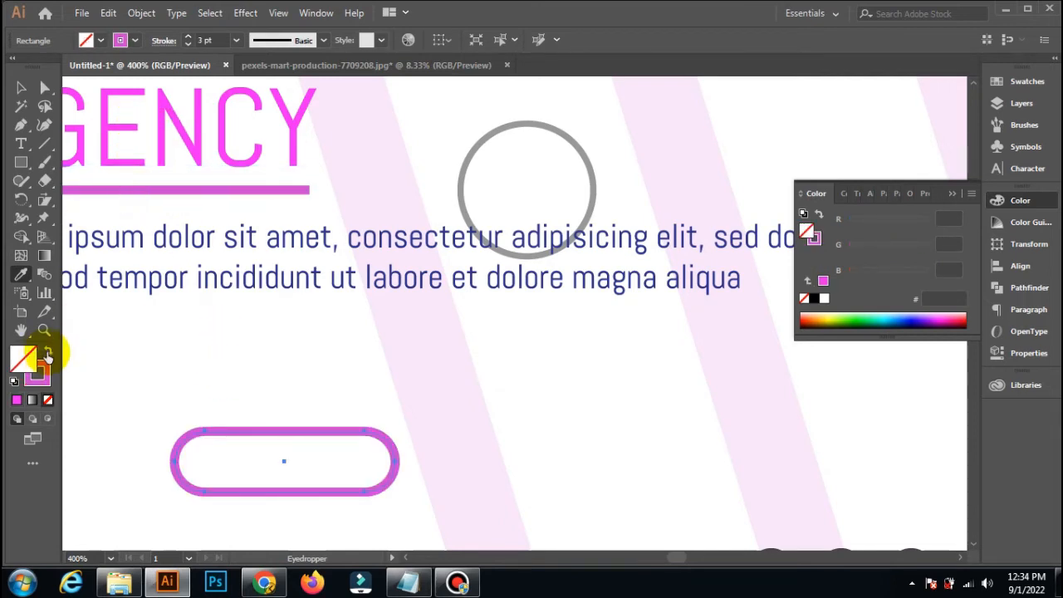
left_click(48, 354)
left_click(21, 87)
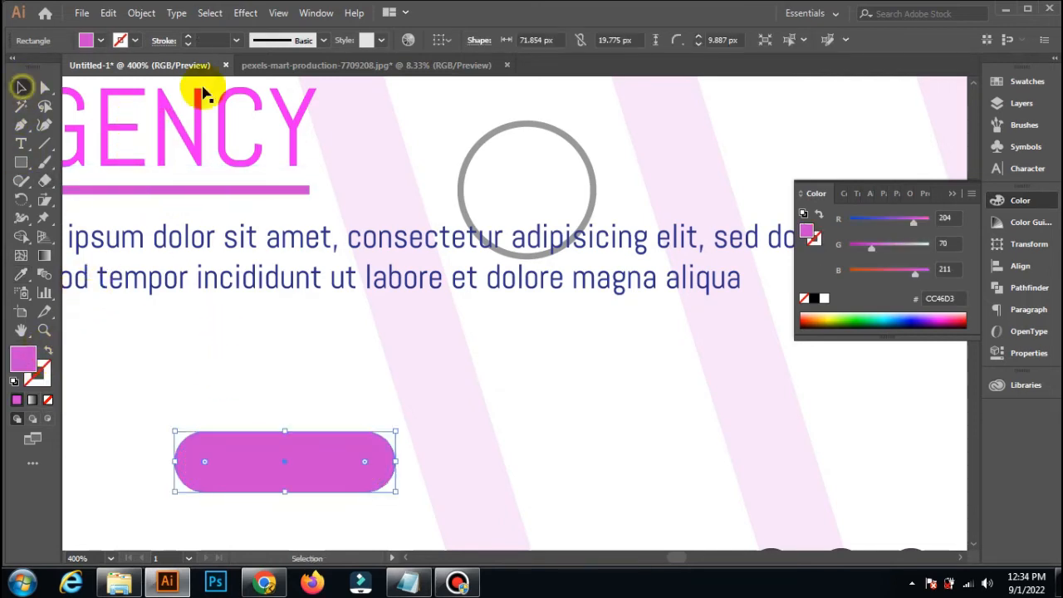
left_click(276, 353)
Step: Add the text "JOIN US" over the pill button and set its font size to 10 pt
left_click(21, 144)
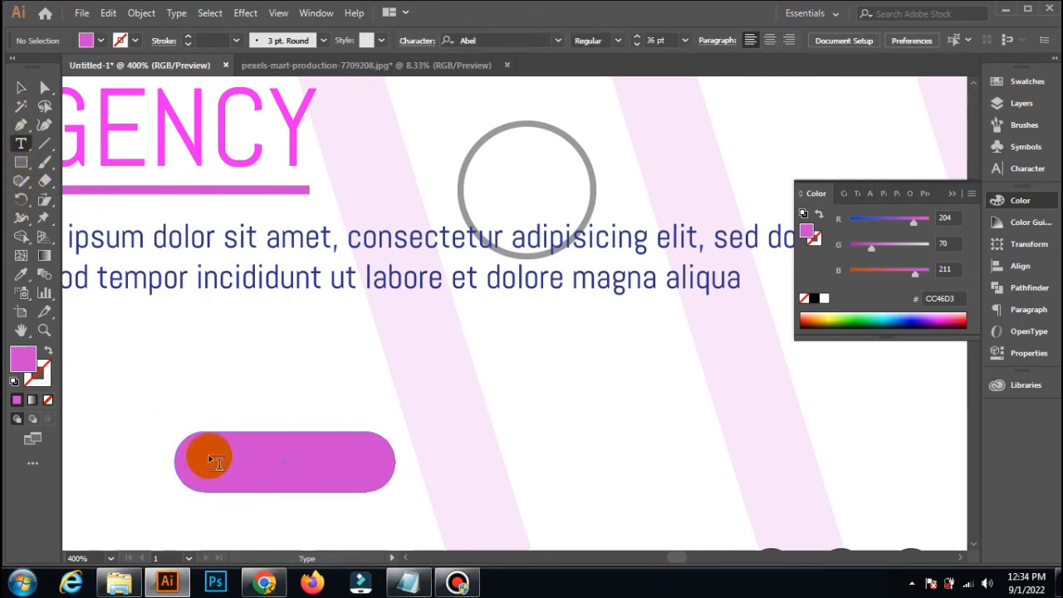
left_click(210, 461)
type("k")
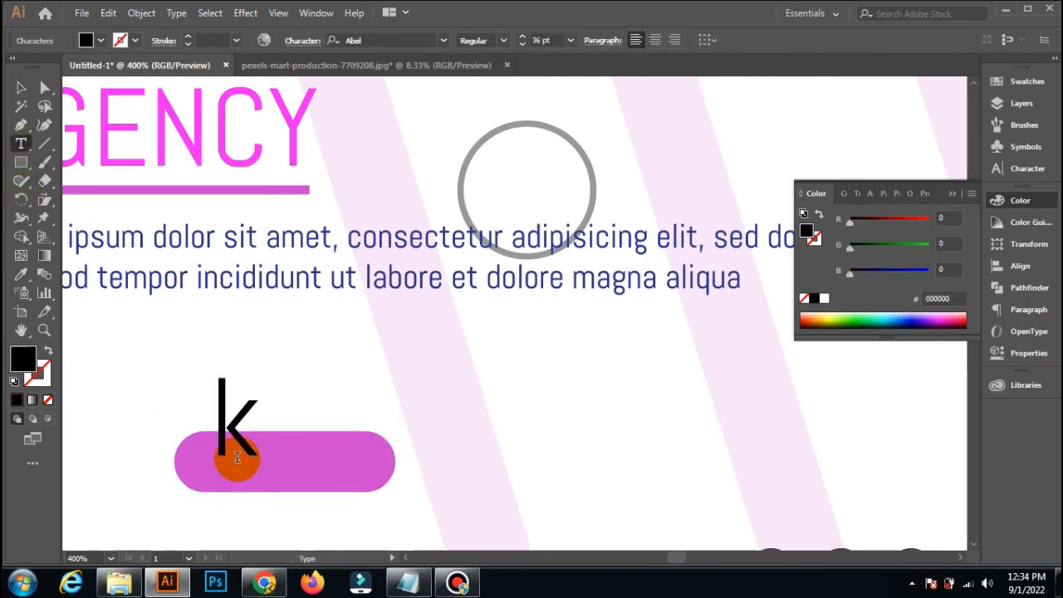
type("JOIN US")
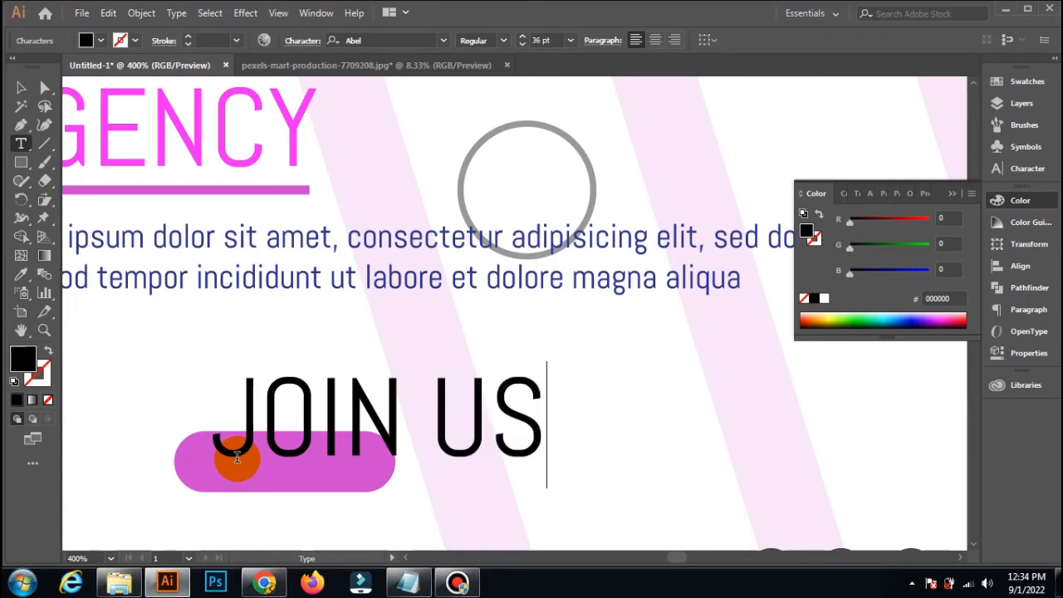
key("ctrl+a")
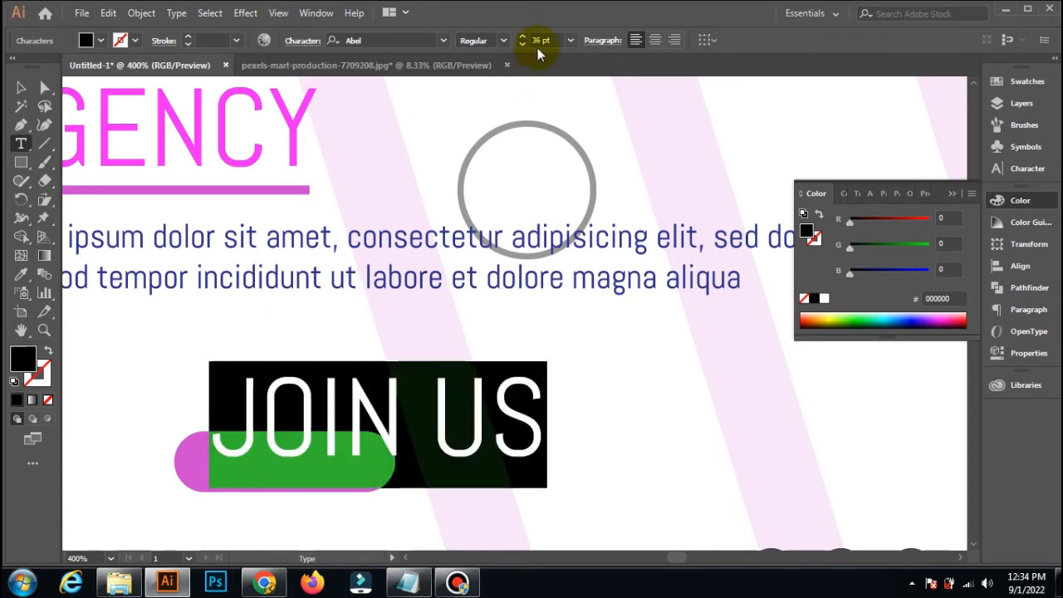
left_click(570, 40)
left_click(591, 146)
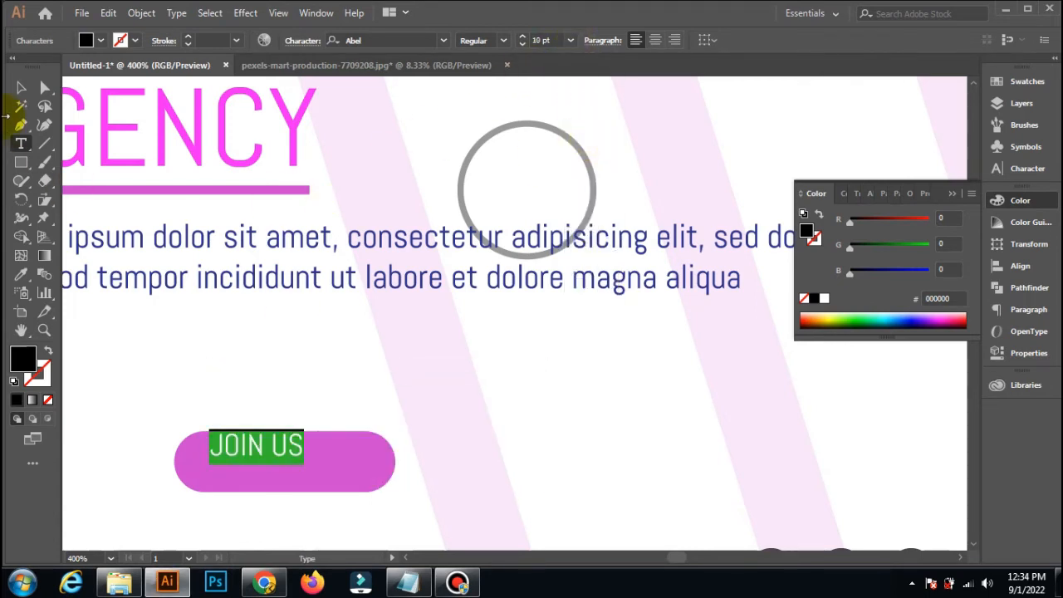
Step: Enlarge the "JOIN US" label to 12 pt and center it on the pill button
left_click(21, 87)
left_click_drag(249, 449, 280, 468)
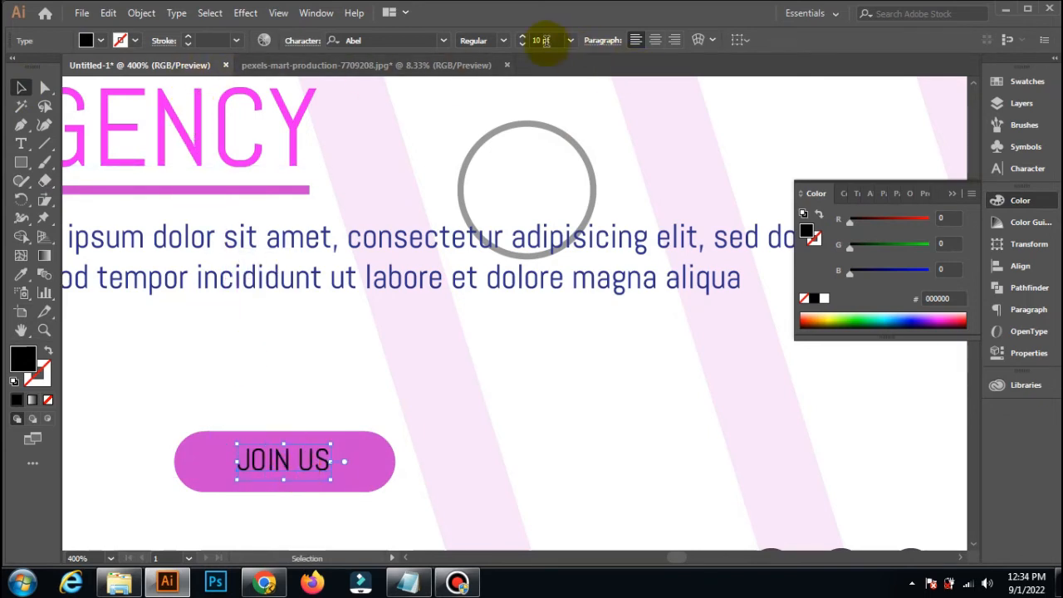
left_click(572, 42)
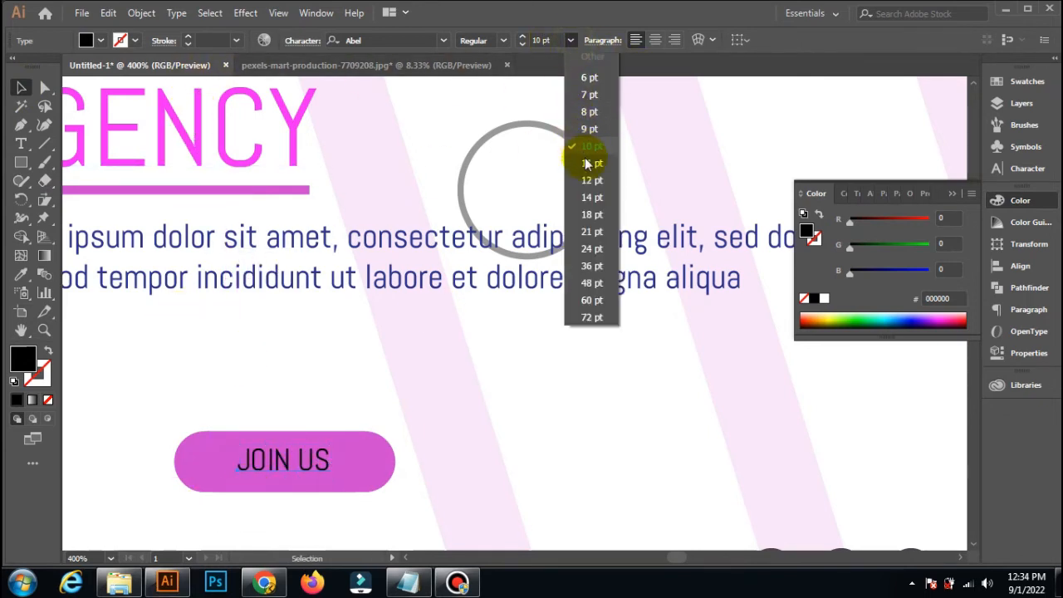
left_click(589, 178)
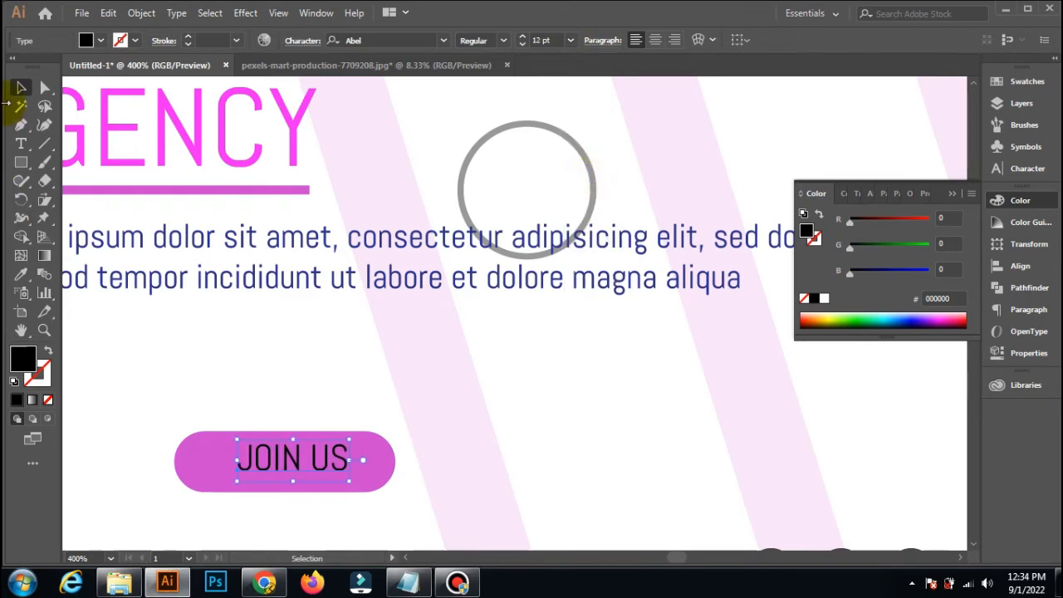
mouse_move(296, 453)
left_mouse_down()
mouse_move(278, 461)
mouse_move(287, 460)
left_mouse_up()
left_click(324, 461)
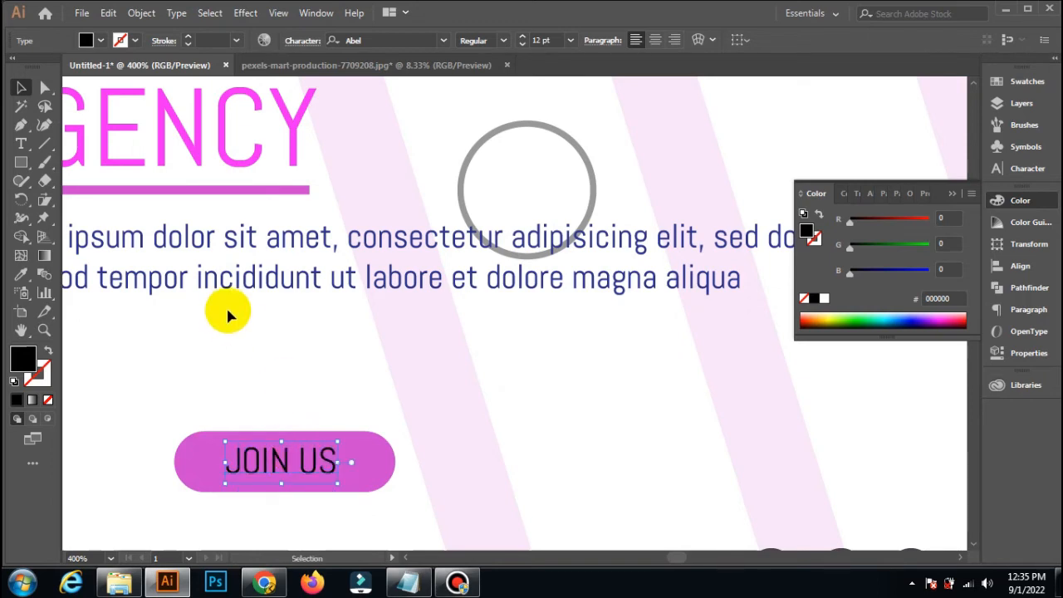
Step: Fill the "JOIN US" label with white
left_click(86, 40)
left_click(35, 66)
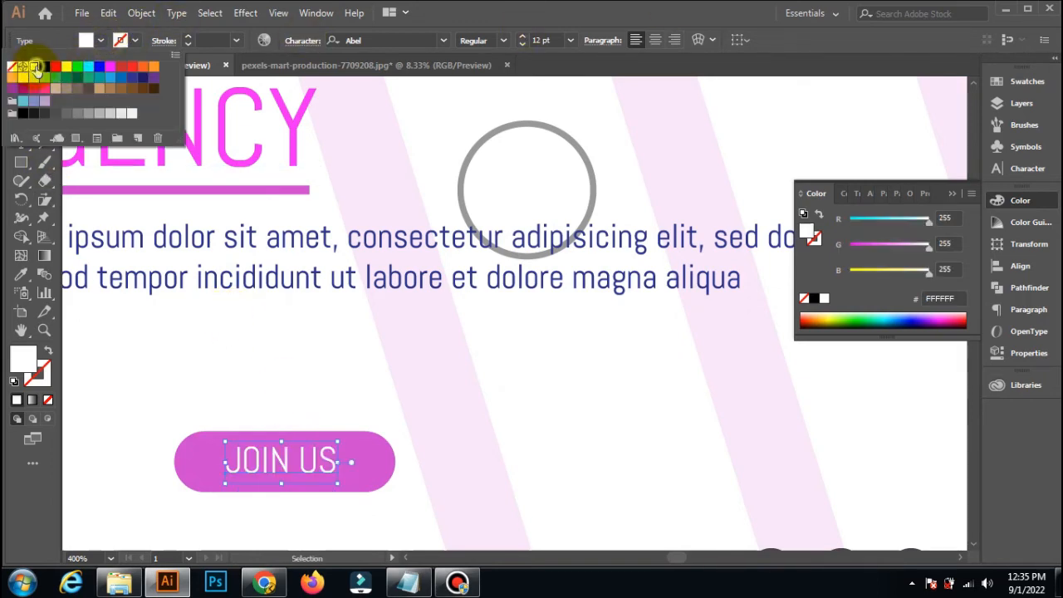
scroll(262, 366, "down", 2)
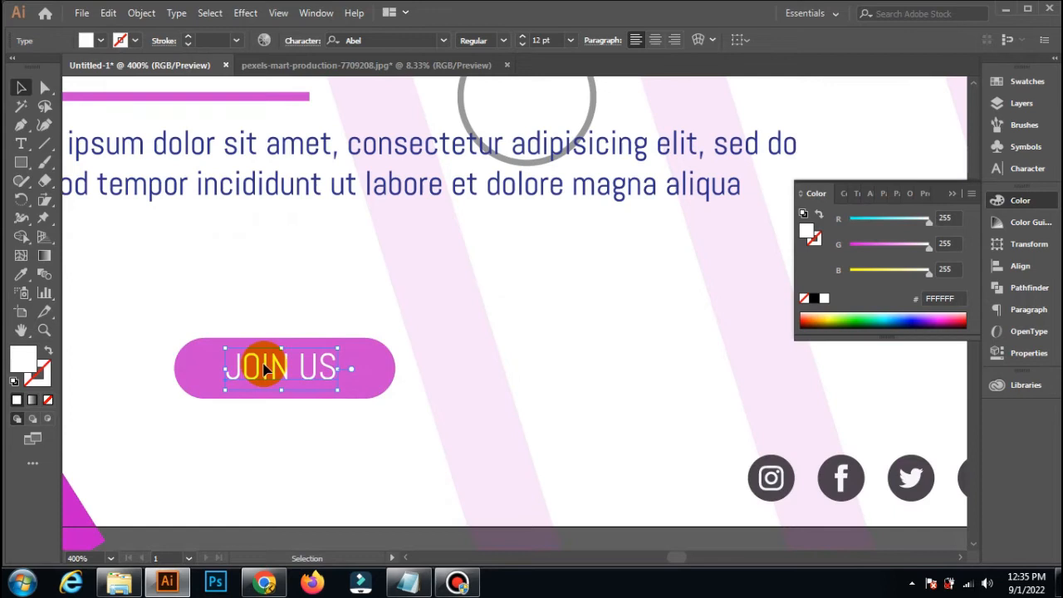
left_click(21, 143)
left_click(179, 477)
type("WWW.WEBSITE.COM")
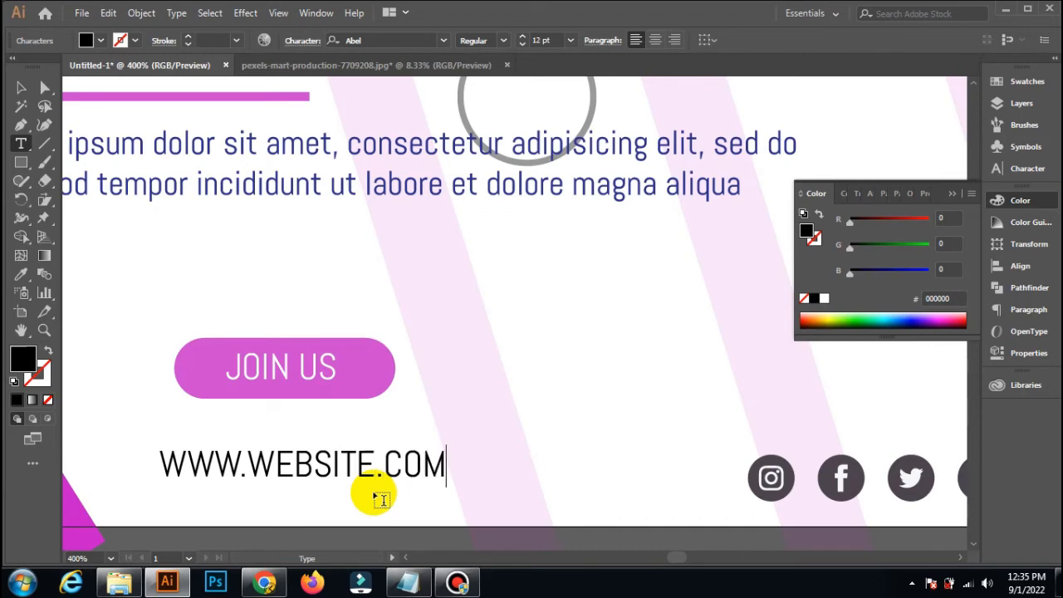
scroll(249, 465, "down", 5)
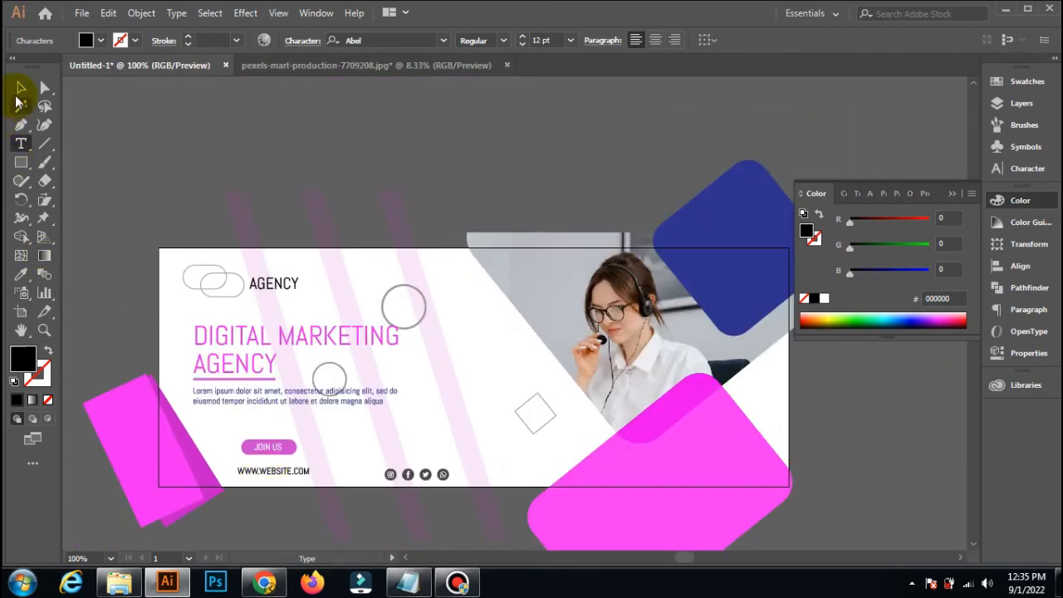
left_click(21, 88)
left_click(290, 493)
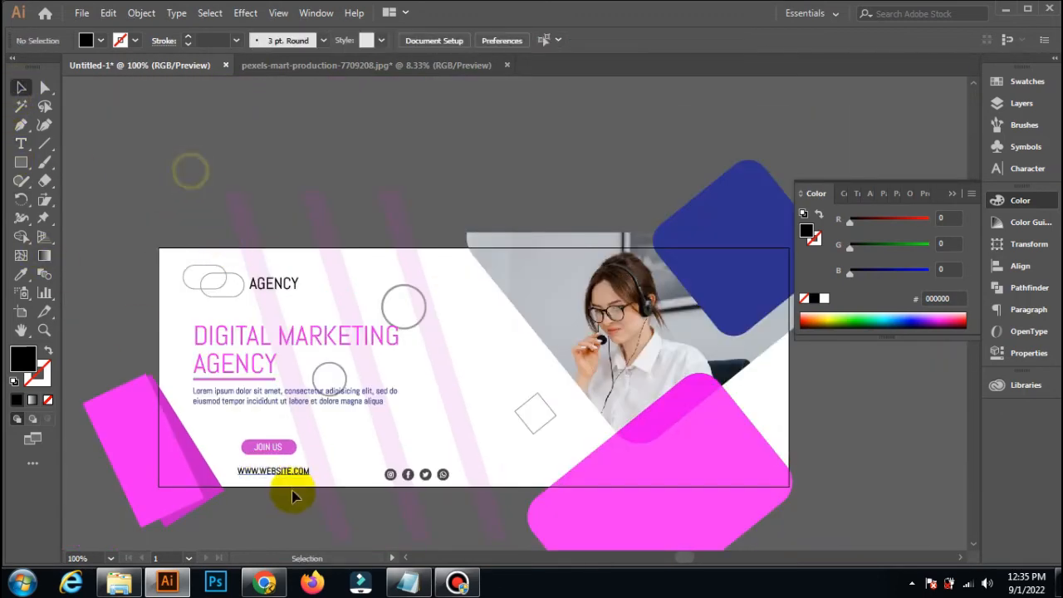
left_click_drag(275, 449, 306, 452)
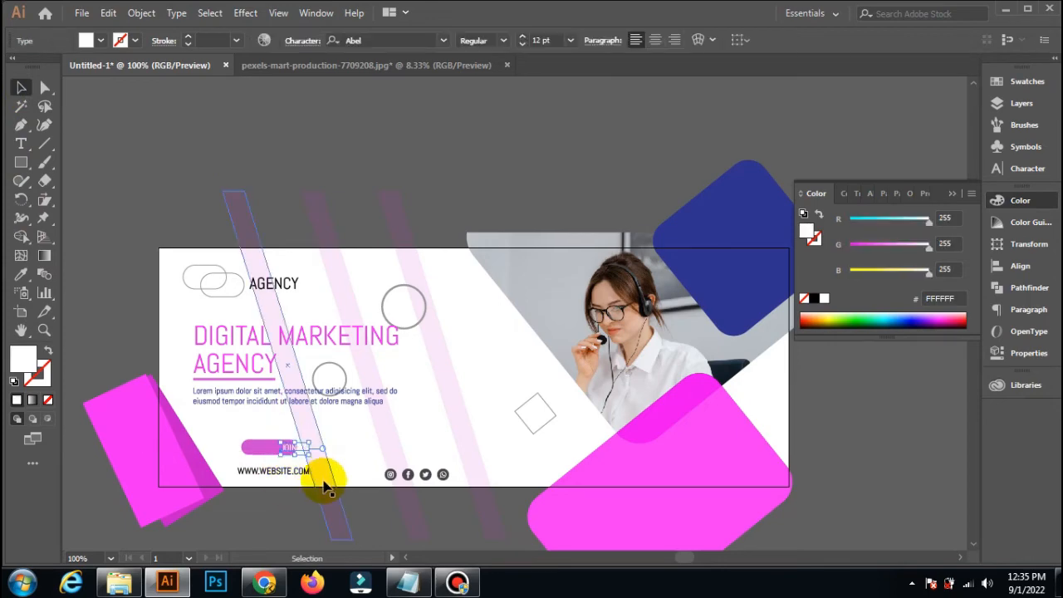
scroll(325, 488, "up", 4)
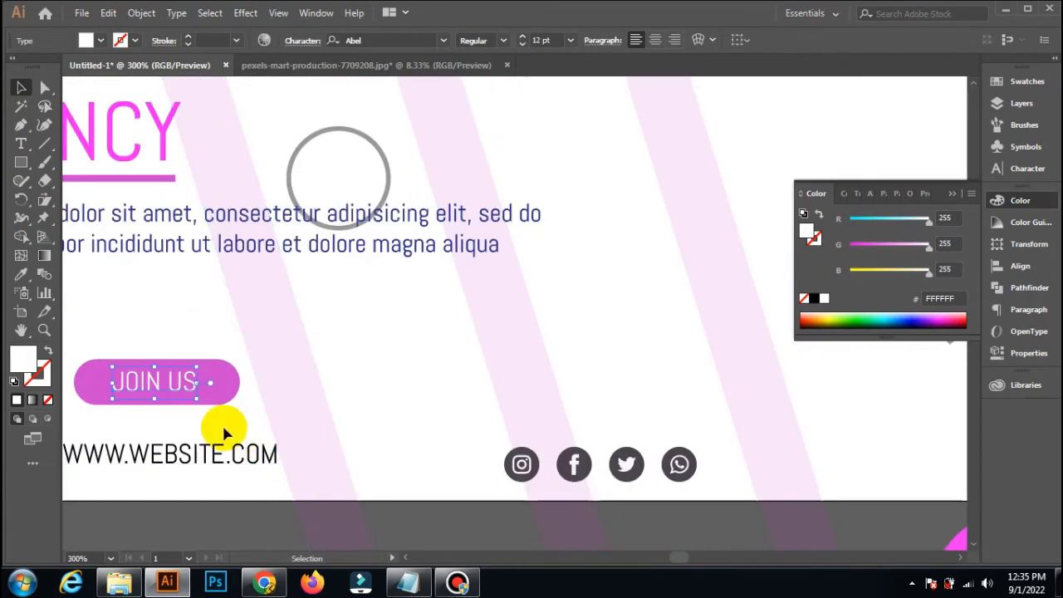
left_click(175, 397)
left_click(175, 388, "shift")
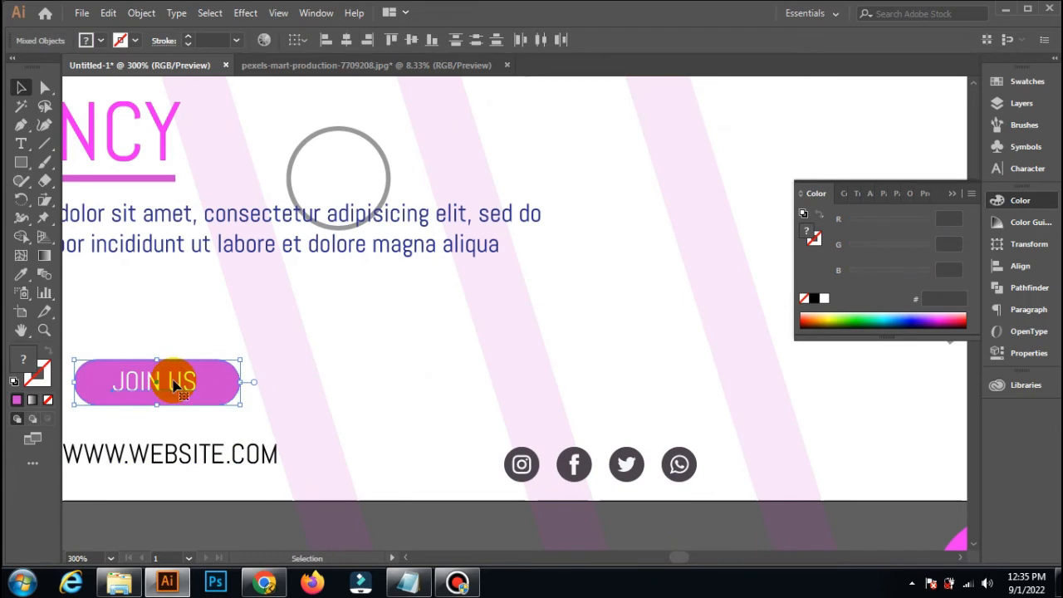
left_click(191, 404)
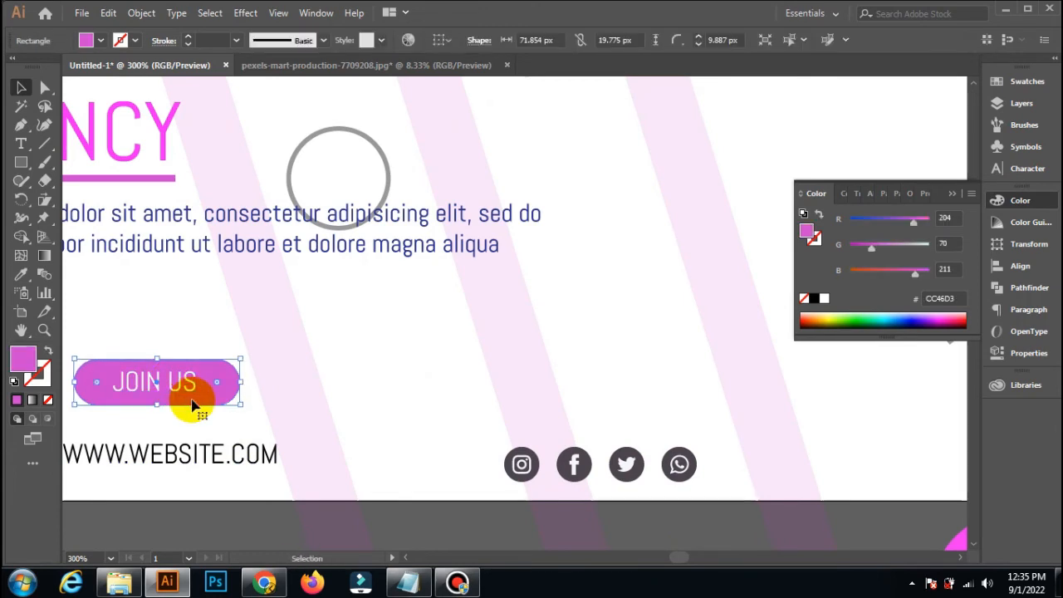
left_click_drag(190, 404, 251, 407)
key("ctrl+z")
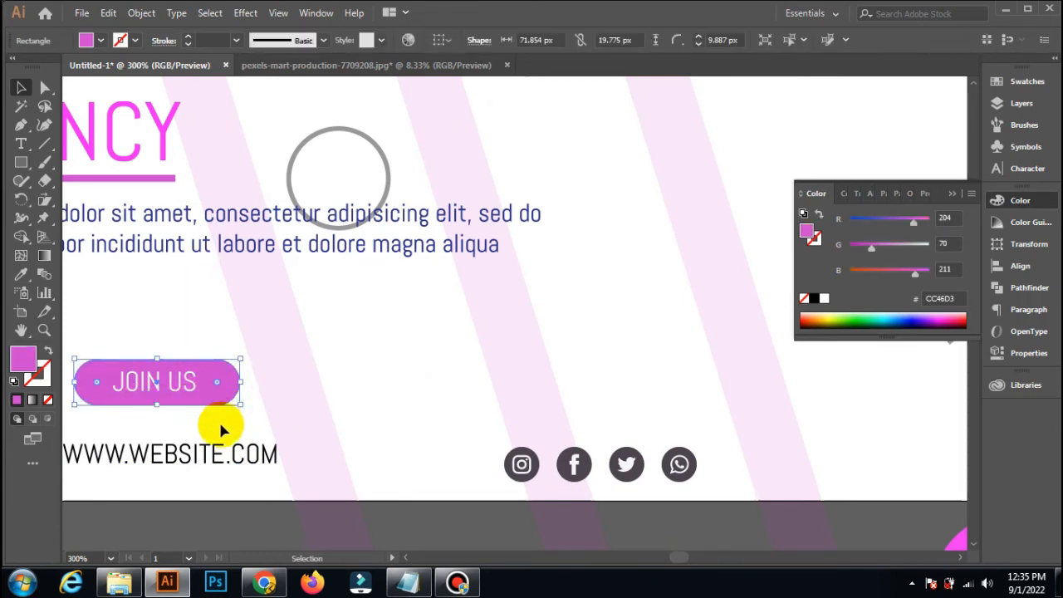
Step: Move the pill button together with its "JOIN US" label to the right and slightly down
left_click(219, 427)
left_click(160, 394)
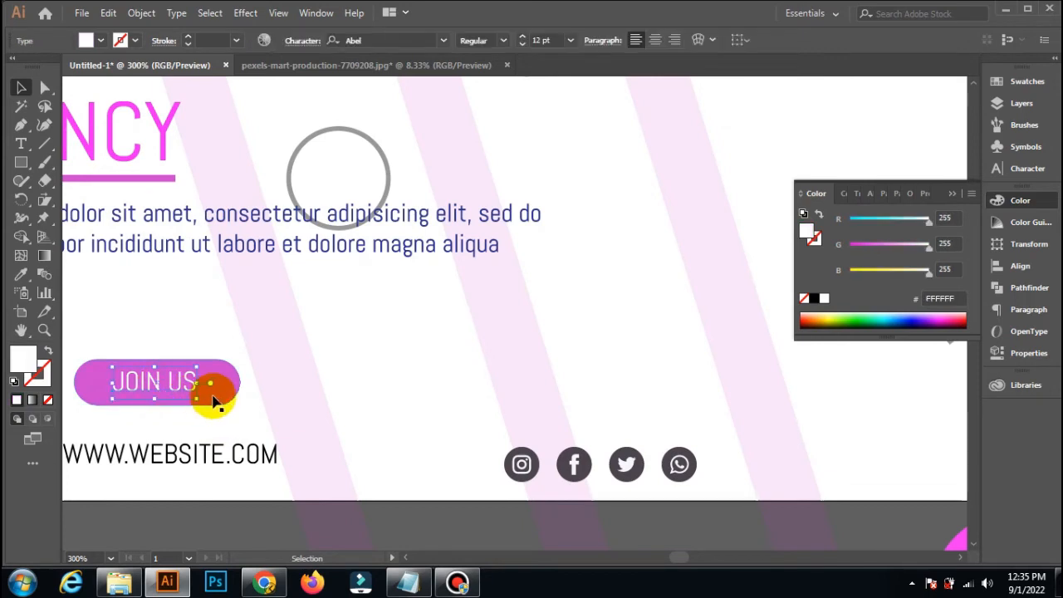
left_click(214, 387, "shift")
left_click_drag(216, 389, 336, 408)
left_click(161, 465)
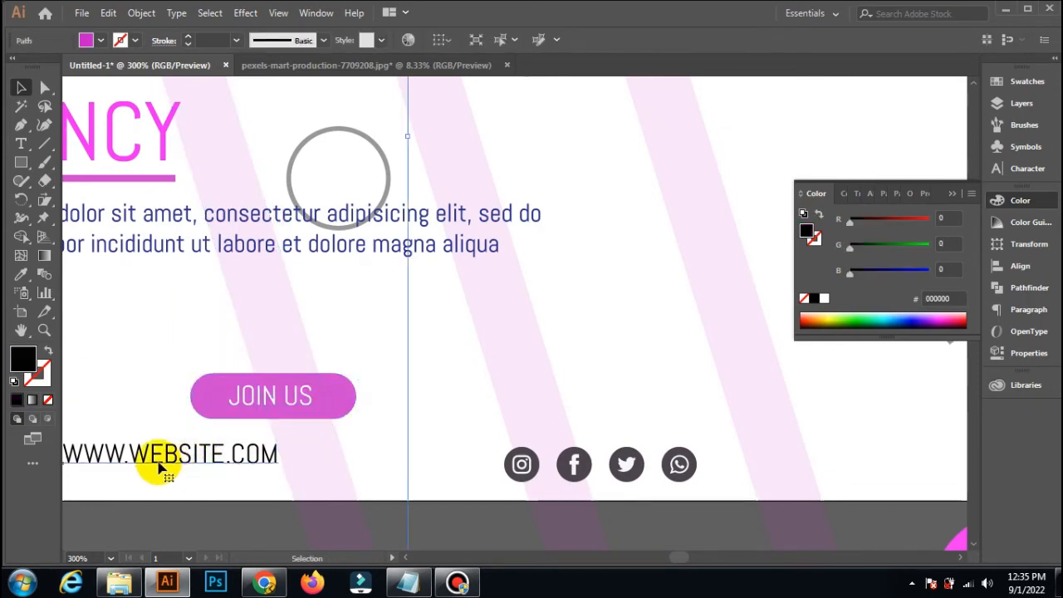
left_click_drag(161, 465, 250, 475)
left_click(221, 523)
Step: Lower the pill button and its "JOIN US" label together so they sit closer to the website address
left_click(260, 429)
left_click(259, 412)
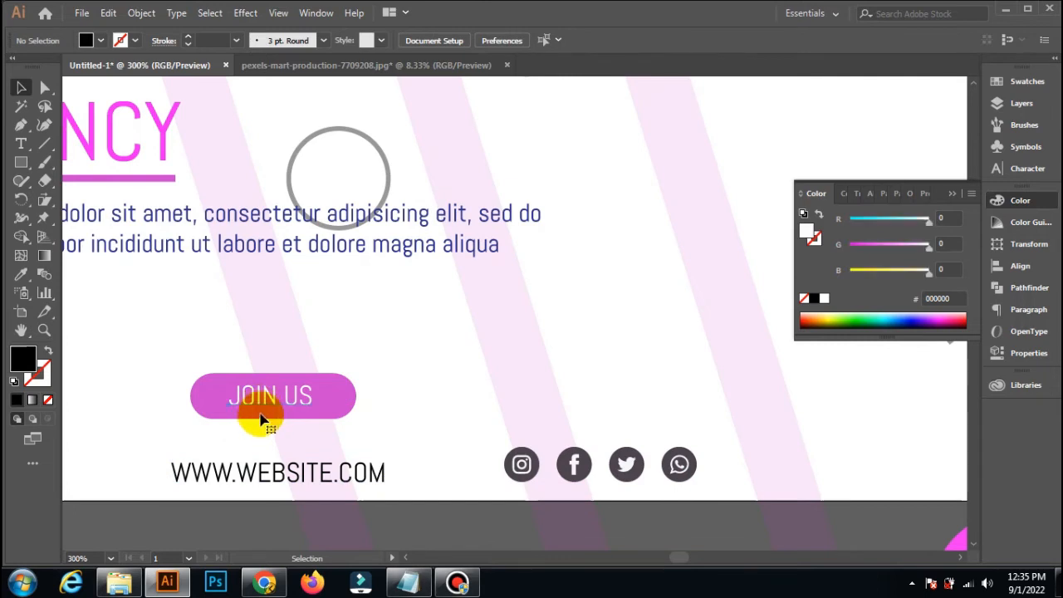
left_click(208, 399, "shift")
left_click_drag(221, 406, 220, 431)
left_click(171, 371)
Step: Add the text "/BRANDNAME" at 12 pt beside the WhatsApp icon
scroll(297, 460, "right", 6)
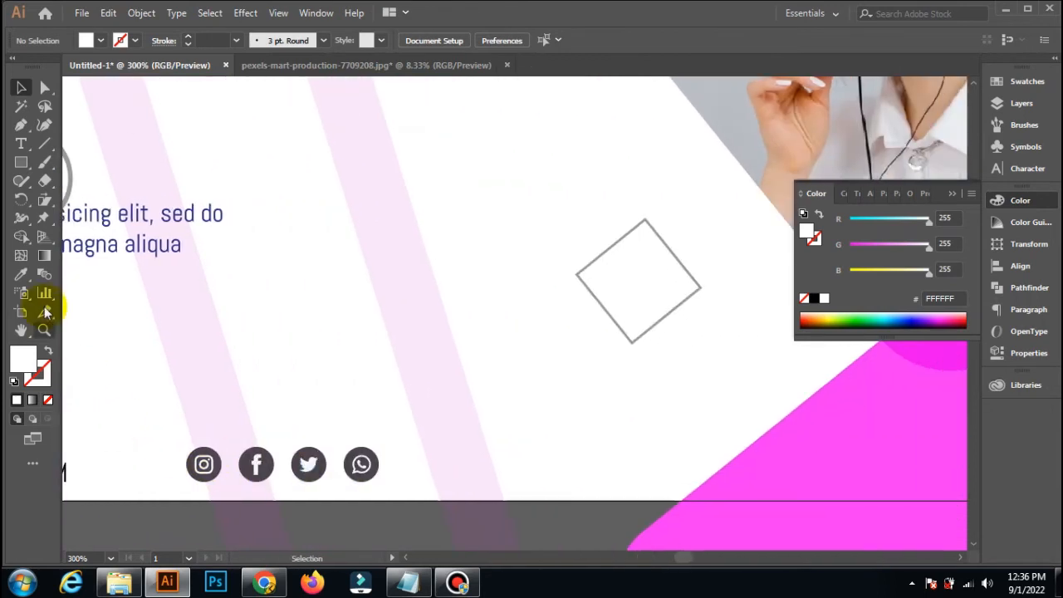
left_click(21, 143)
left_click(404, 458)
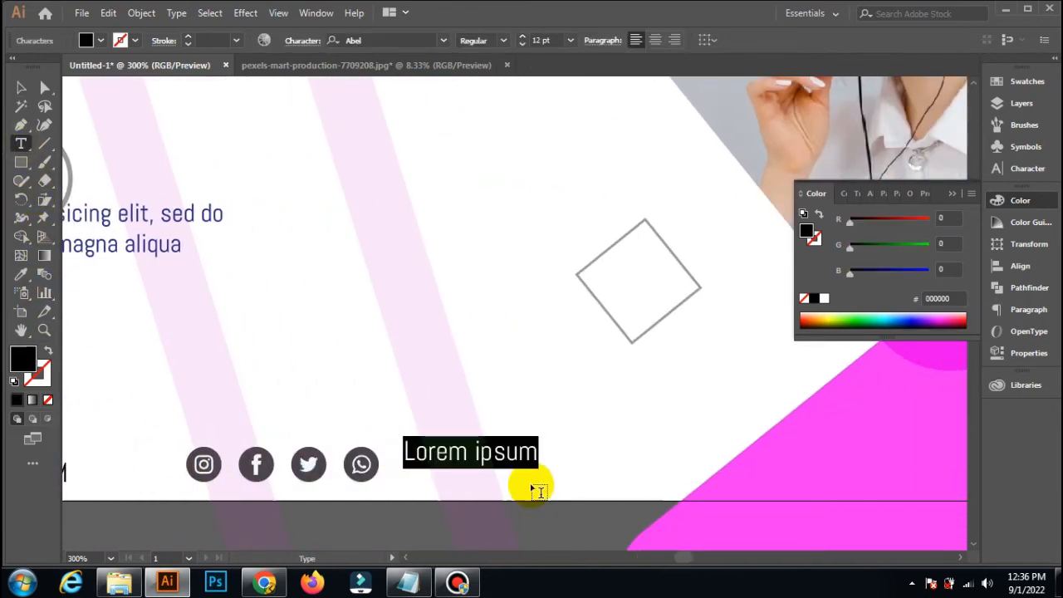
type("/BRANDNAME")
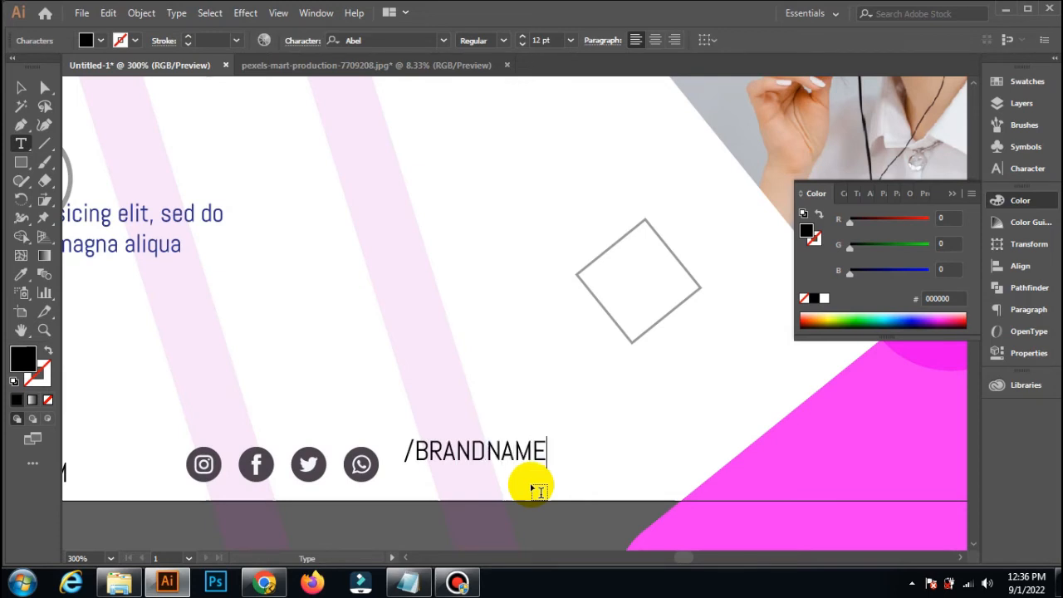
left_click(20, 87)
Step: Reposition the "/BRANDNAME" text so it lines up vertically with the row of social icons
left_click(196, 258)
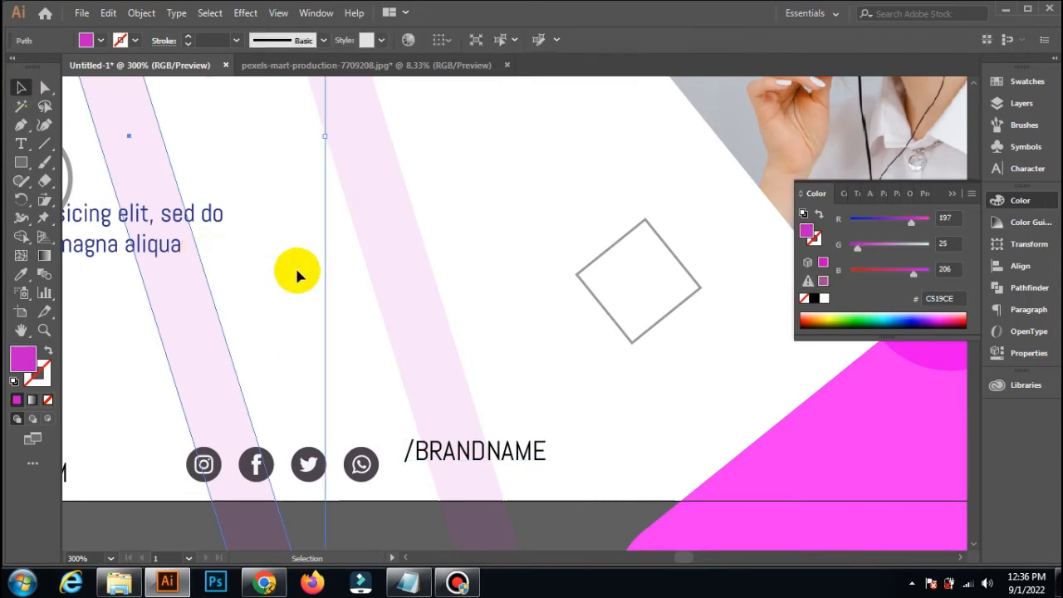
left_click(335, 285)
mouse_move(438, 469)
left_mouse_down()
mouse_move(439, 491)
mouse_move(445, 473)
left_mouse_up()
left_click(613, 454)
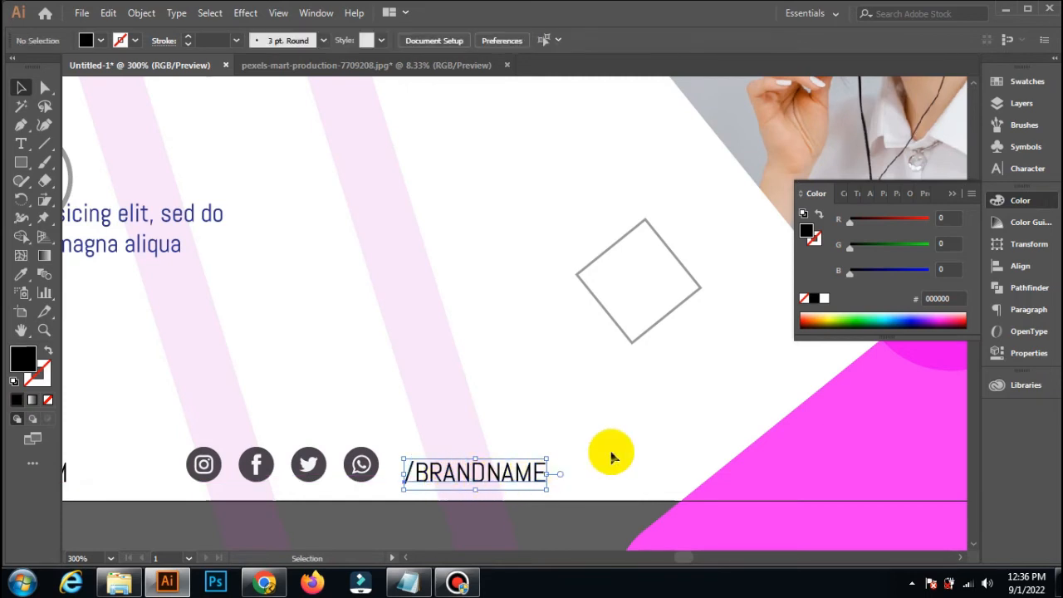
scroll(496, 489, "right", 3)
scroll(391, 473, "left", 7)
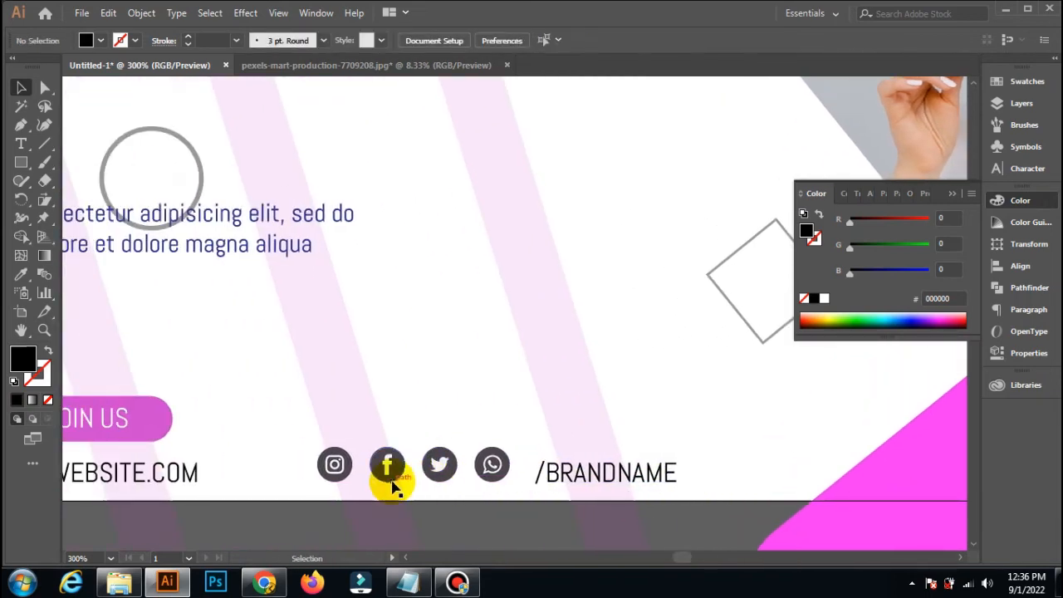
left_click_drag(573, 475, 587, 466)
left_click(473, 356)
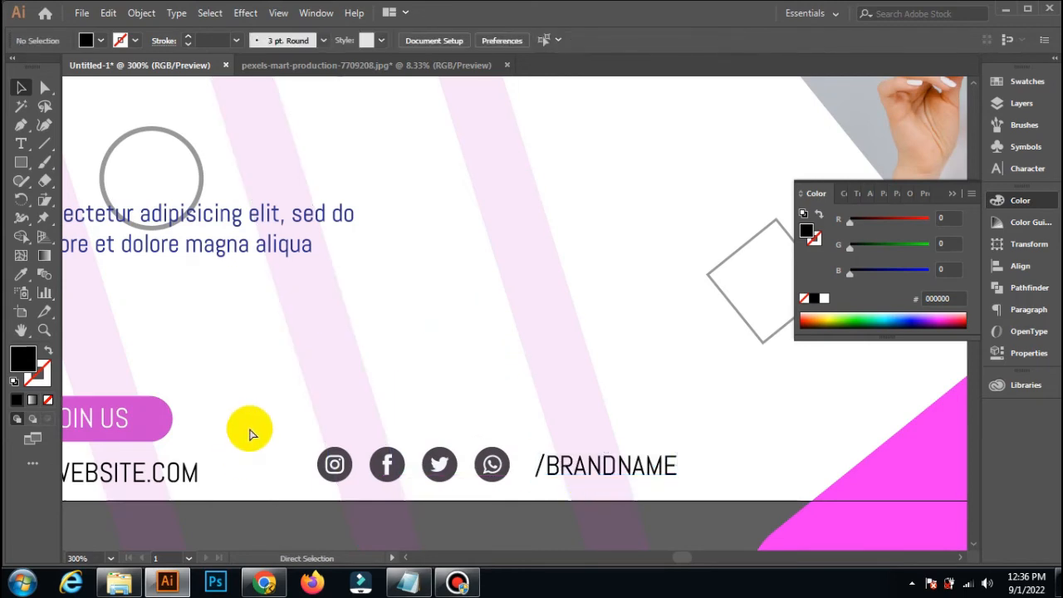
scroll(178, 484, "left", 1)
left_click_drag(178, 484, 180, 478)
left_click(275, 422)
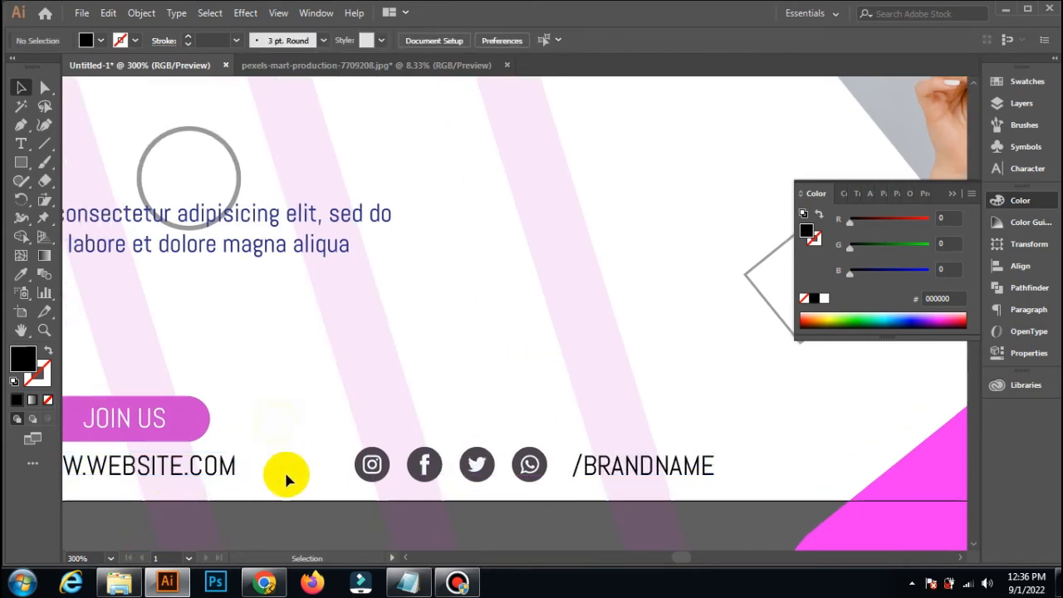
right_click(212, 481)
left_click(254, 274)
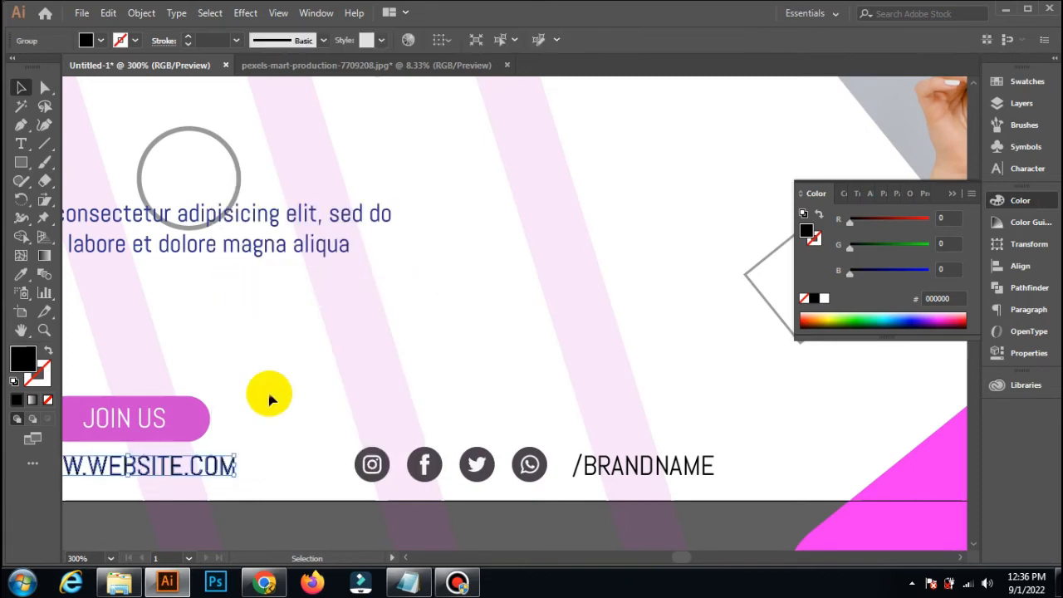
left_click(266, 396)
mouse_move(194, 472)
left_mouse_down()
mouse_move(190, 487)
mouse_move(188, 471)
left_mouse_up()
left_click(256, 453)
Step: Convert "/BRANDNAME" to outlines and move it slightly closer to the WhatsApp icon, level with the icon row
scroll(271, 479, "right", 4)
scroll(271, 479, "left", 10)
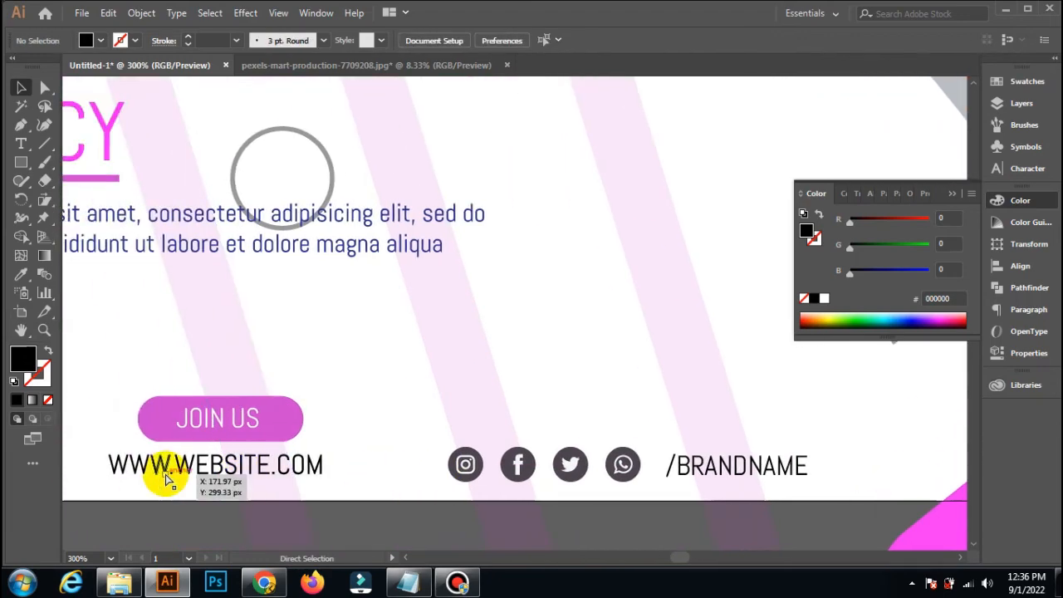
left_click(771, 477)
right_click(751, 163)
left_click(823, 275)
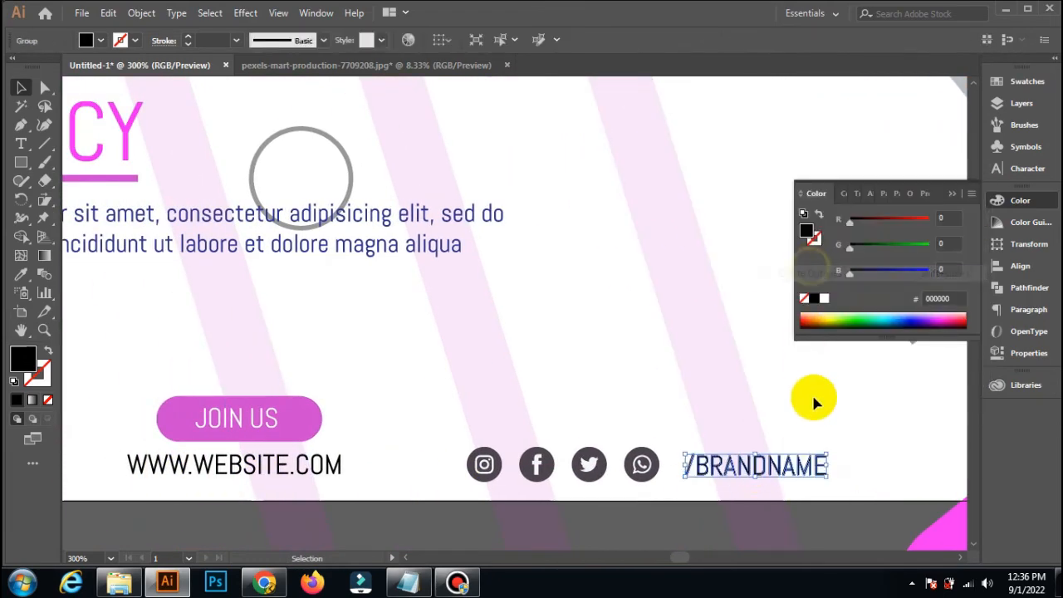
left_click(810, 415)
left_click_drag(797, 467, 790, 465)
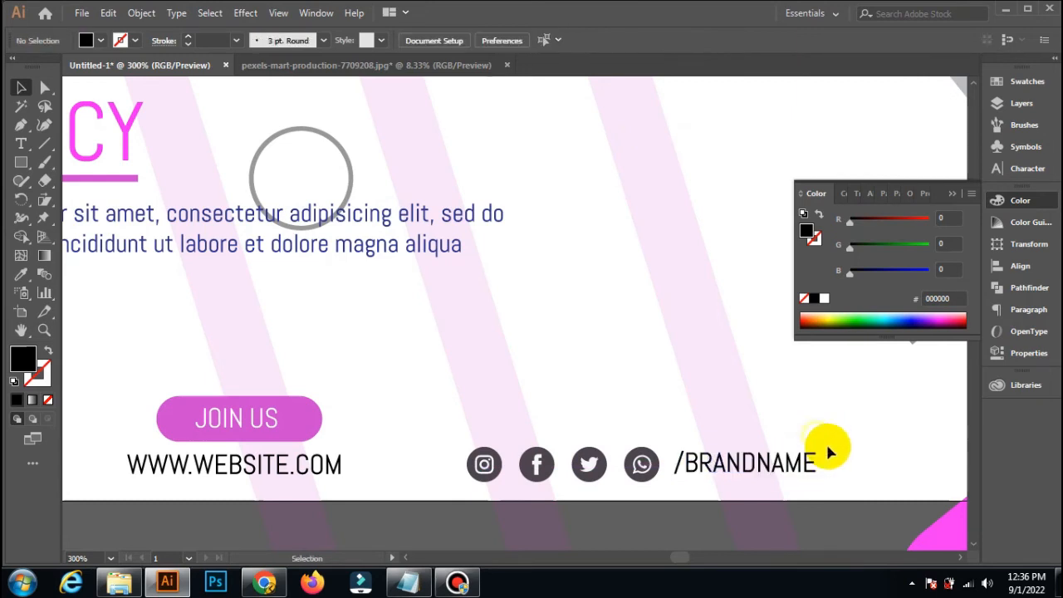
left_click_drag(718, 462, 725, 469)
left_click(625, 393)
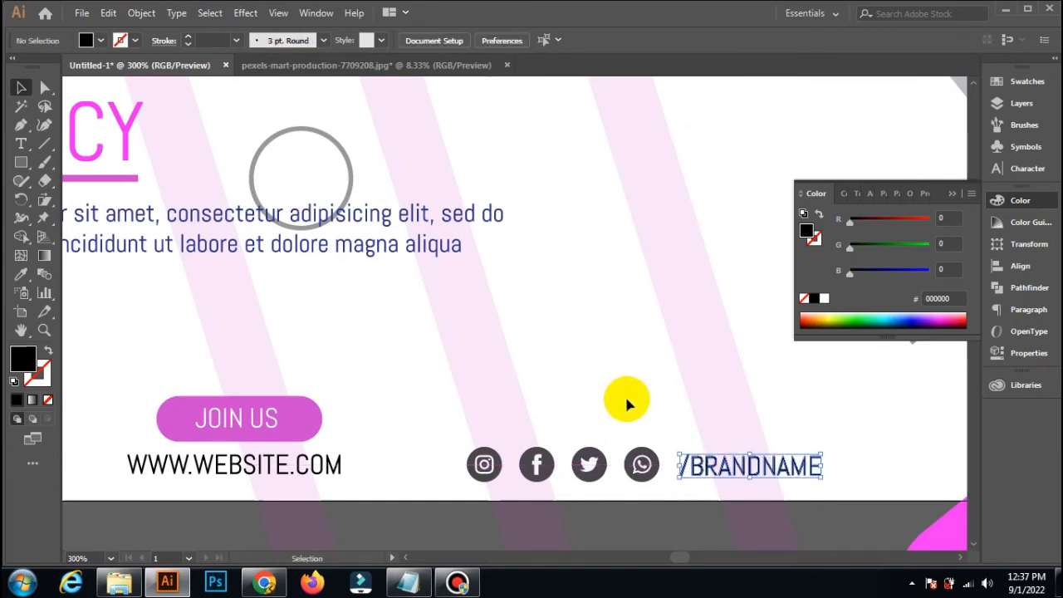
Step: Ungroup the row of social icons into separate icons
left_click(481, 468)
scroll(482, 474, "right", 3)
right_click(483, 480)
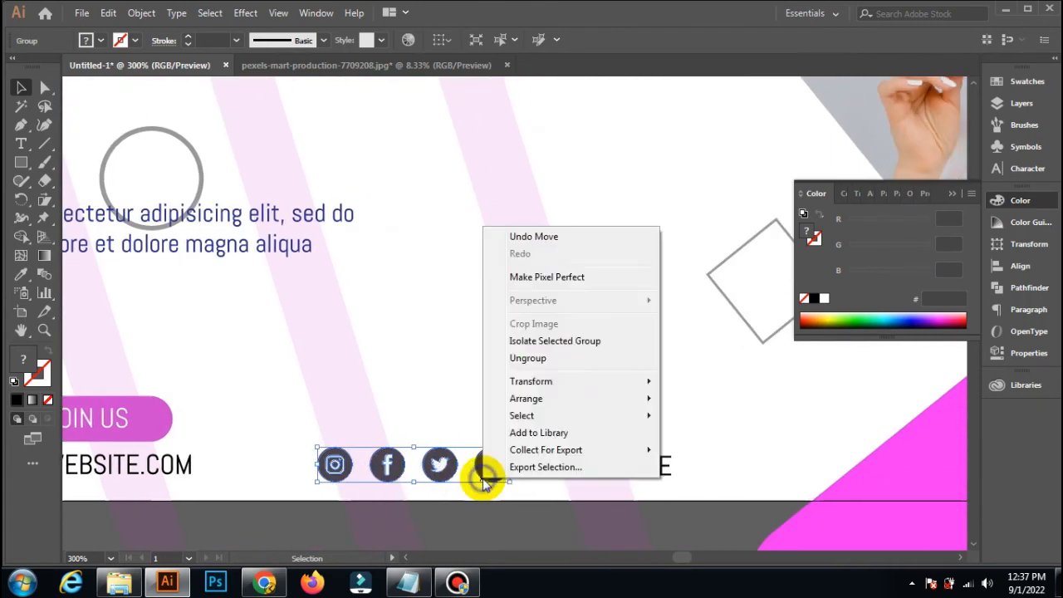
left_click(533, 359)
left_click(425, 358)
Step: Ungroup the Instagram icon and recolor its dark circle with the pill button's magenta fill, CC46D3
left_click(340, 472)
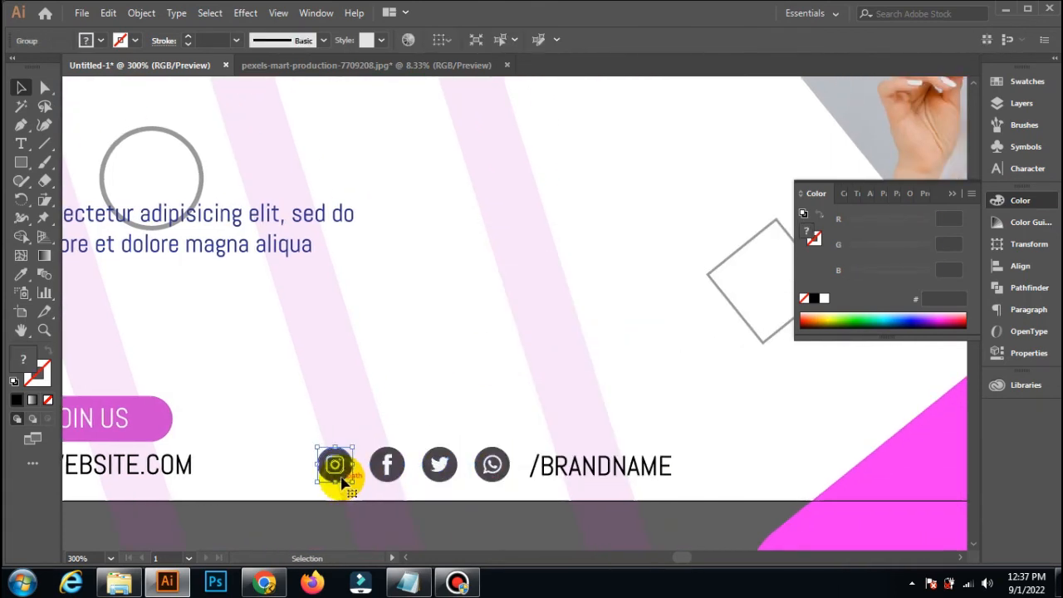
right_click(343, 467)
left_click(391, 357)
left_click(287, 461)
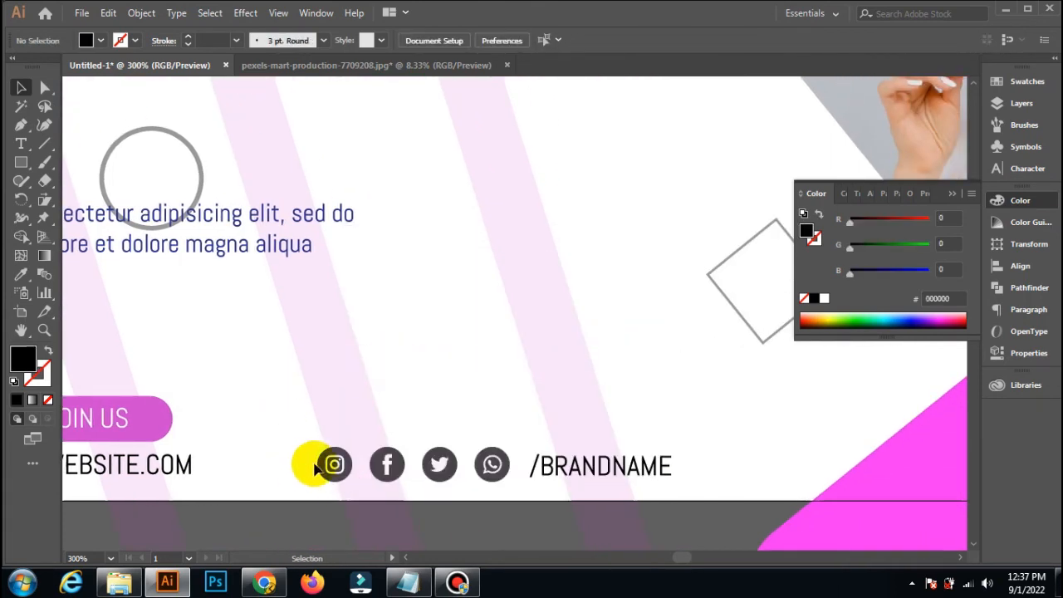
left_click(331, 472)
left_click(21, 275)
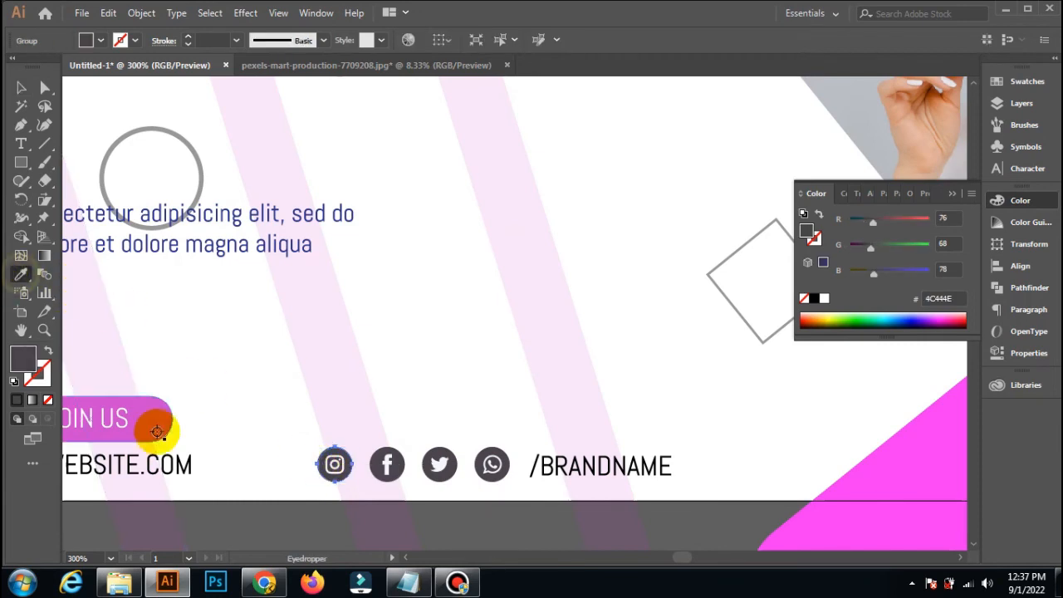
left_click(158, 424)
left_click(21, 88)
left_click(463, 359)
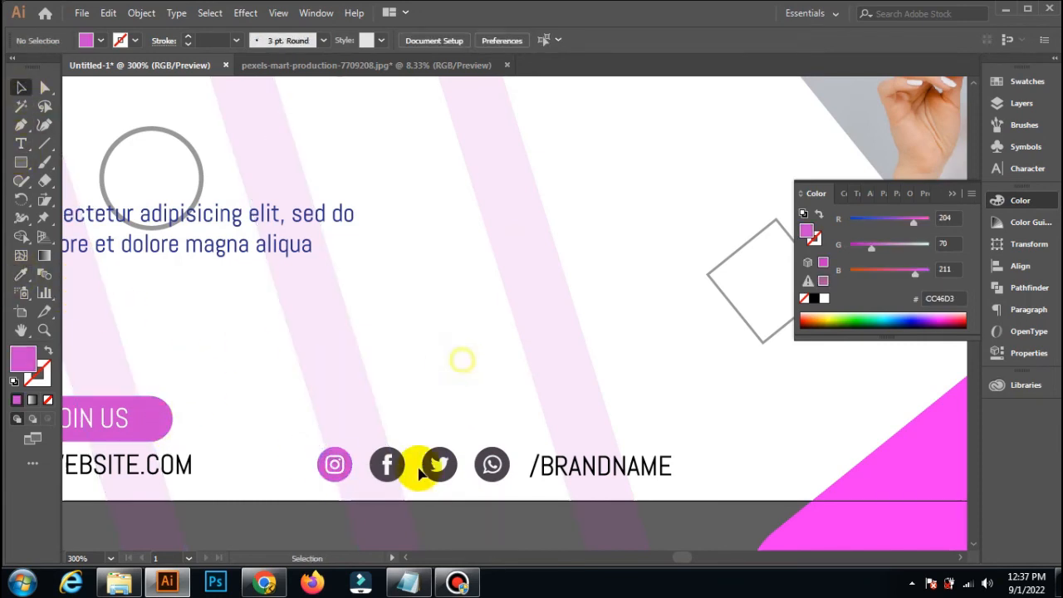
Step: Ungroup the Facebook icon and recolor its circle with the Instagram icon's magenta fill, CC46D3
right_click(393, 469)
left_click(427, 354)
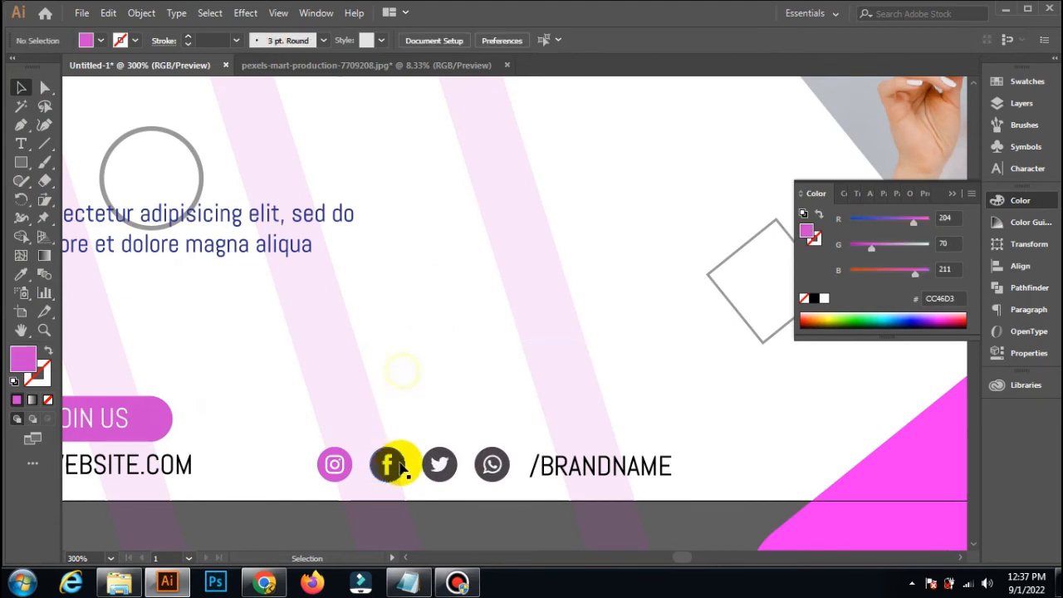
left_click(401, 468)
left_click(21, 275)
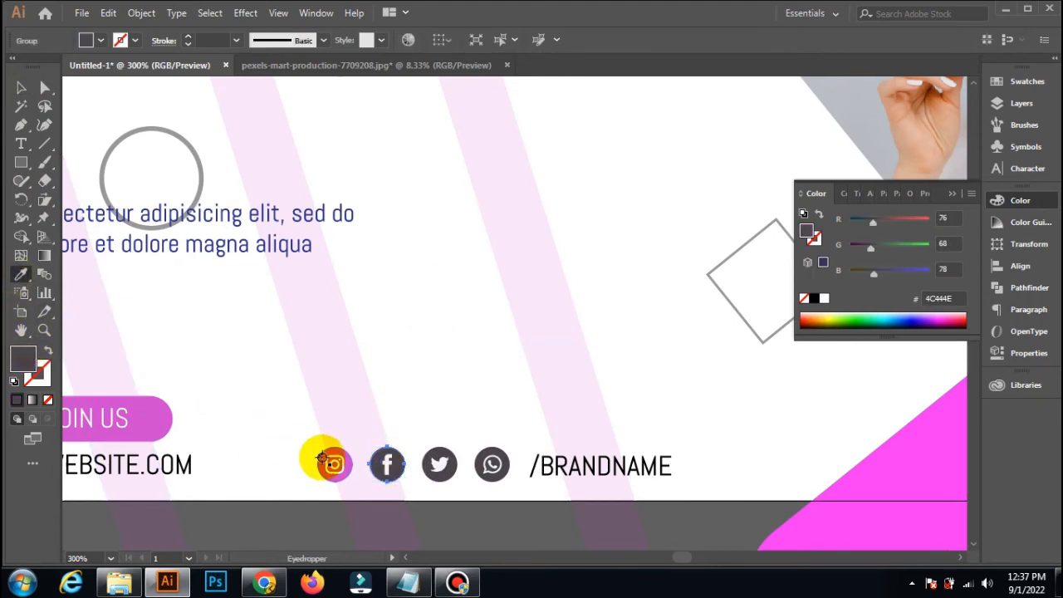
left_click(332, 465)
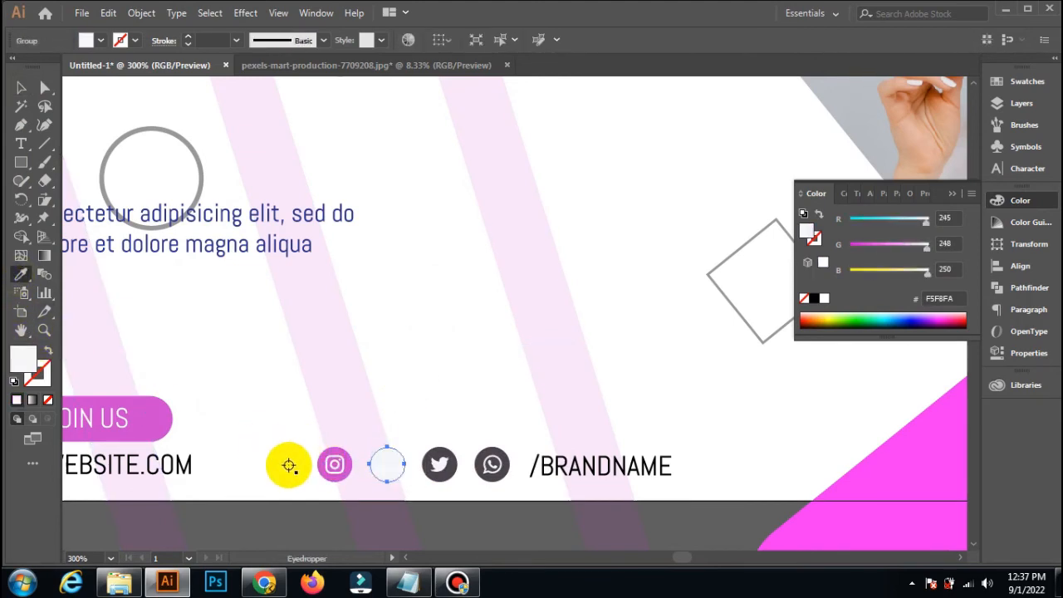
left_click(322, 466)
left_click(21, 88)
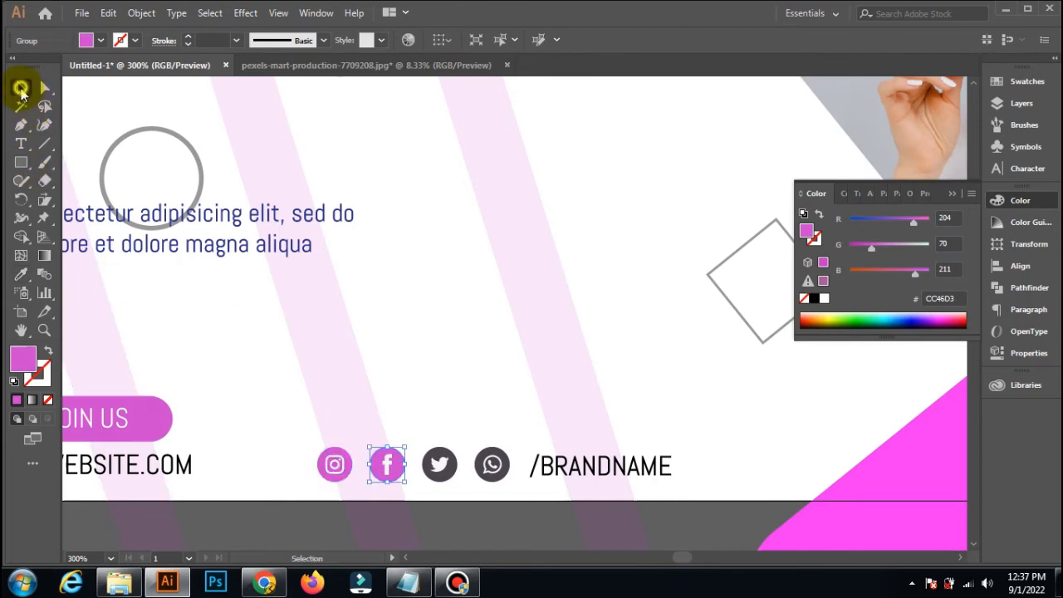
Step: Ungroup the Twitter icon and recolor its dark circle with the pill button's magenta, CC46D3
left_click(444, 481)
right_click(443, 481)
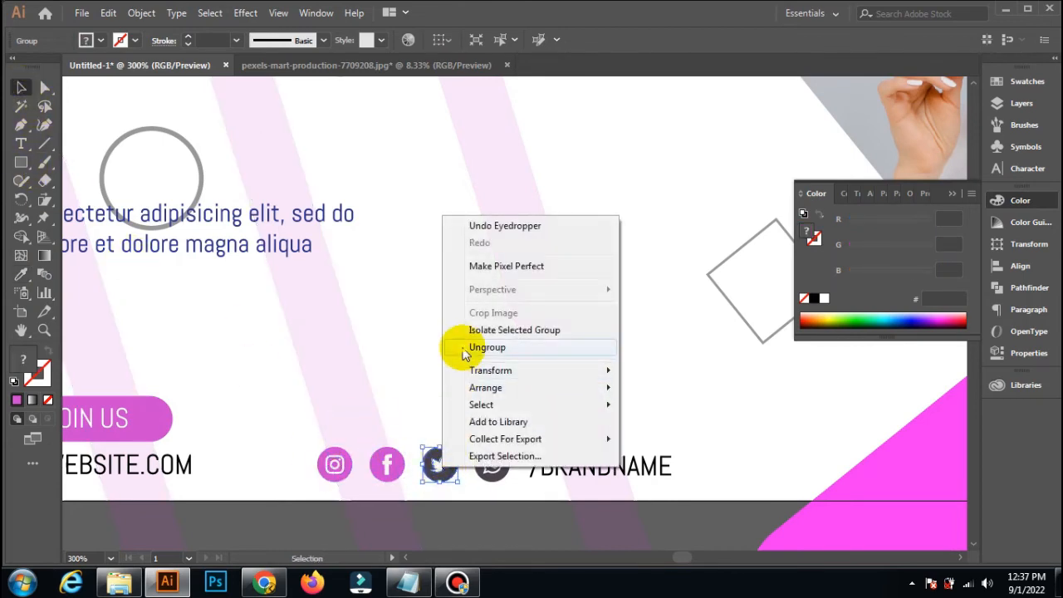
left_click(417, 367)
left_click(444, 481)
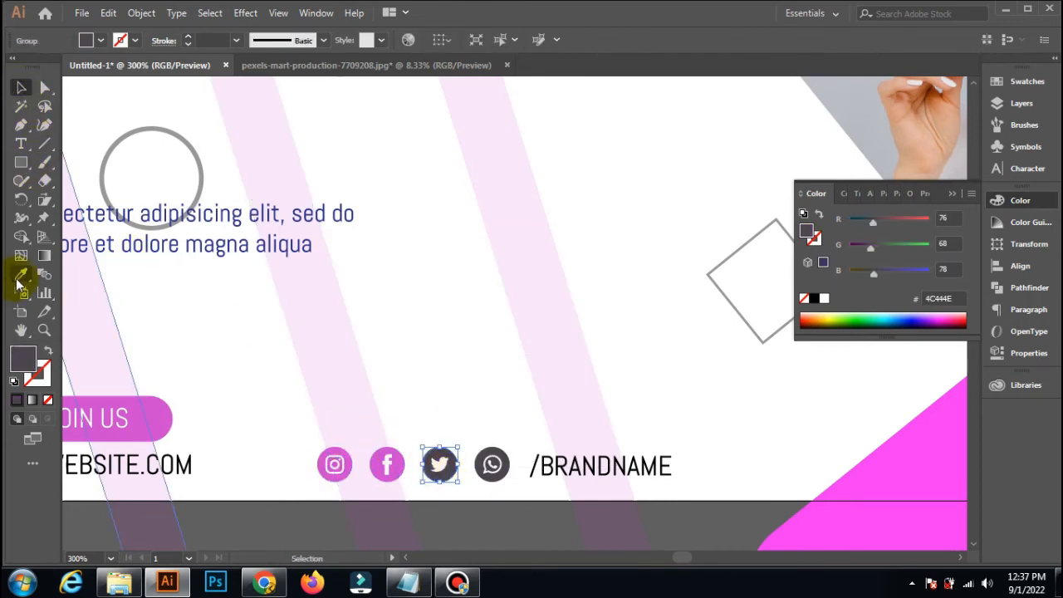
left_click(21, 277)
left_click(158, 417)
left_click(21, 88)
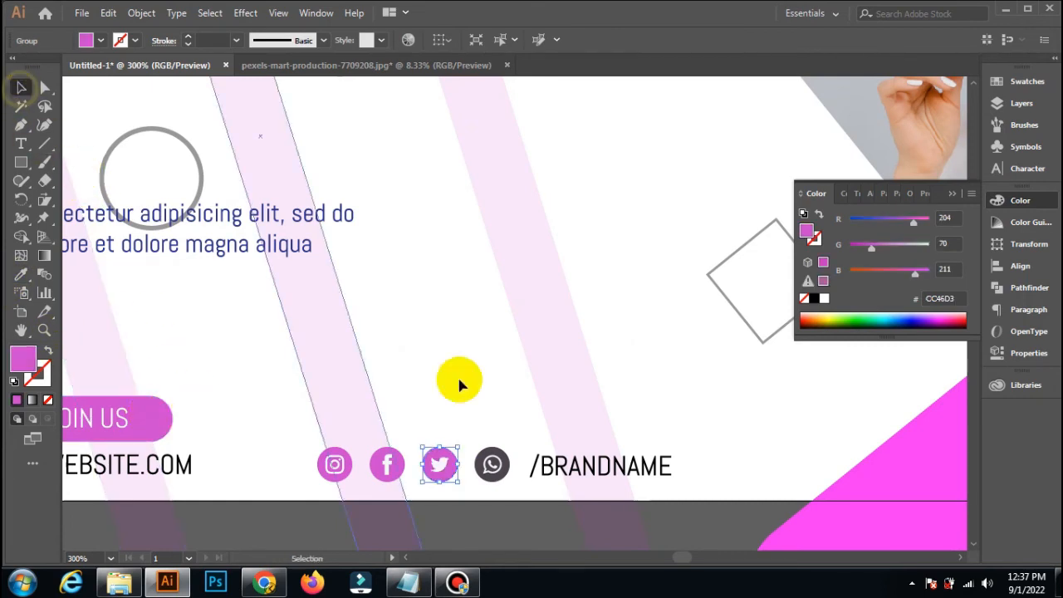
Step: Ungroup the WhatsApp icon and recolor its dark circle with the pill button's magenta fill, CC46D3
right_click(492, 462)
left_click(536, 344)
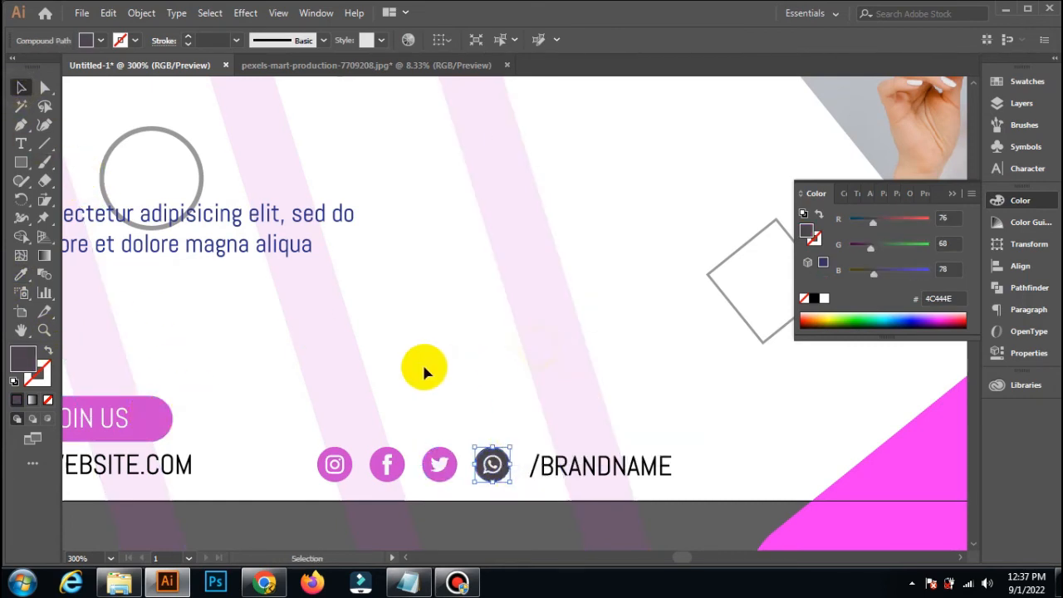
left_click(423, 368)
left_click(494, 477)
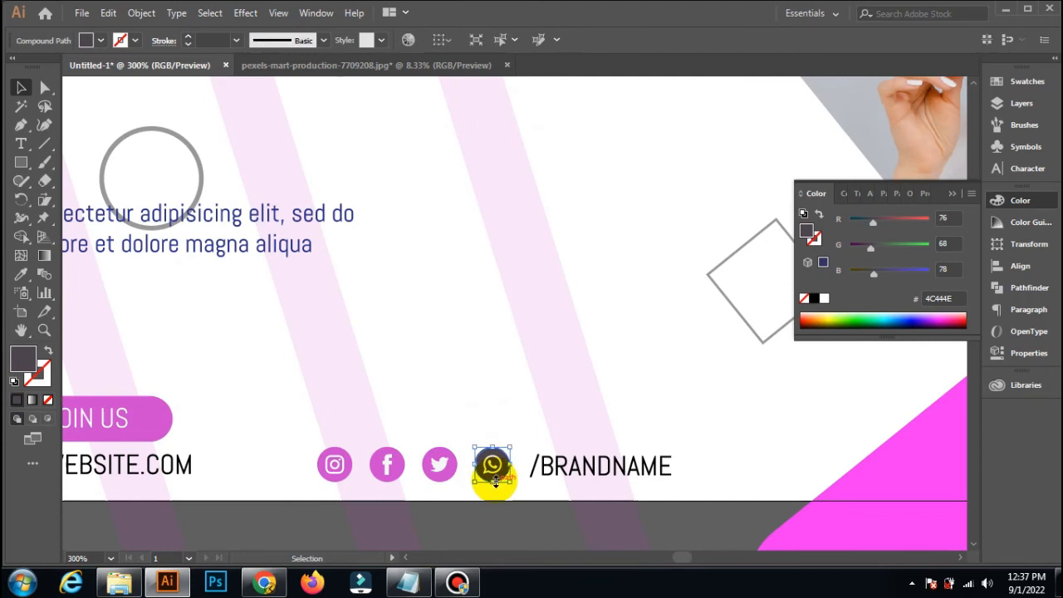
left_click(21, 277)
left_click(157, 413)
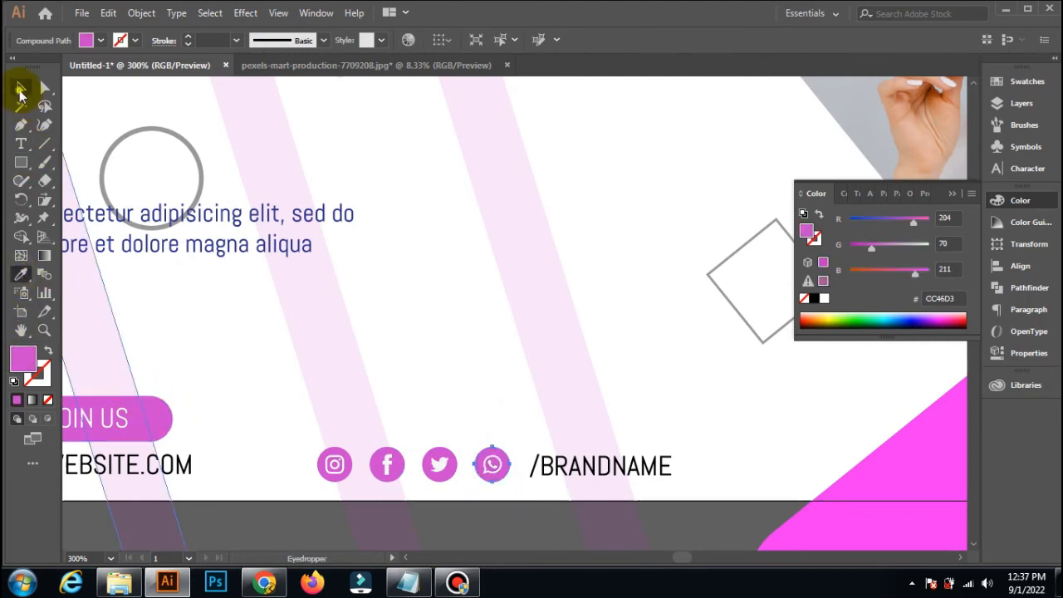
left_click(21, 88)
left_click(235, 346)
Step: Group the white Instagram glyph together with its magenta circle
left_click(329, 470)
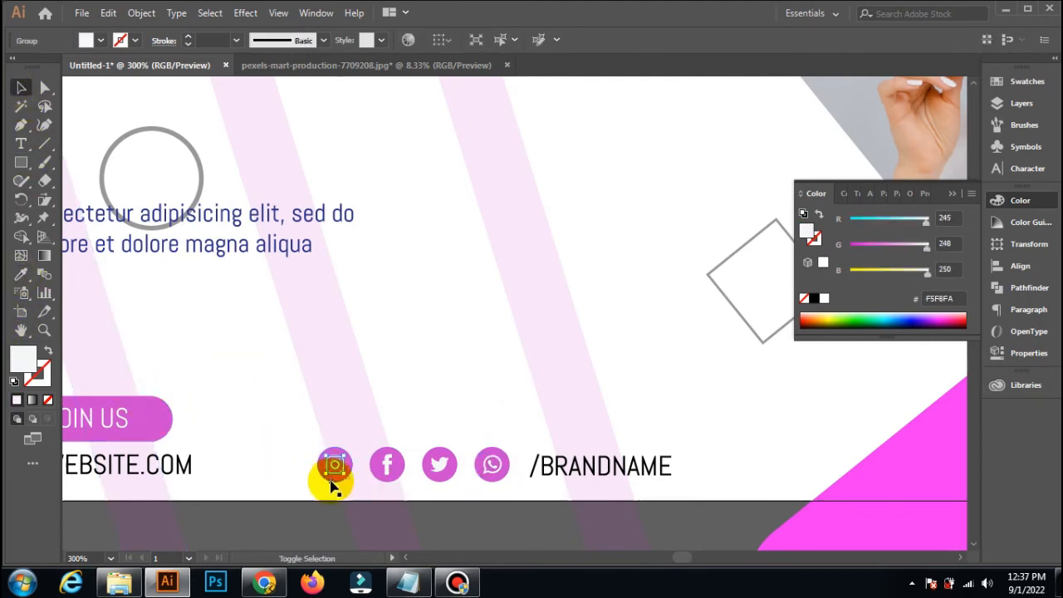
right_click(347, 470)
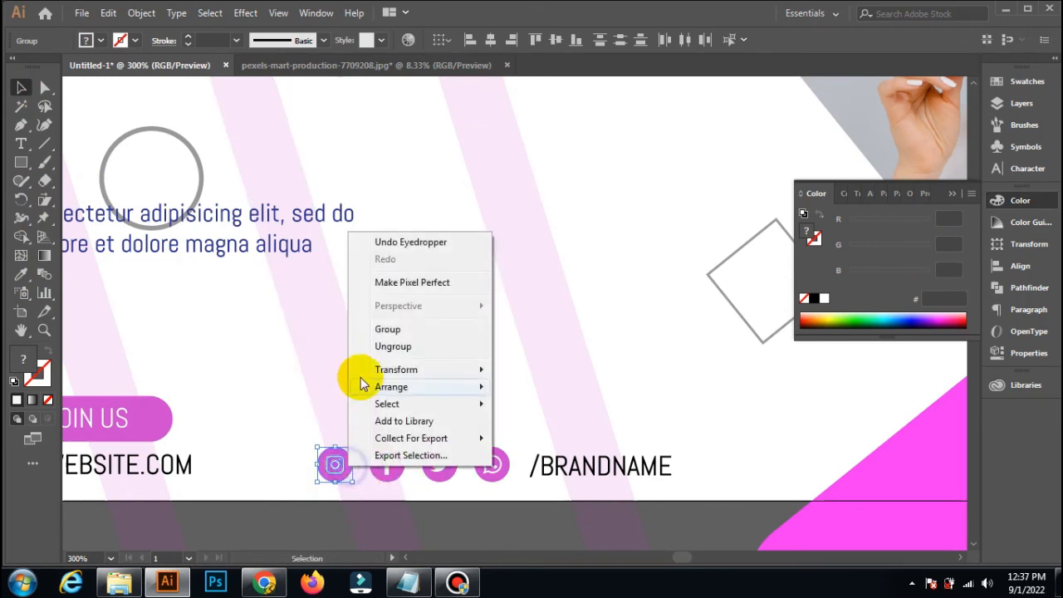
left_click(377, 347)
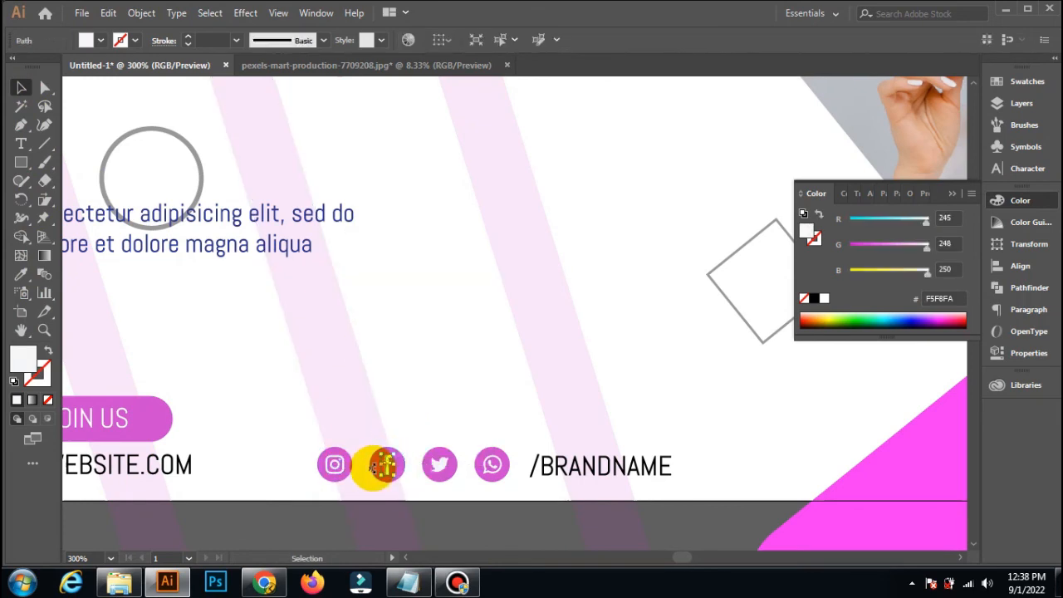
left_click(422, 442)
Step: Group the white Facebook glyph together with its magenta circle
left_click(402, 469)
left_click(388, 466, "shift")
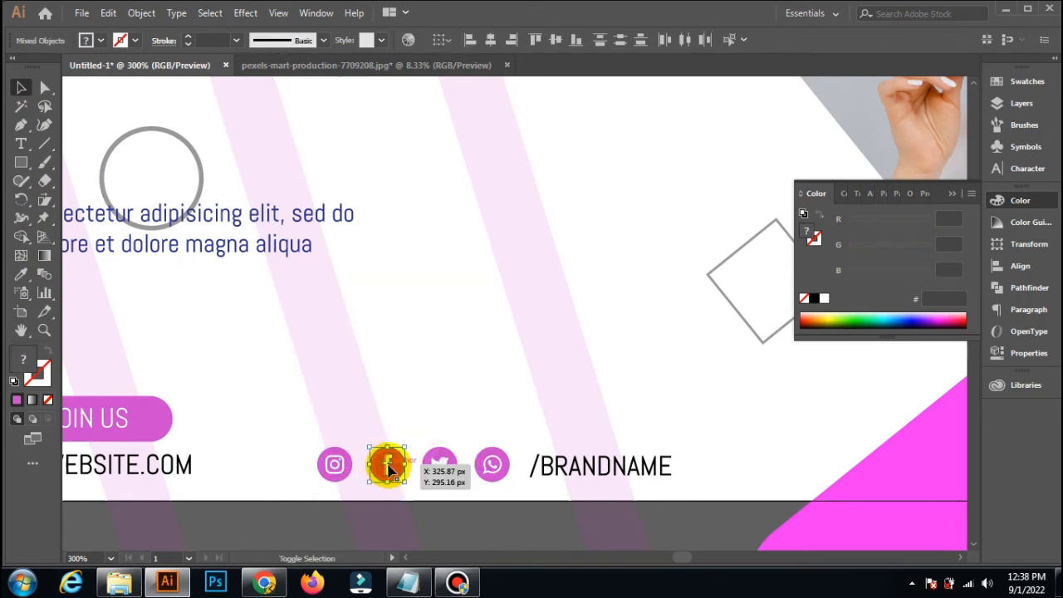
right_click(390, 467)
left_click(424, 329)
left_click(423, 374)
Step: Group the white Twitter bird together with its magenta circle
left_click(438, 465)
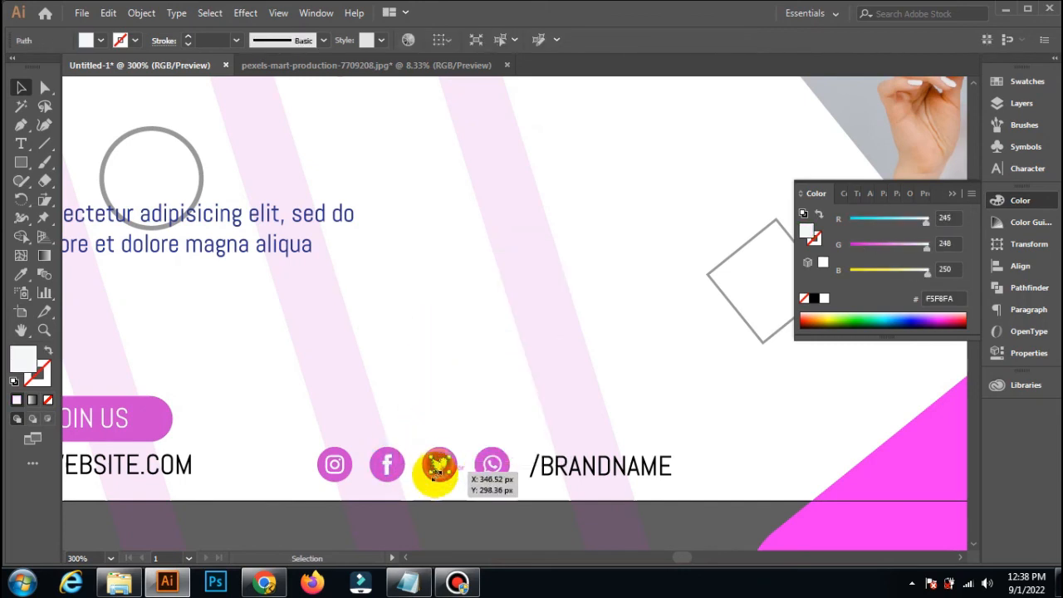
left_click(438, 473, "shift")
right_click(440, 472)
left_click(480, 339)
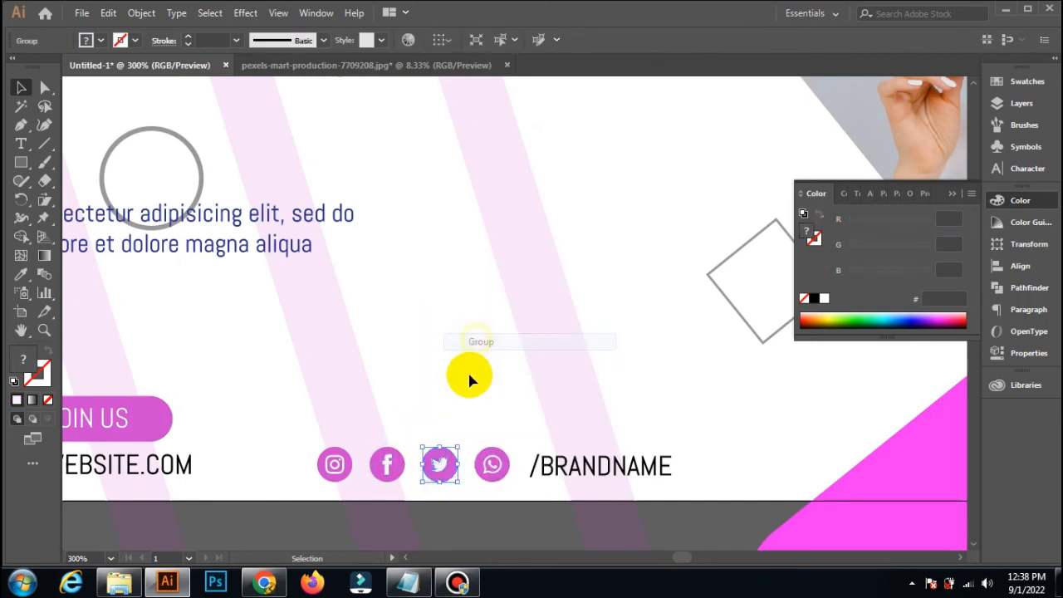
left_click(469, 379)
Step: Group the white WhatsApp glyph together with its magenta circle
left_click(501, 461)
left_click(498, 467, "shift")
right_click(499, 466)
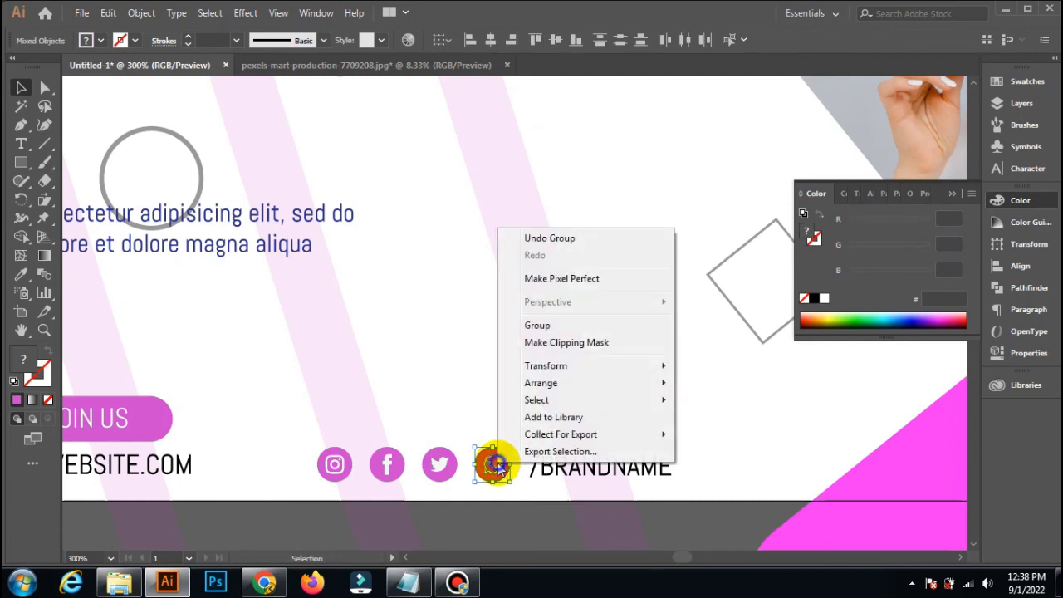
left_click(515, 324)
Step: Combine the WhatsApp, Twitter, Facebook and Instagram icons into a single group
left_click(438, 461, "shift")
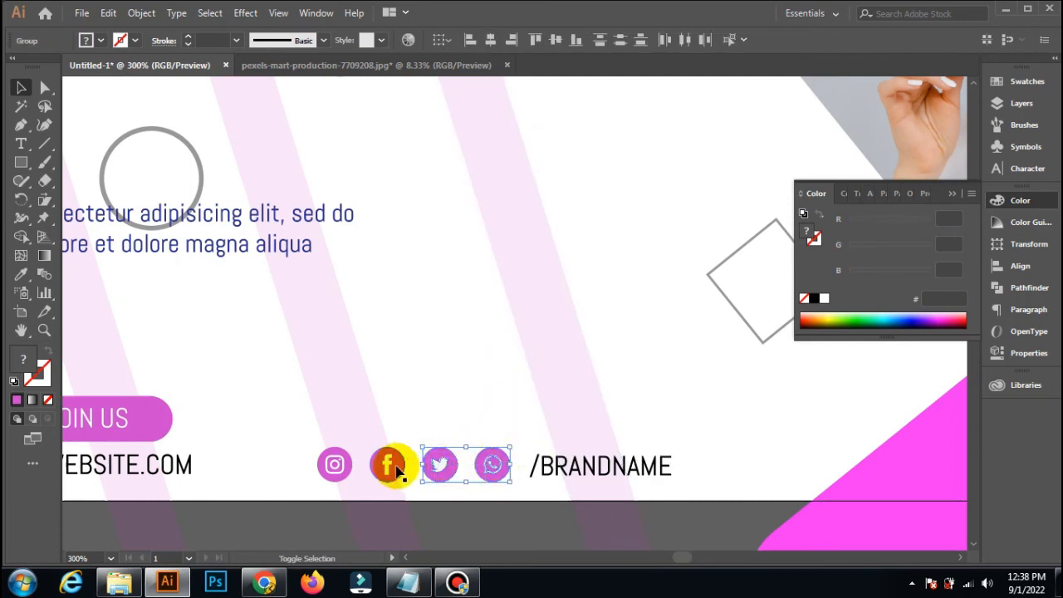
left_click(387, 467, "shift")
left_click(335, 463, "shift")
right_click(347, 464)
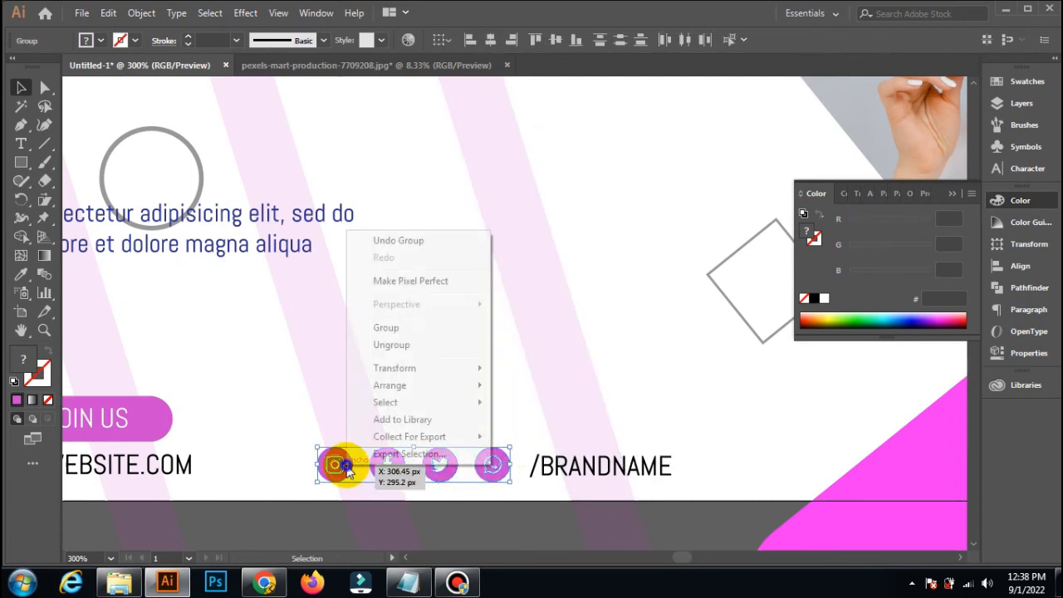
left_click(396, 330)
left_click(432, 362)
Step: Convert the black AGENCY logo text to outlines and fill it with the rounded square's blue, 2E3192
scroll(434, 359, "down", 4)
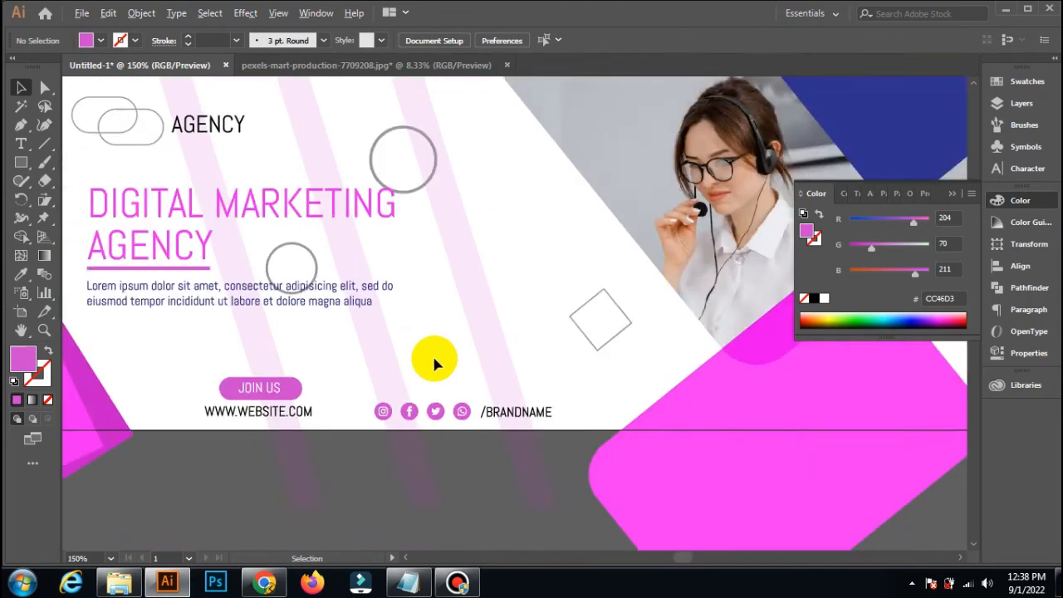
scroll(434, 359, "up", 2)
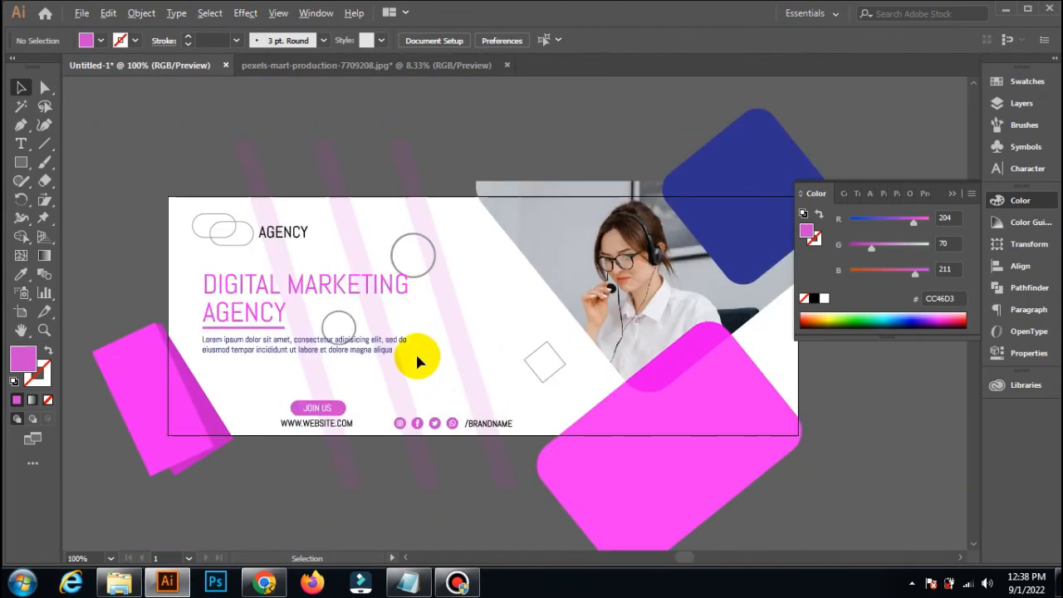
scroll(416, 352, "up", 1)
scroll(415, 356, "left", 1)
left_click(235, 170)
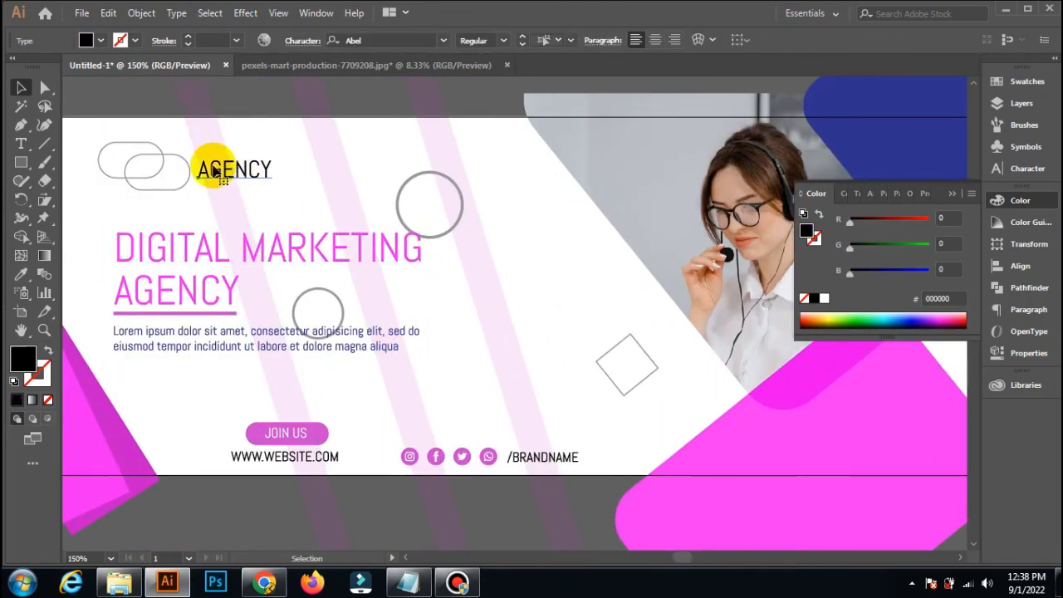
right_click(252, 166)
left_click(288, 275)
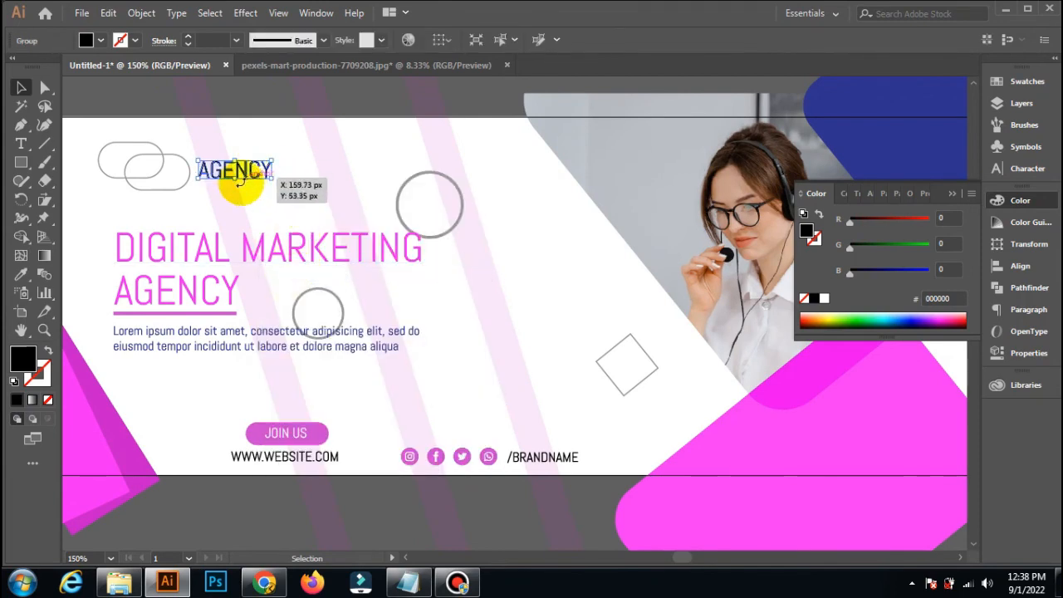
left_click(872, 147)
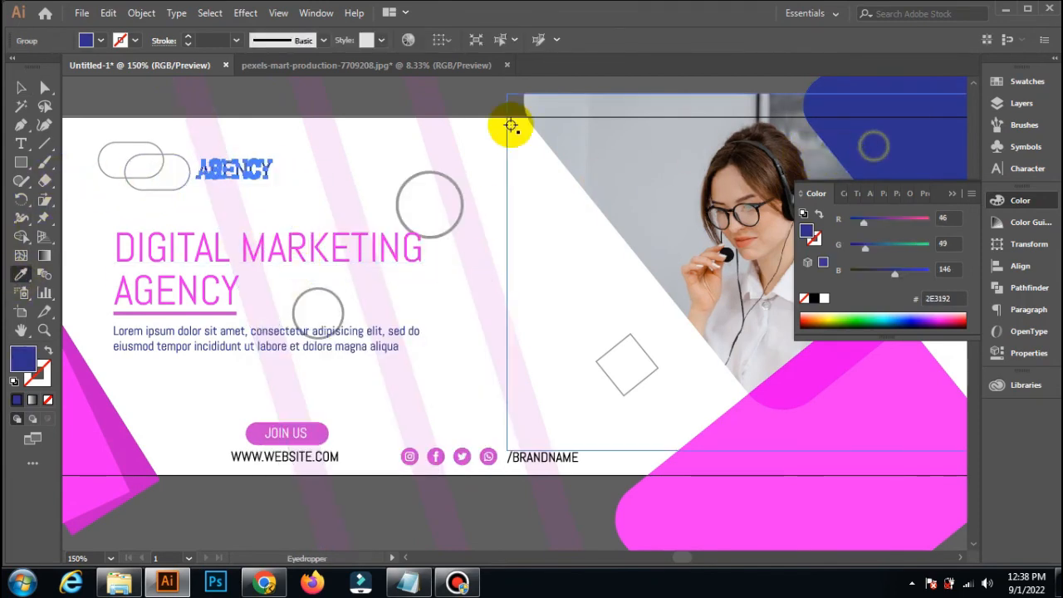
left_click(21, 87)
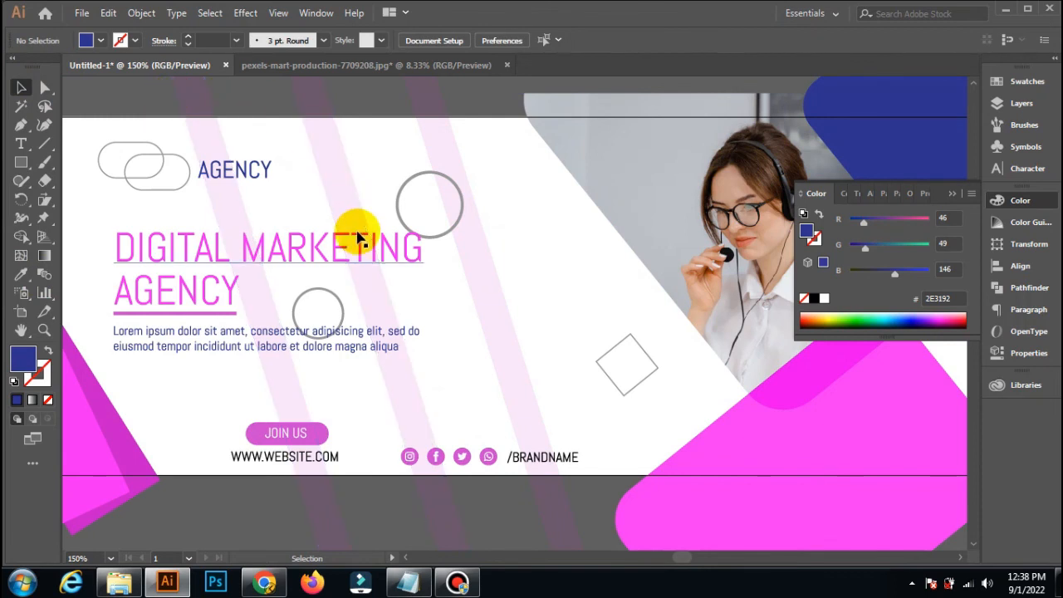
Step: Enlarge the outlined AGENCY logo text slightly and reposition it beside the overlapping pill outlines
mouse_move(274, 179)
left_mouse_down()
mouse_move(265, 175)
mouse_move(281, 197)
left_mouse_up()
left_click_drag(229, 171, 245, 170)
left_click(287, 145)
Step: Recolor the large rounded rectangle below the photo with the darker magenta of the banner's left corner shape, C519CE
scroll(324, 257, "down", 2)
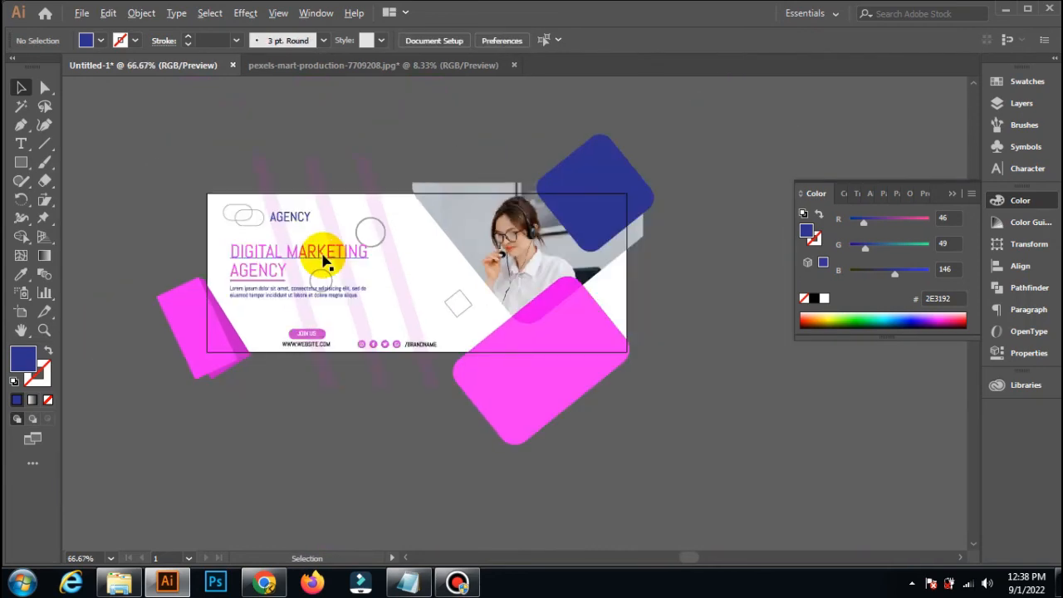
scroll(324, 259, "up", 1)
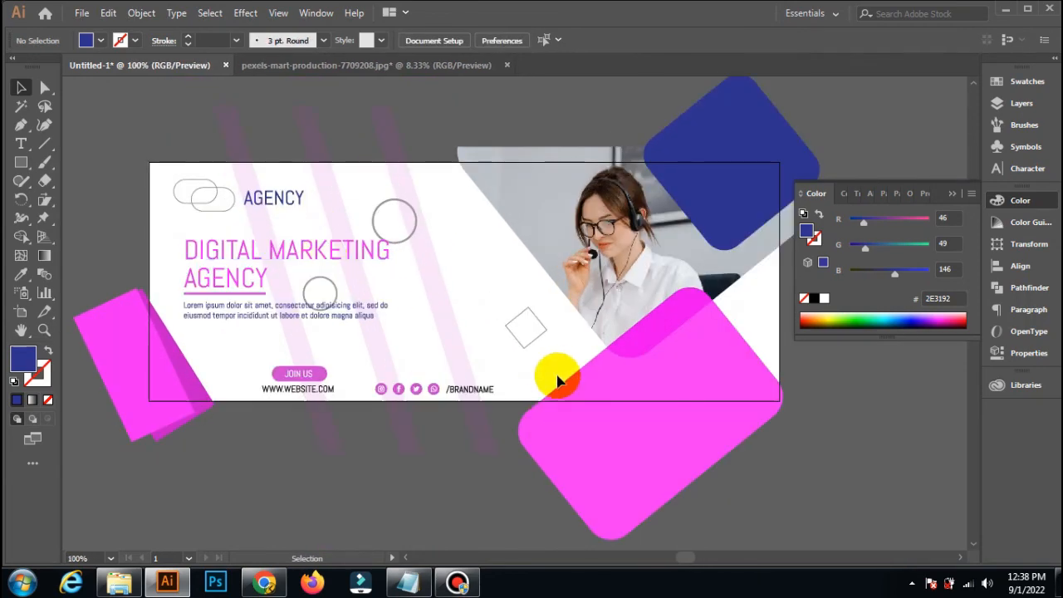
left_click(570, 404)
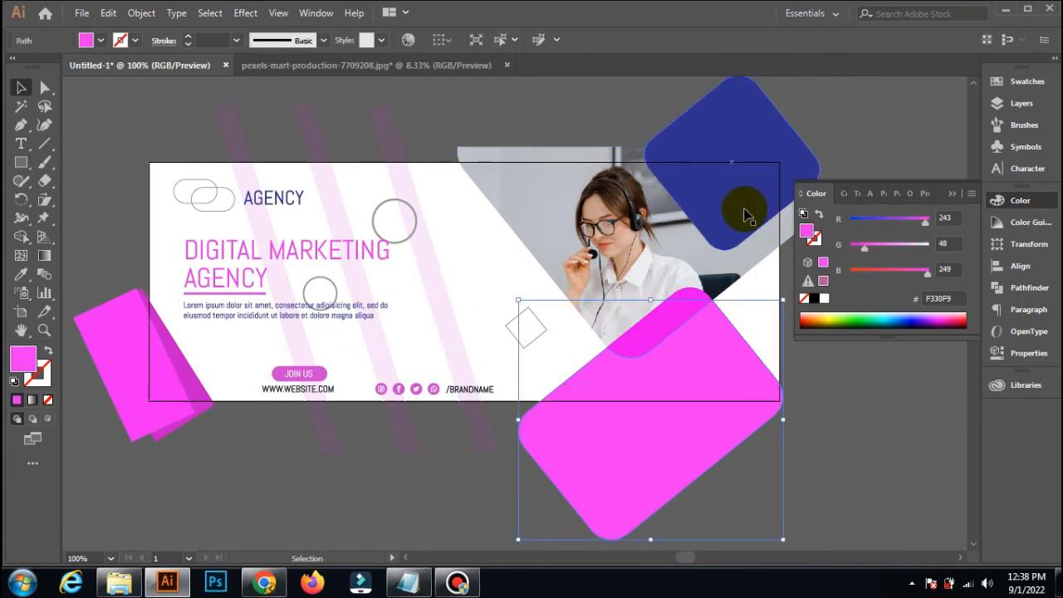
left_click(724, 399)
left_click(24, 275)
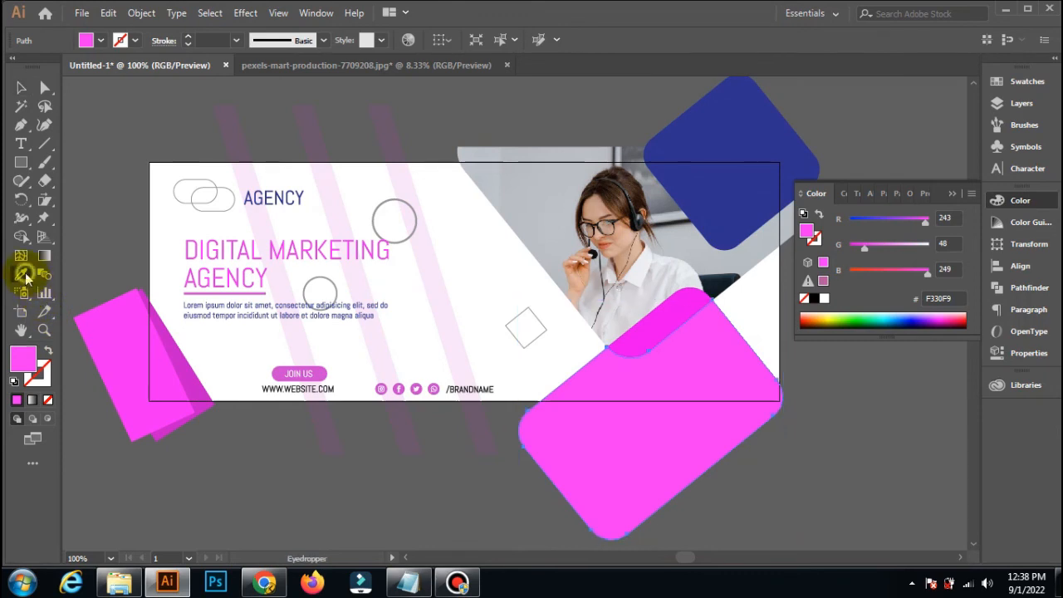
left_click(175, 354)
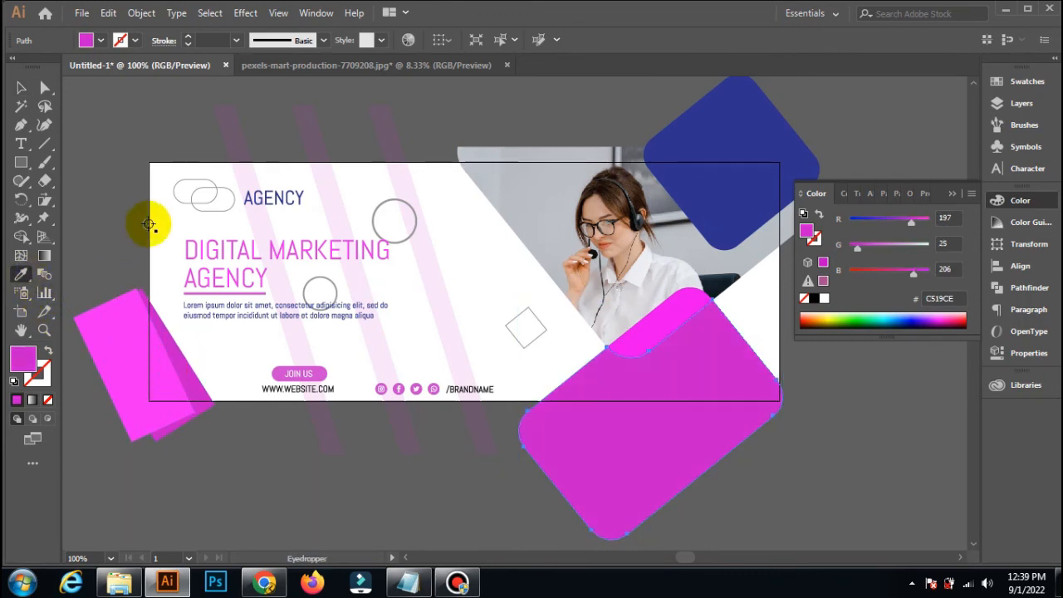
left_click(20, 88)
left_click(150, 130)
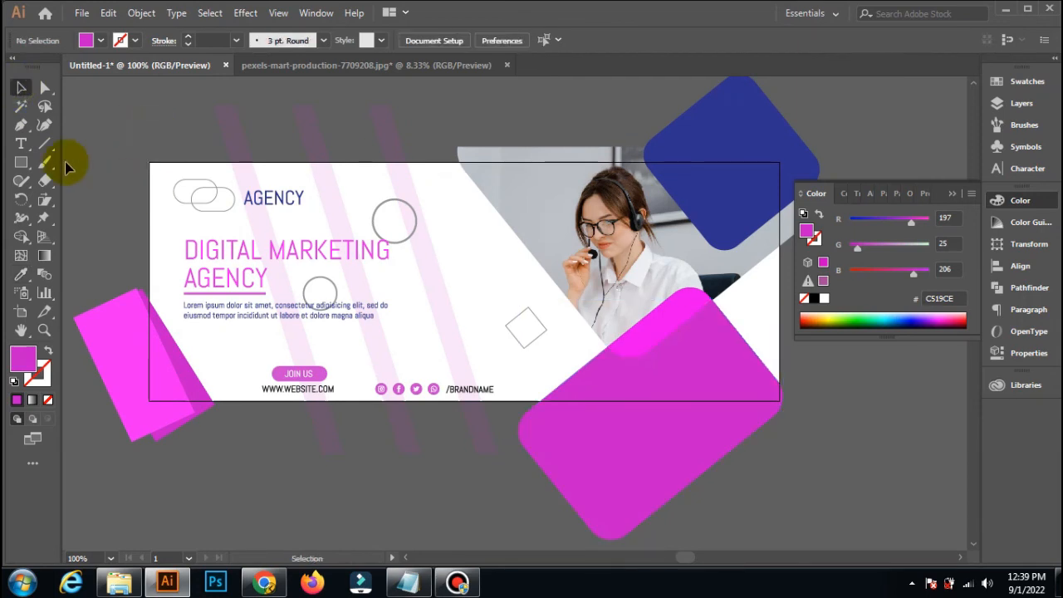
Step: Recolor the blue rounded square above the photo with the darker magenta of the left corner shape, C519CE
left_click(669, 351)
left_click(738, 192)
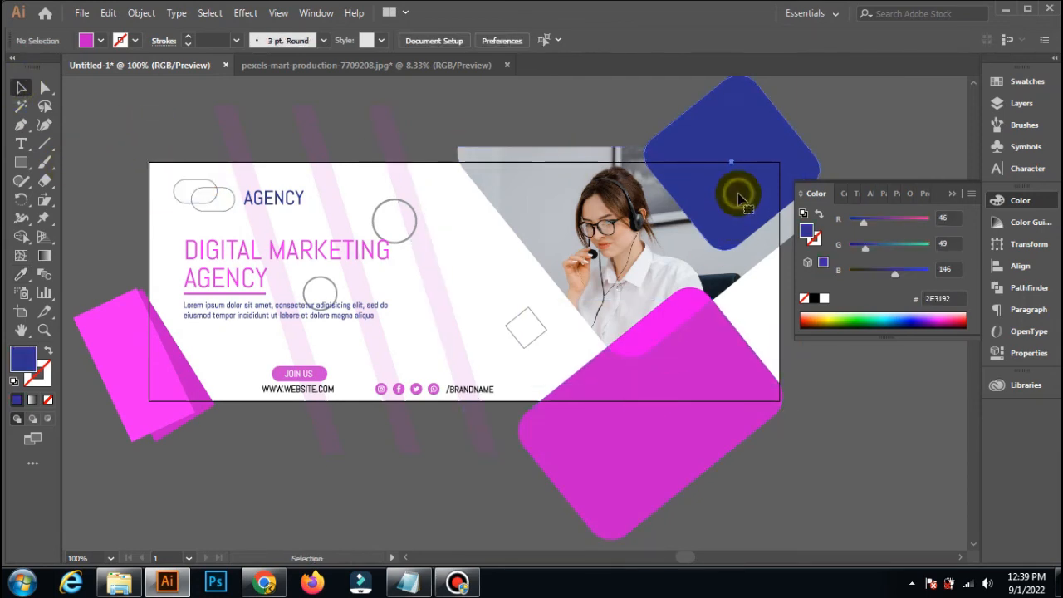
left_click(21, 275)
left_click(174, 356)
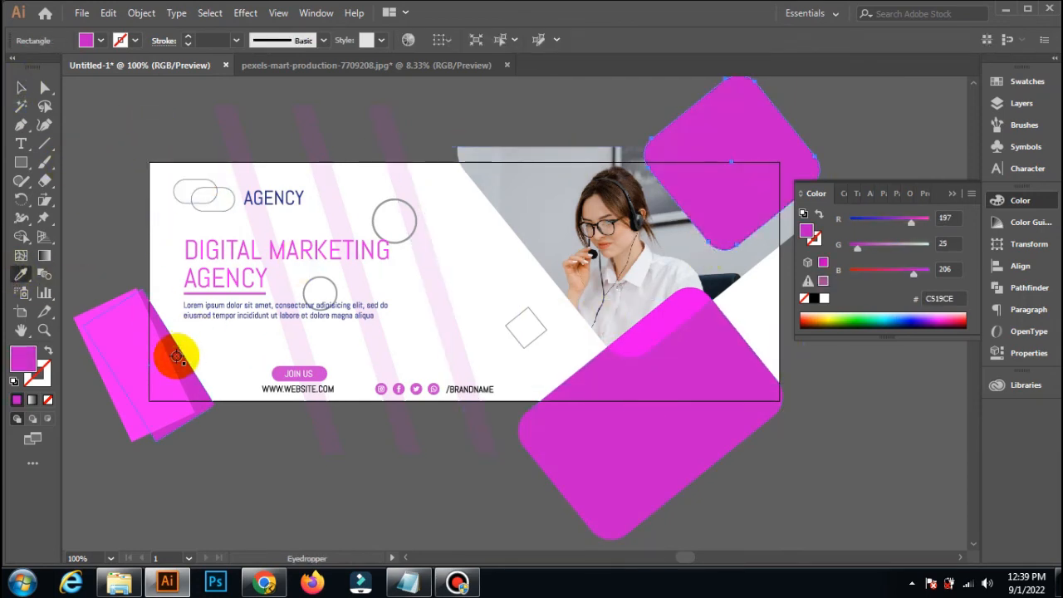
left_click(21, 88)
left_click(157, 100)
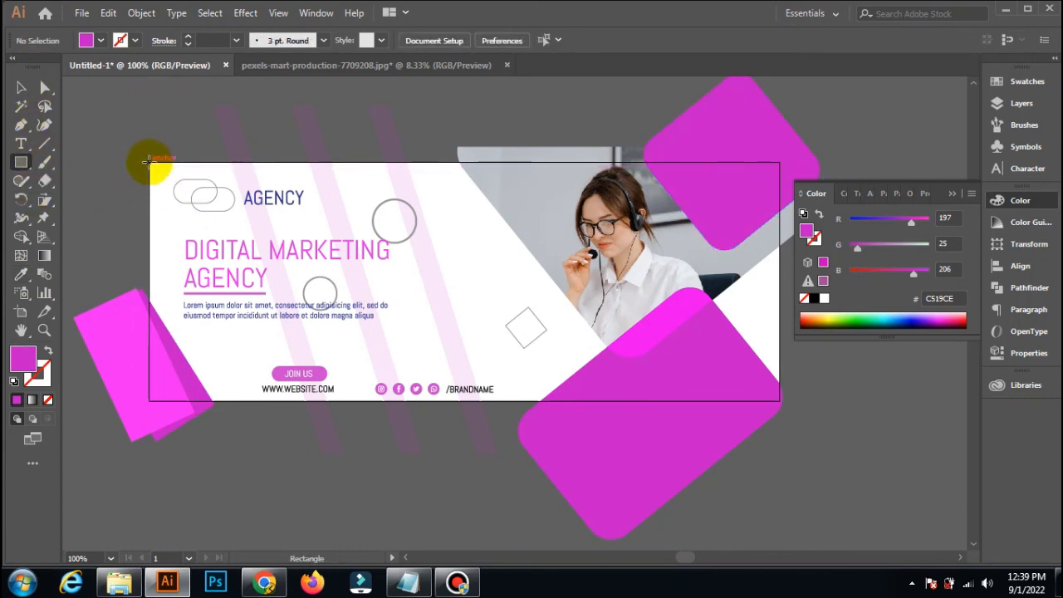
Step: Draw a rectangle of about 820 × 311 px covering the whole artboard and collapse the color settings
left_click_drag(149, 162, 779, 401)
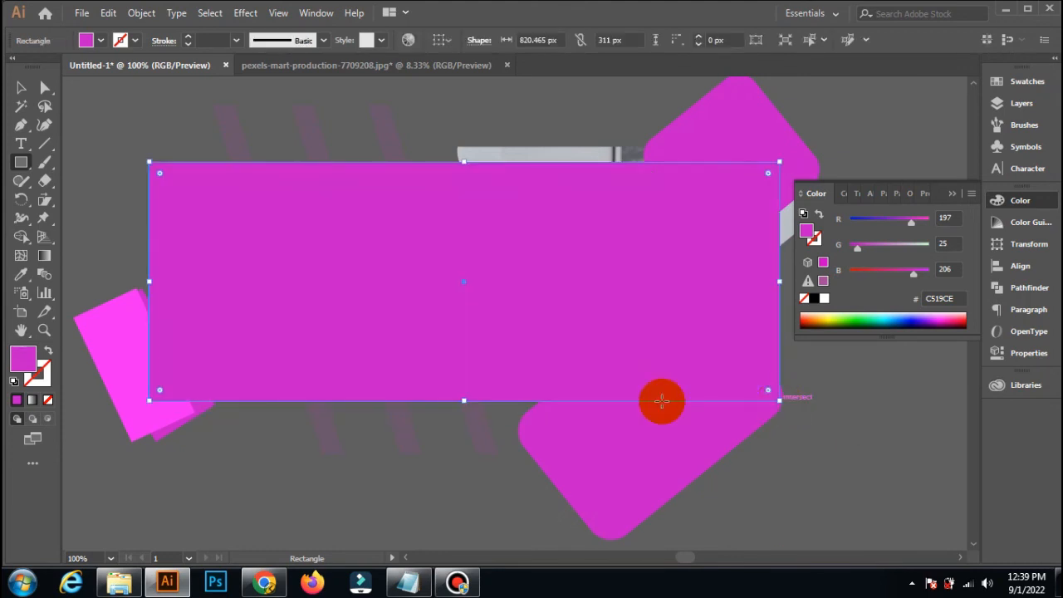
left_click(22, 86)
left_click(957, 196)
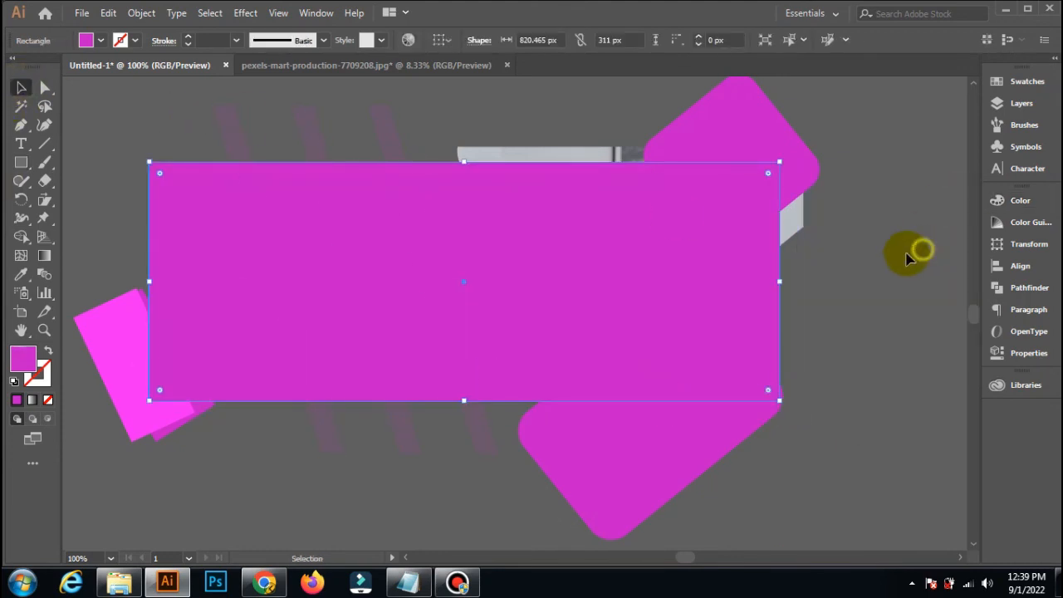
left_click(921, 247)
Step: Select all the artwork and make a clipping mask from the artboard-sized rectangle
scroll(773, 304, "down", 1)
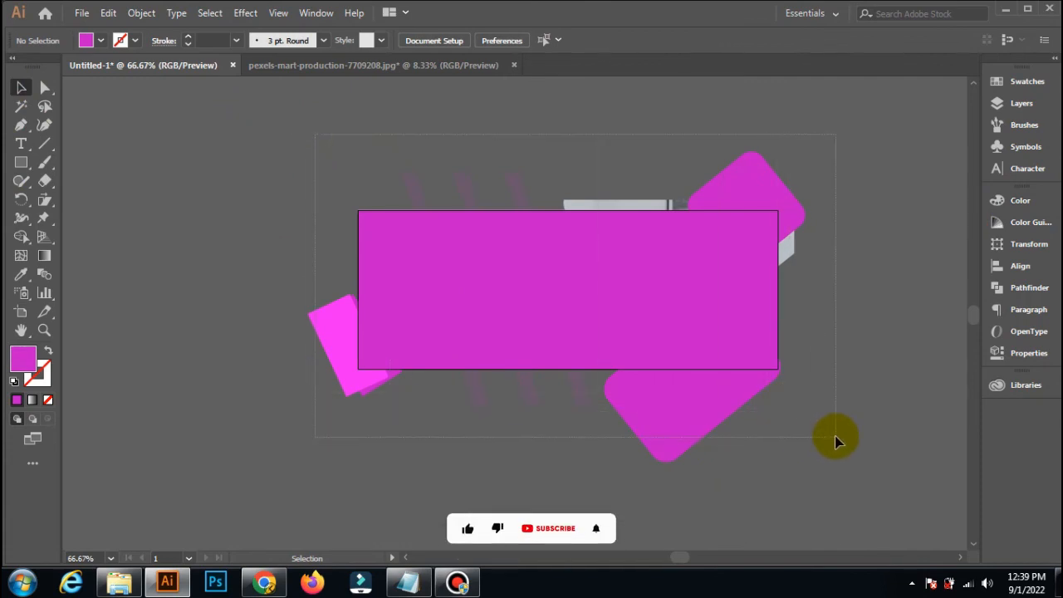
key("ctrl+a")
right_click(581, 287)
left_click(615, 389)
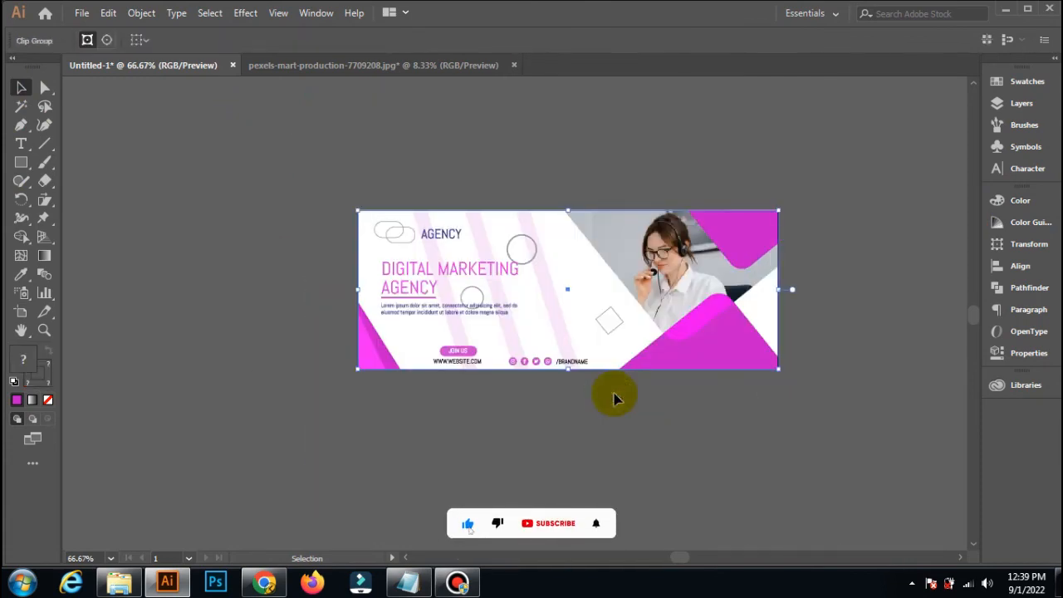
left_click(551, 430)
scroll(551, 430, "up", 1)
scroll(551, 430, "right", 1)
scroll(550, 430, "right", 2)
scroll(538, 427, "up", 2)
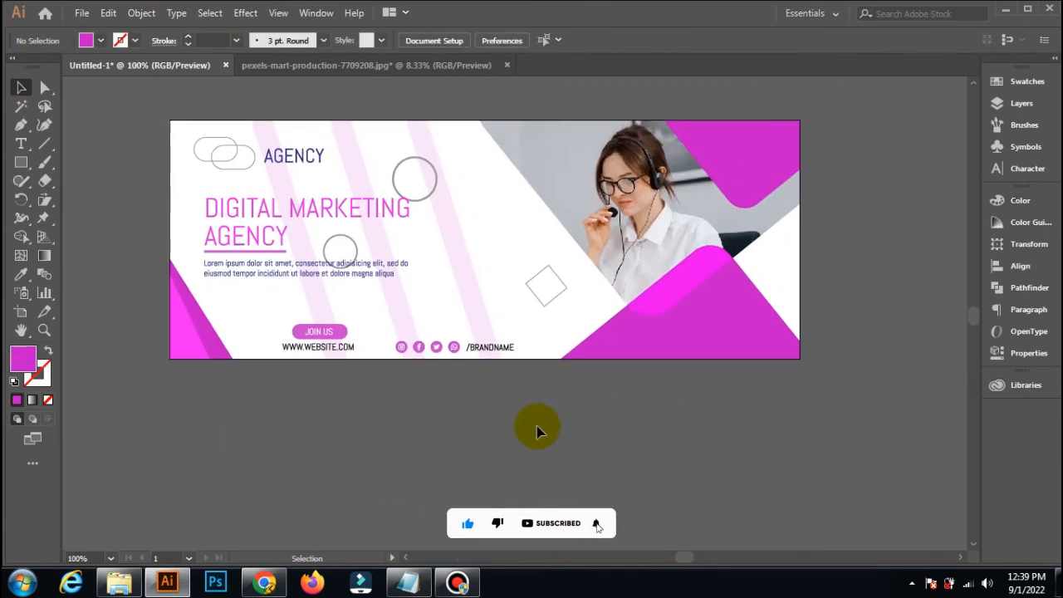
scroll(537, 427, "left", 1)
scroll(537, 427, "up", 1)
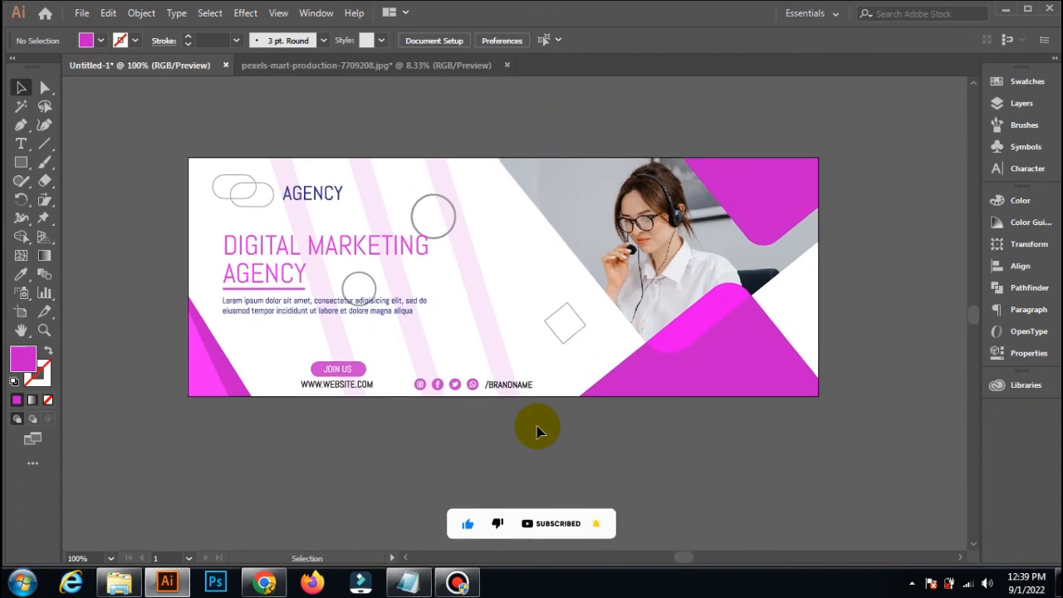